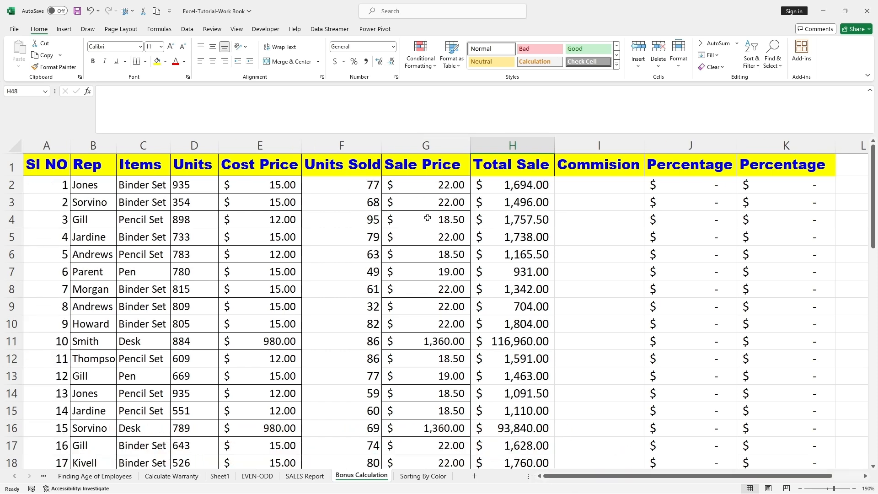
- Examine the sales table and the item criteria table below it, including the Desk row's minimum number of items and commission
scroll(428, 218, down, 12)
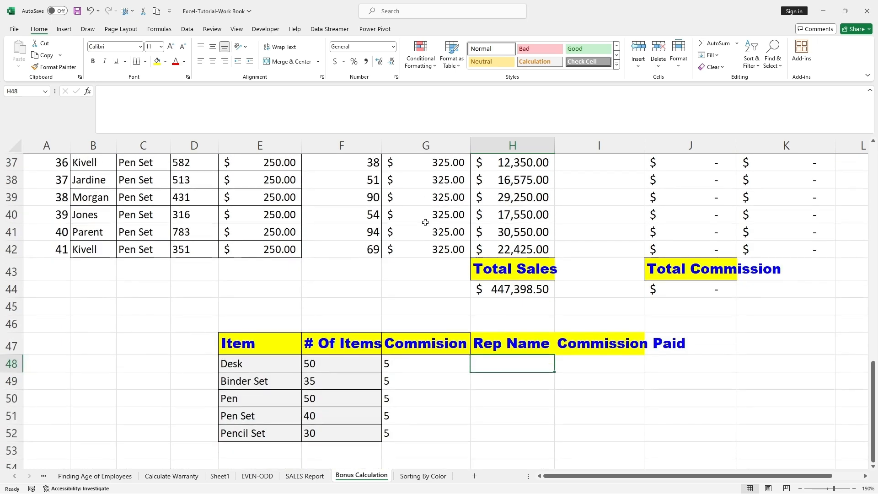
scroll(425, 222, down, 1)
scroll(421, 228, up, 13)
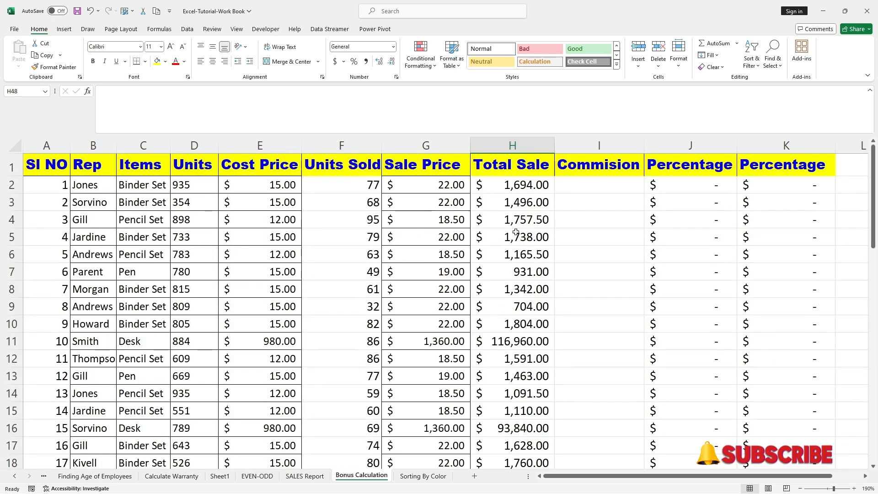
scroll(384, 252, down, 12)
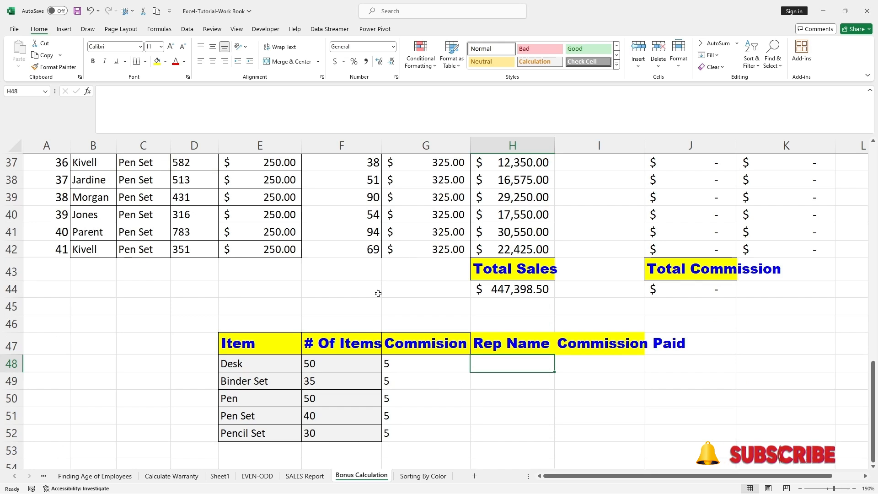
click(347, 370)
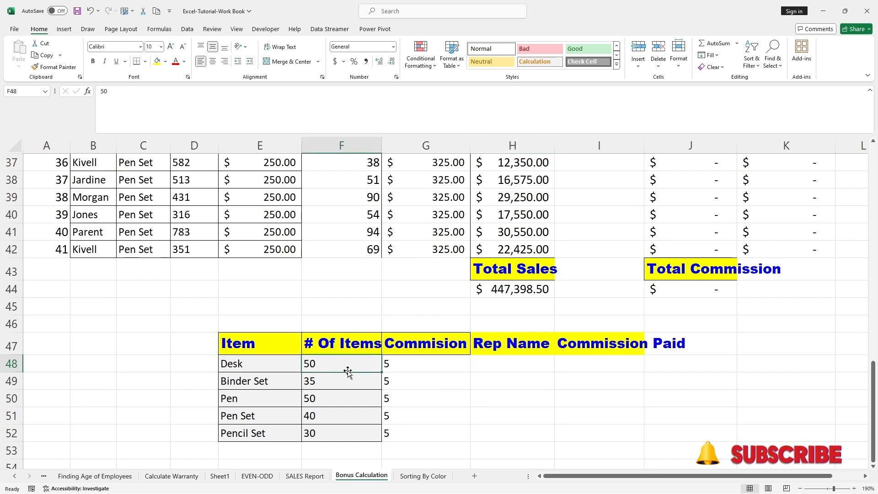
click(407, 368)
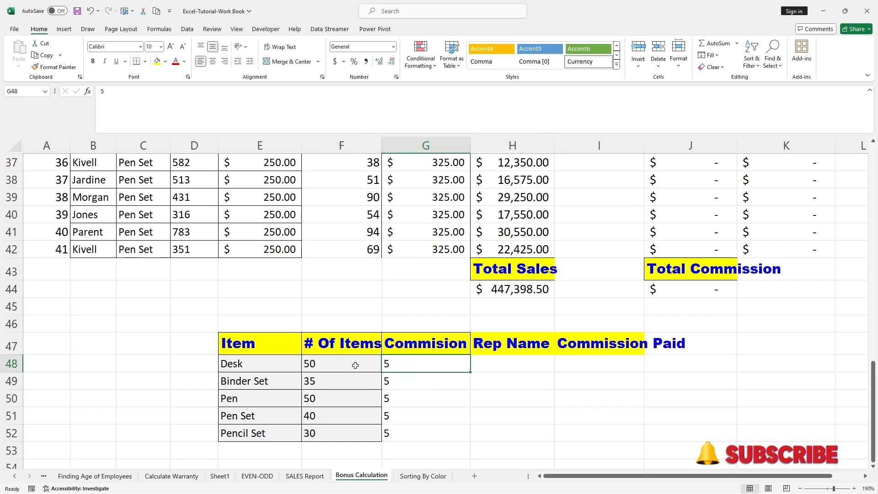
scroll(566, 301, up, 7)
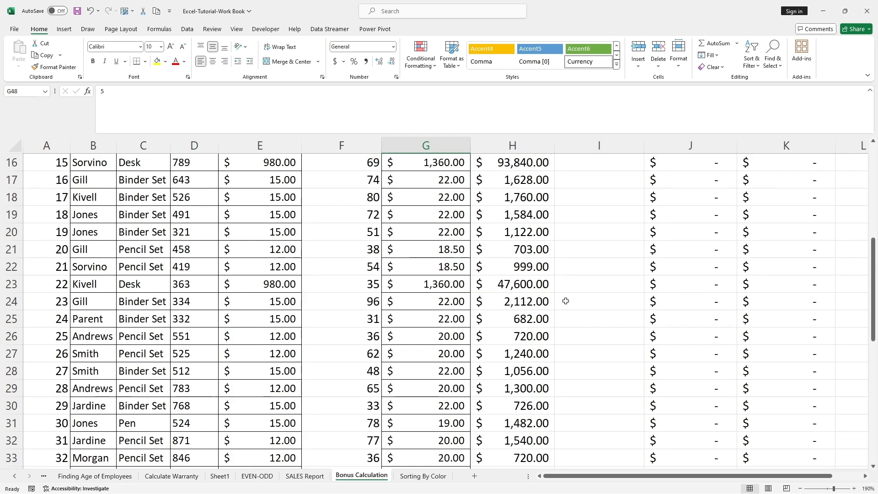
scroll(565, 301, up, 5)
click(585, 184)
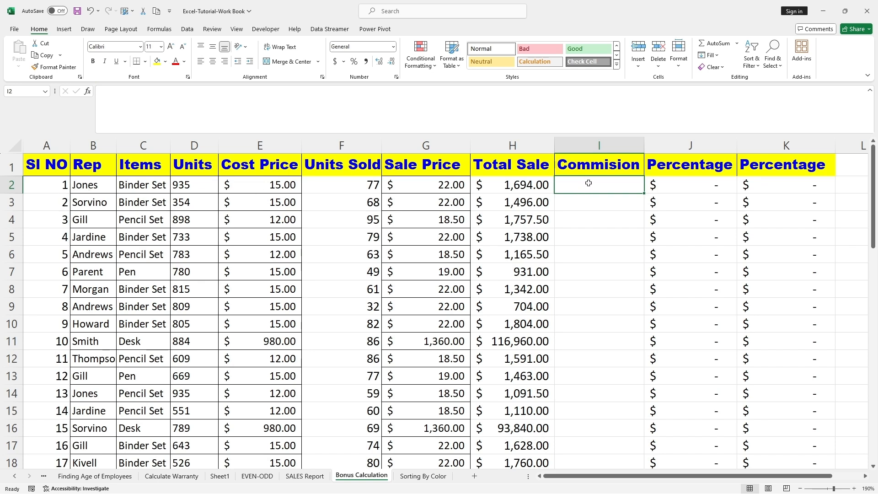
- Review the per-item minimum quantities and commission rates against the sales records and the empty Commision column
scroll(575, 225, down, 12)
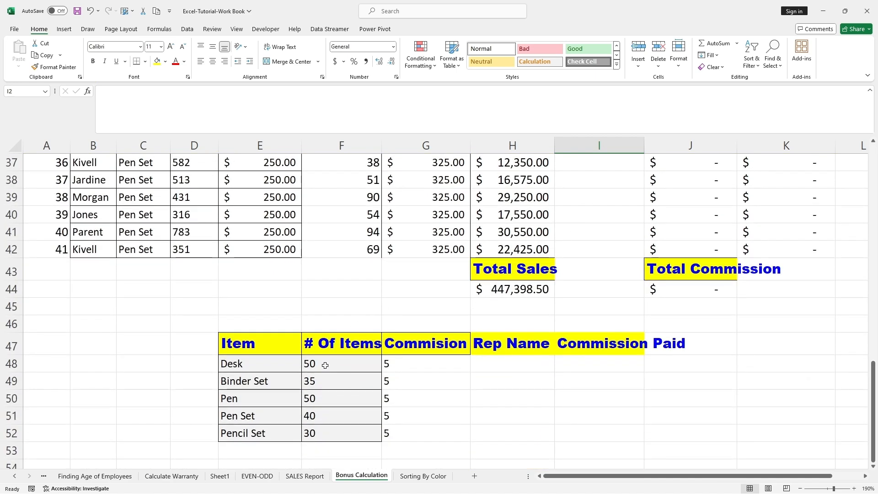
scroll(325, 365, up, 7)
scroll(325, 418, down, 9)
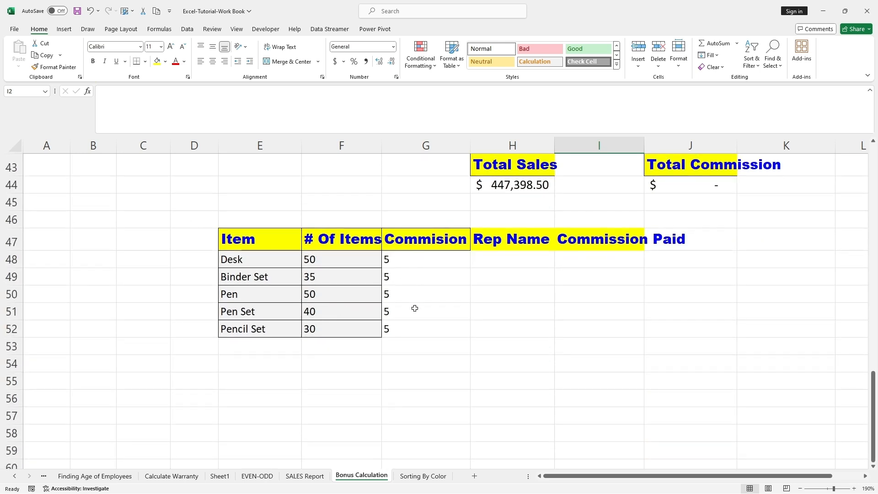
scroll(506, 252, up, 14)
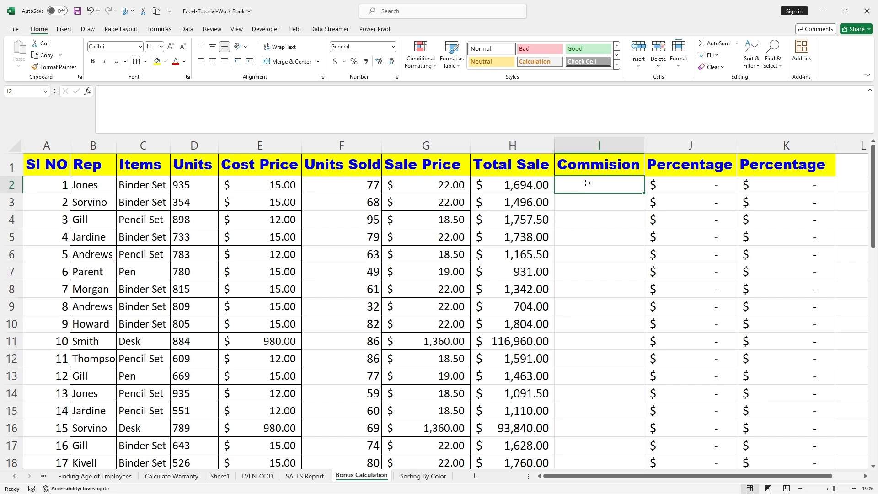
scroll(562, 273, down, 11)
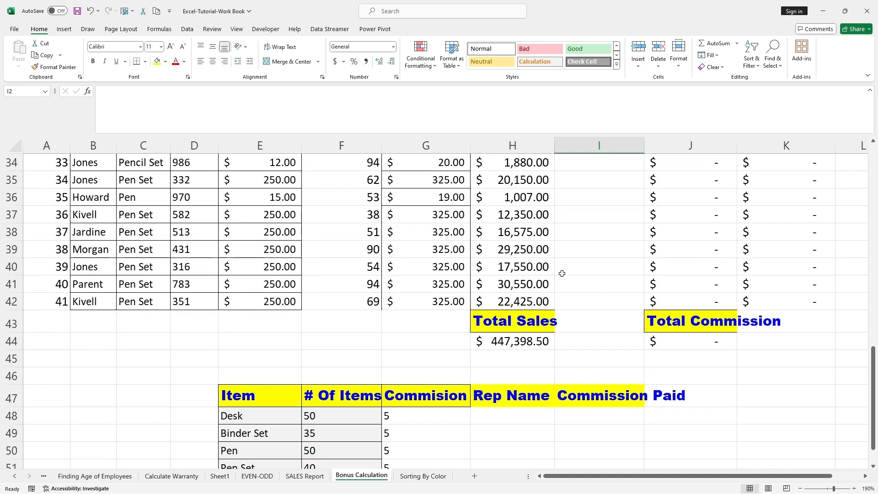
scroll(562, 273, down, 3)
scroll(562, 238, up, 11)
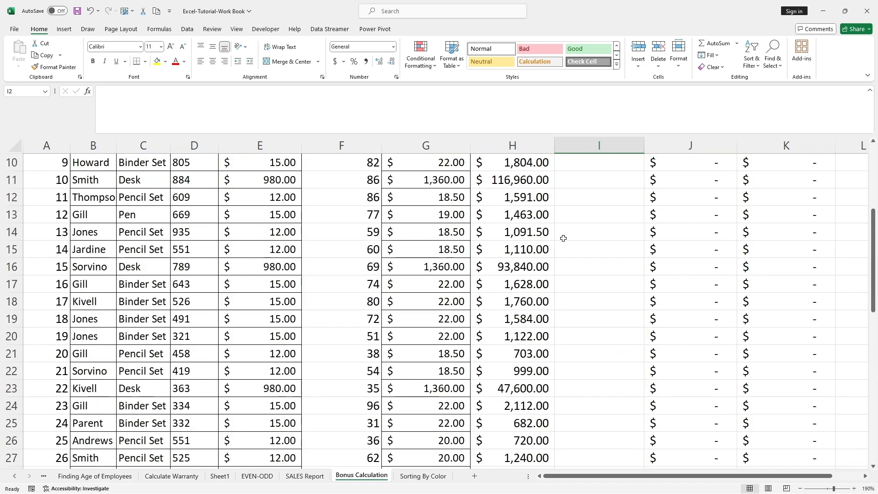
scroll(563, 238, up, 3)
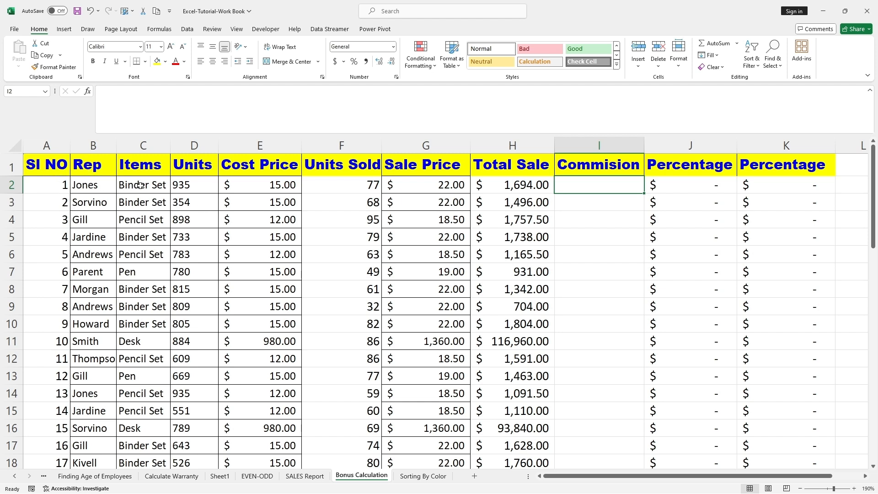
- Inspect the units, cost price and units sold in row 2, and compare the units sold with the Binder Set minimum
click(195, 184)
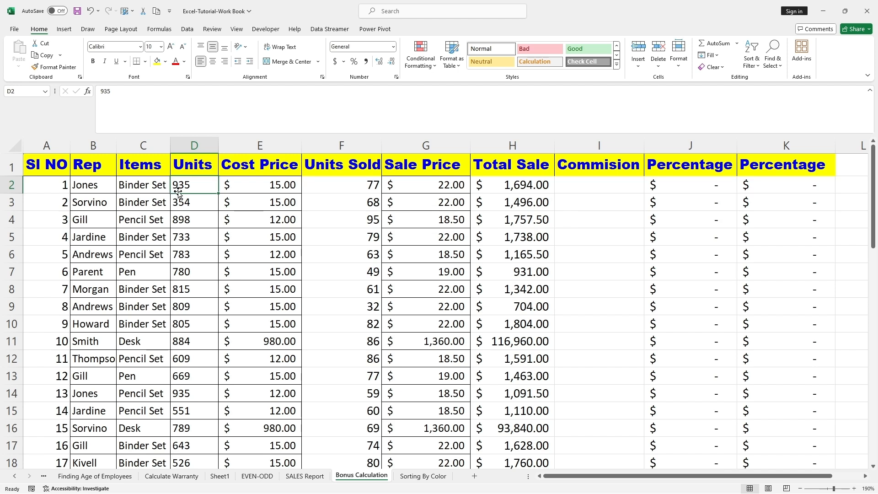
click(247, 185)
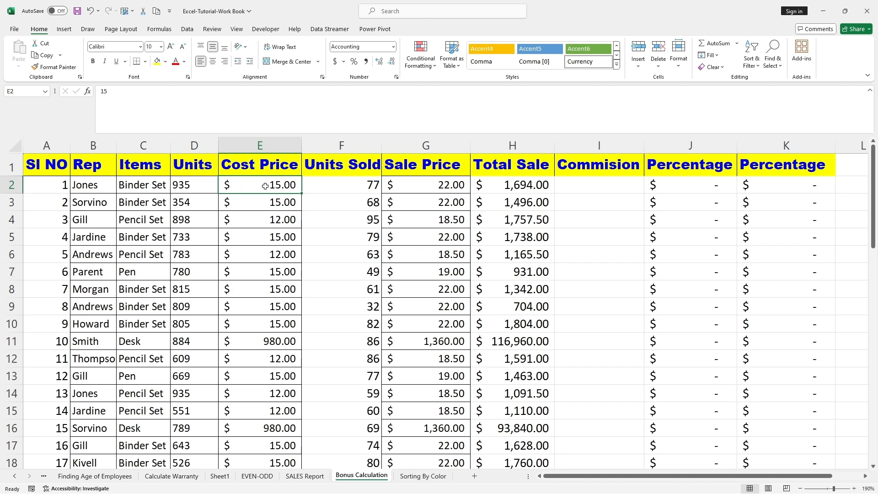
click(345, 187)
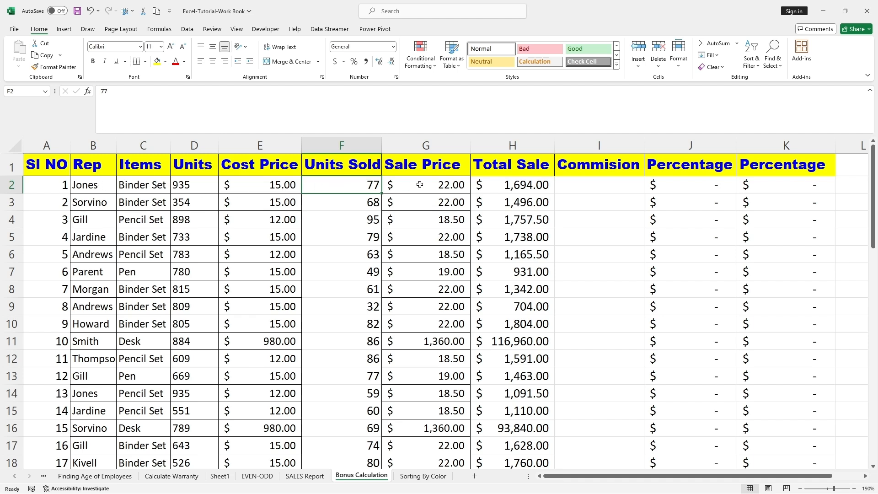
click(575, 188)
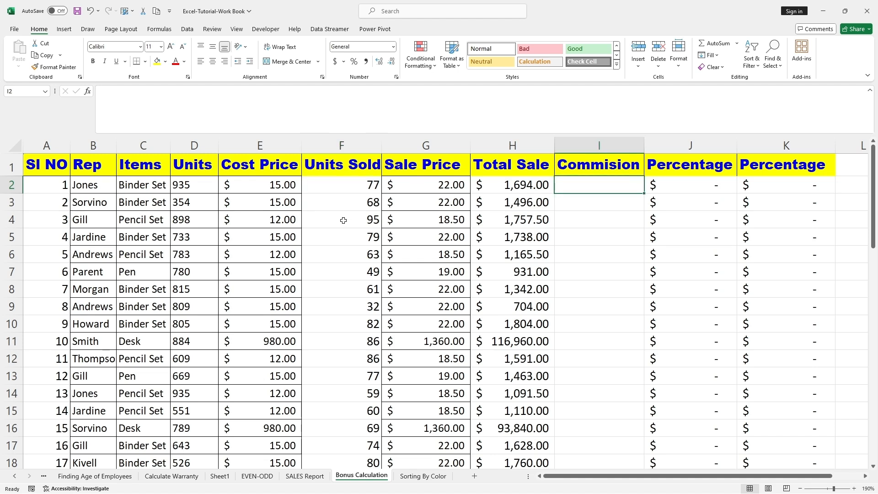
click(354, 188)
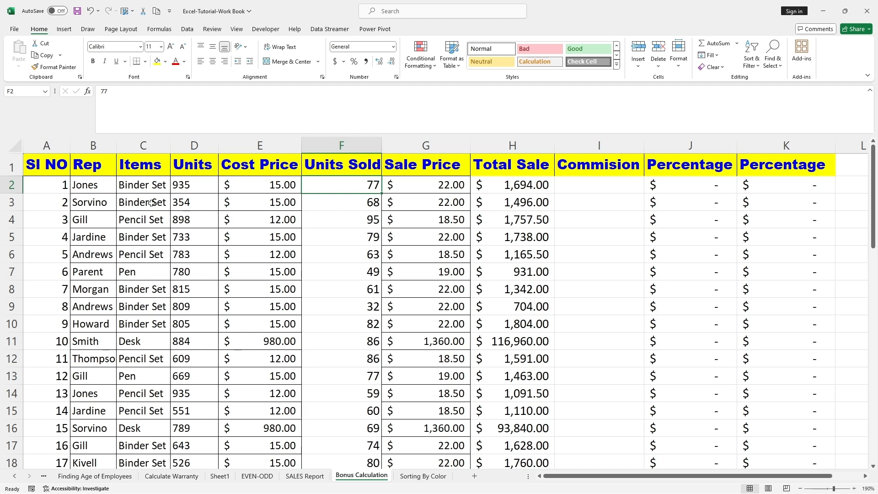
scroll(272, 255, down, 13)
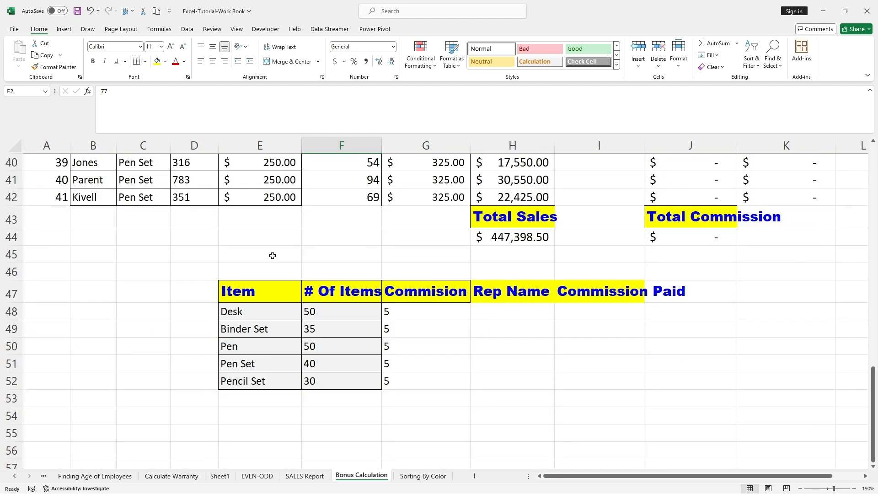
click(327, 330)
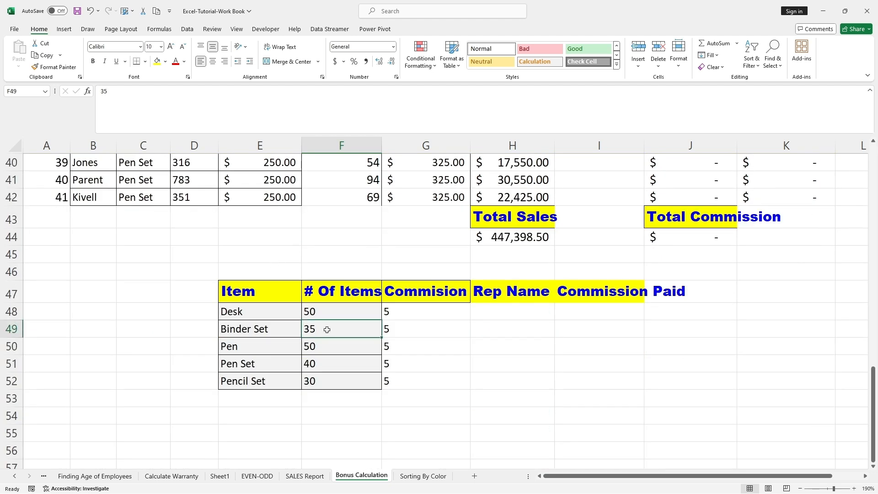
scroll(328, 329, up, 13)
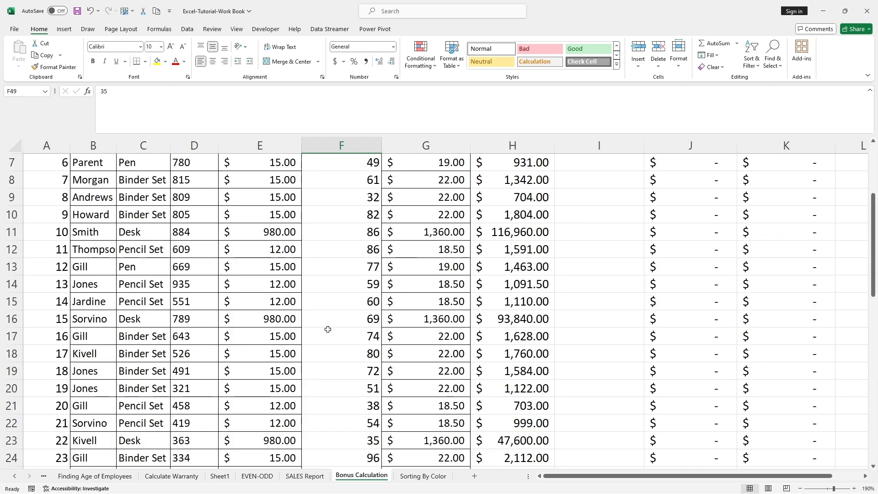
click(357, 186)
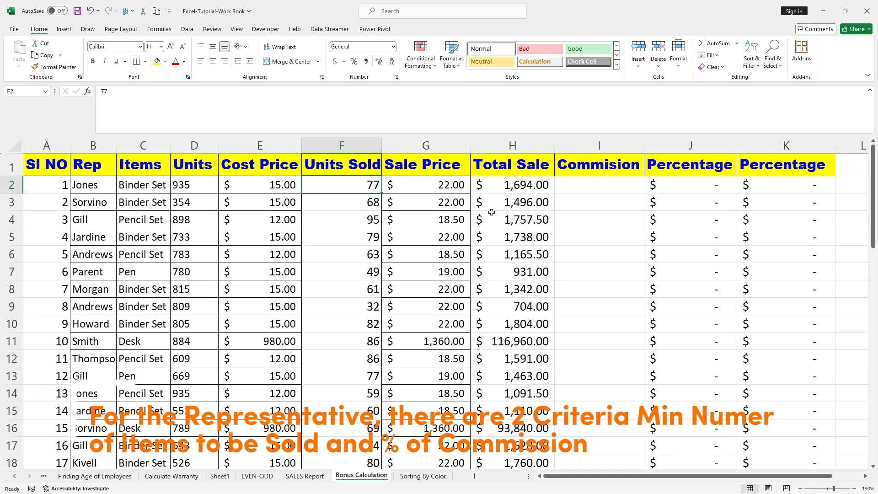
- Check the commission rates in the criteria table for Binder Set and Desk against the units sold in the sales table
scroll(410, 289, down, 12)
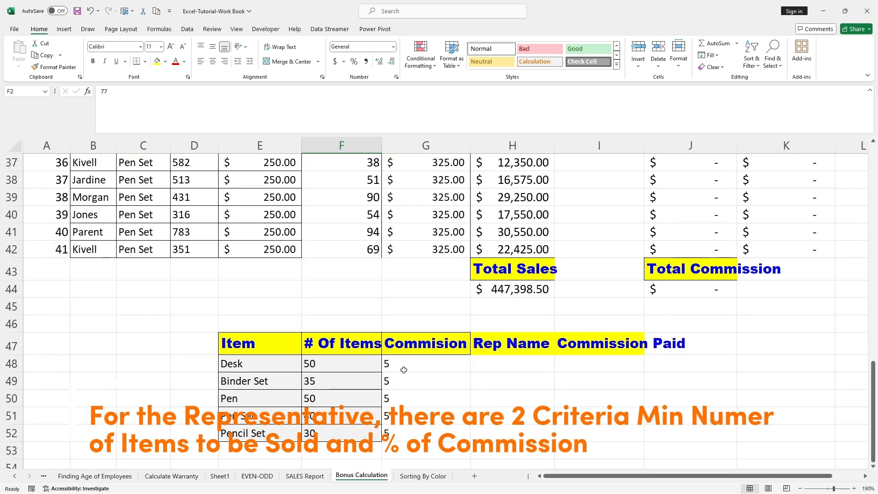
click(400, 378)
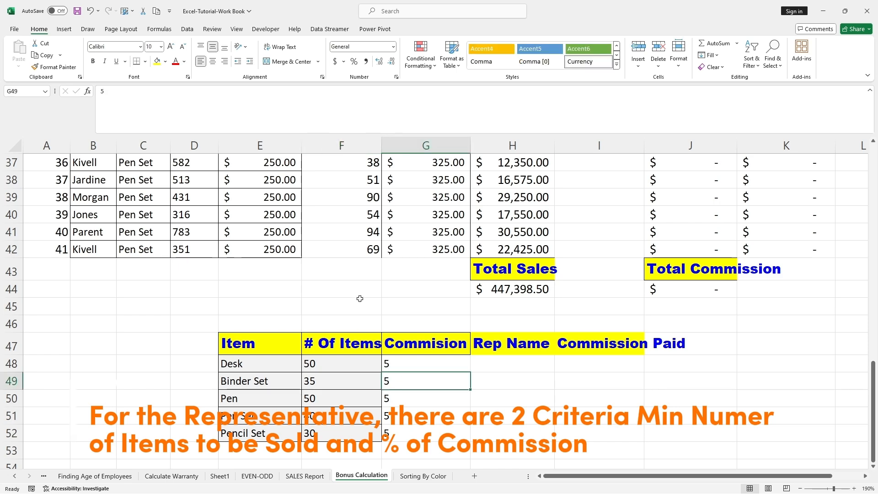
scroll(359, 299, up, 12)
click(359, 185)
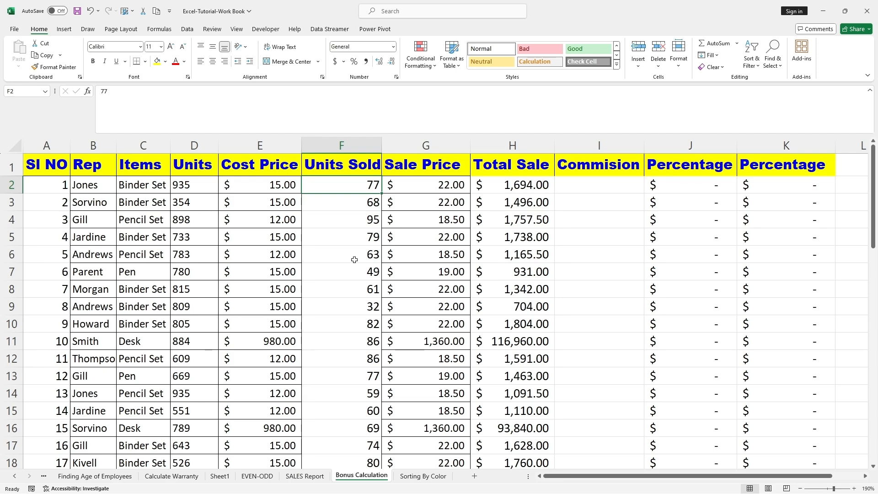
scroll(354, 260, down, 1)
scroll(411, 201, up, 1)
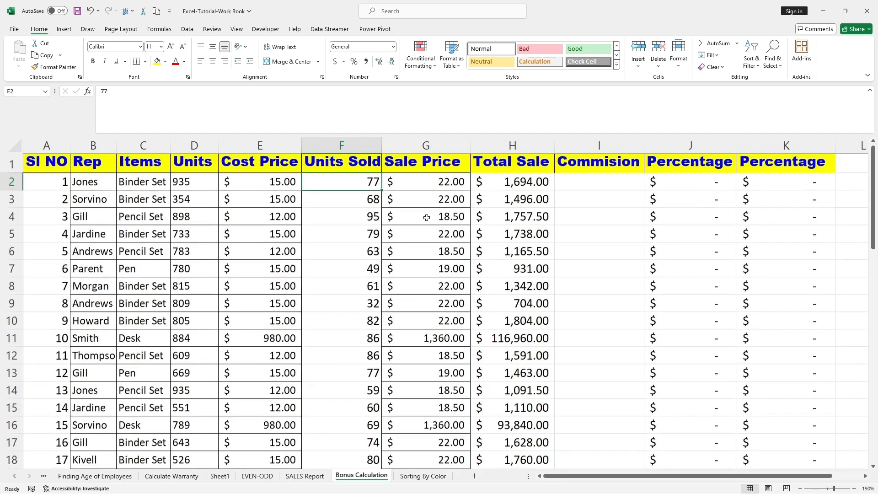
scroll(413, 273, down, 14)
click(406, 259)
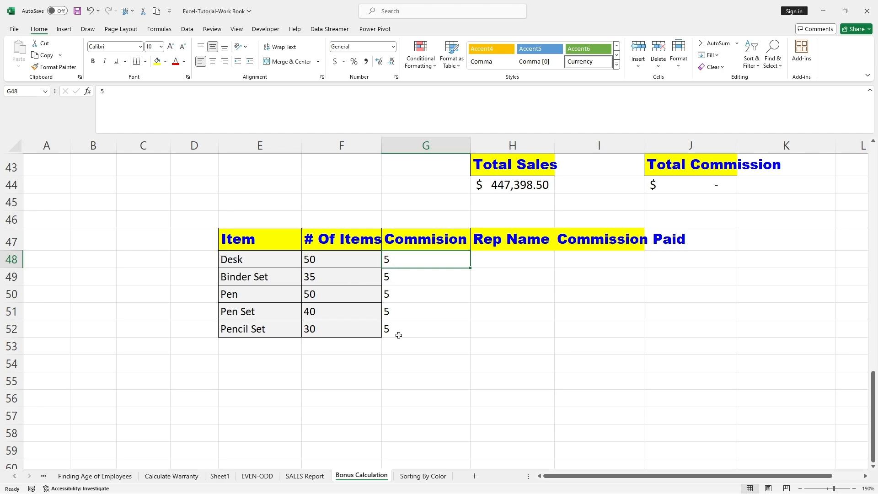
scroll(388, 319, up, 8)
scroll(388, 319, up, 6)
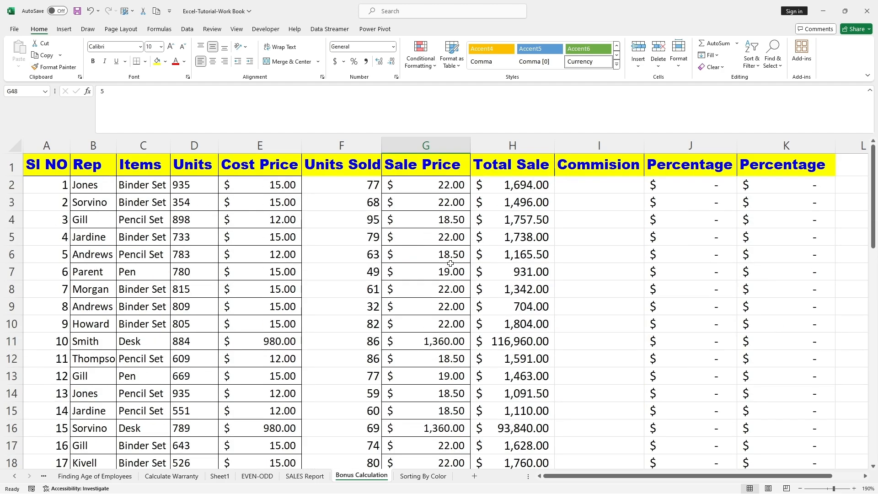
- Start an IF formula in the first Commision cell, I2, testing whether the item in C2 equals "Binder Set"
double_click(577, 184)
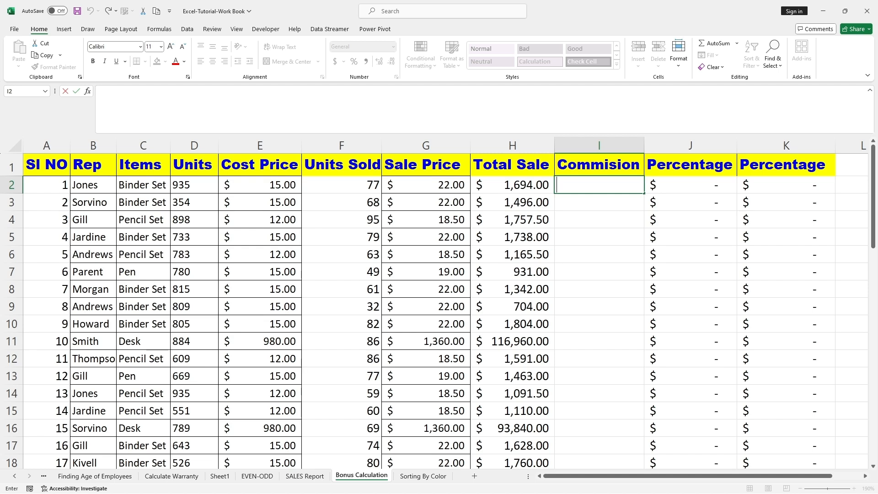
text(=)
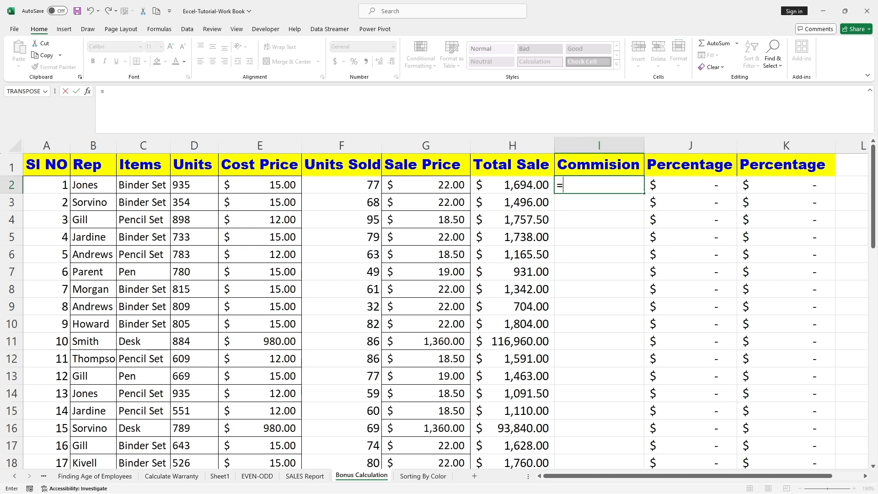
text(IF)
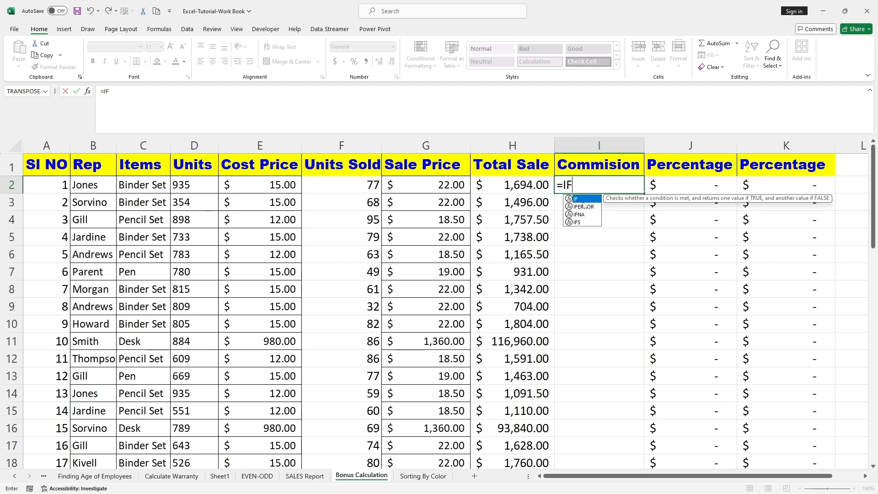
text(()
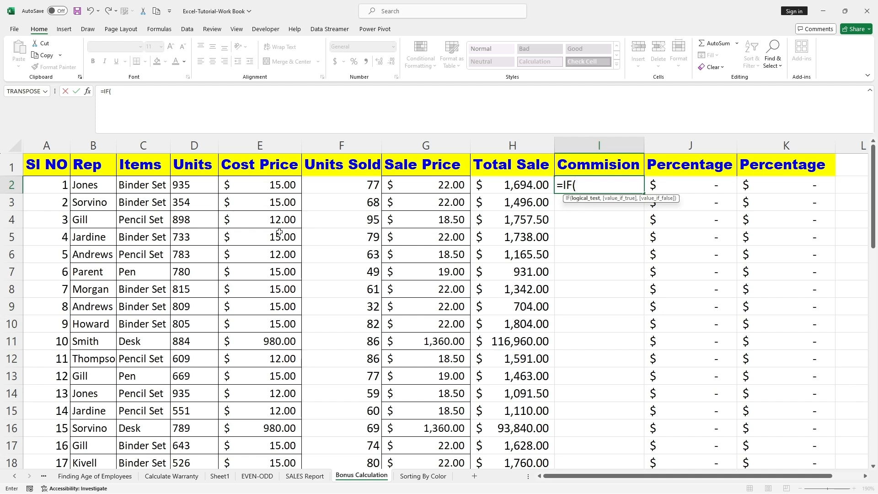
click(136, 184)
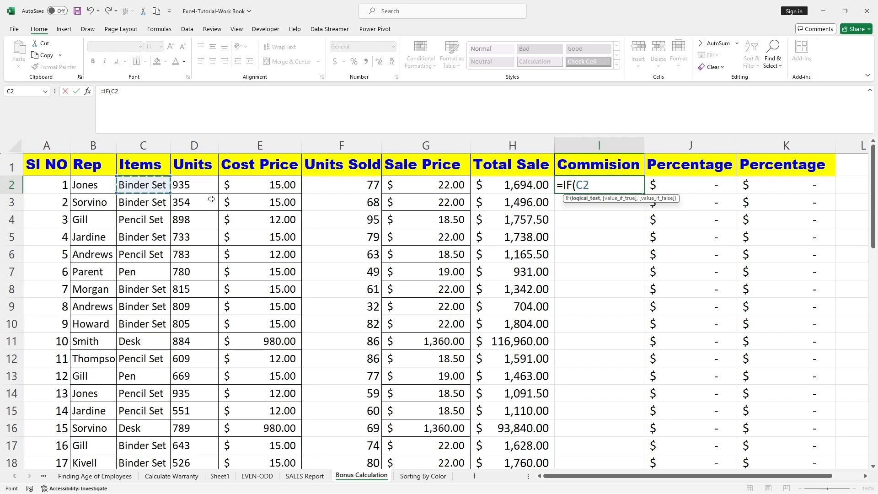
text(="Bind)
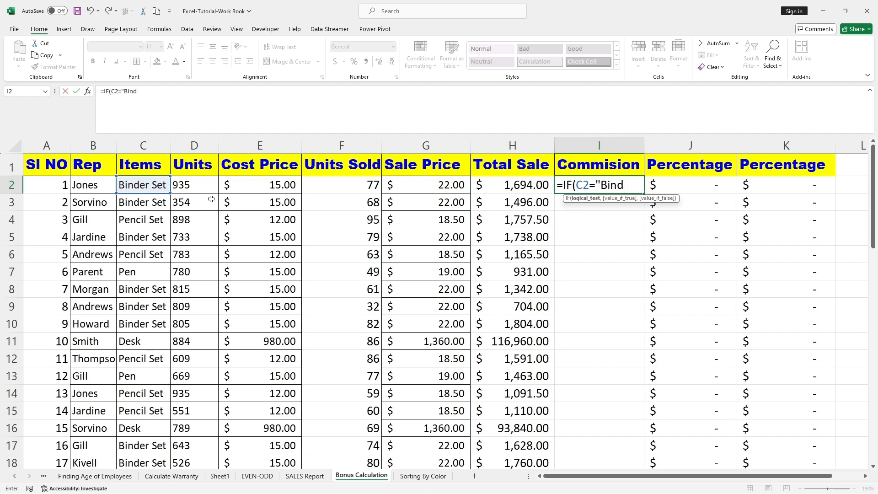
text(er Set")
text(,)
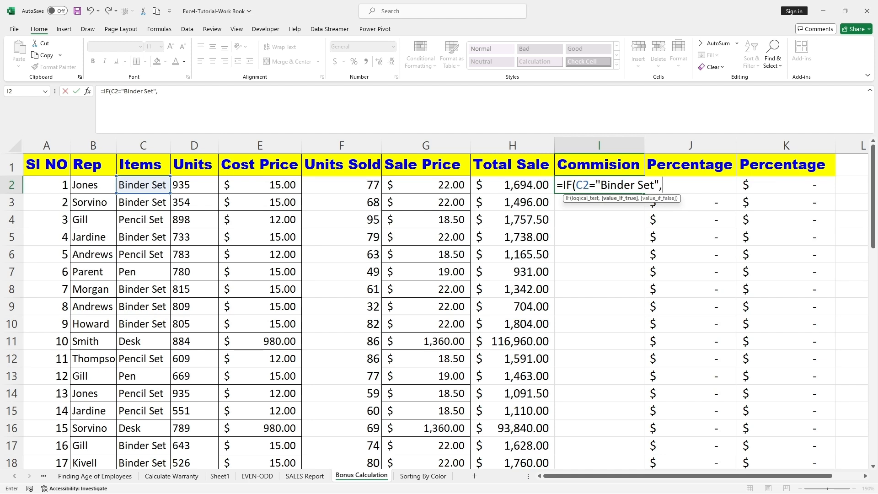
- Nest a second IF as the true value, testing whether units sold in F2 exceed the Binder Set minimum in $F$49
text(IF)
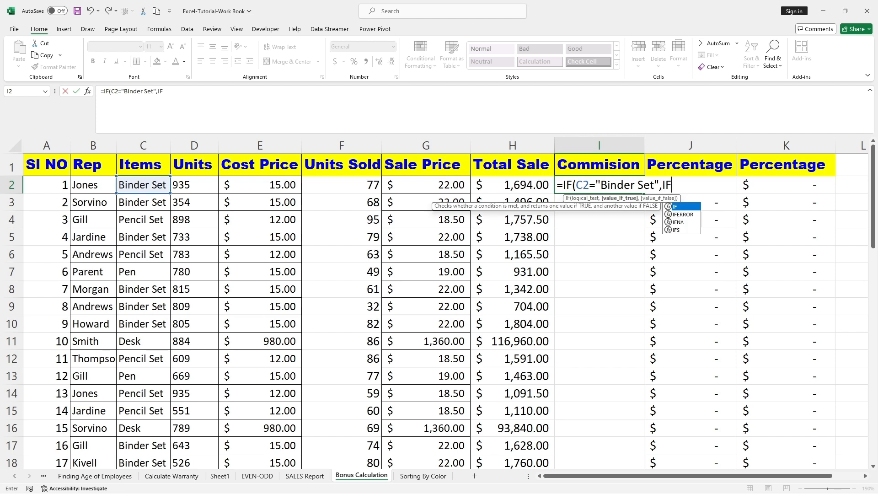
text(()
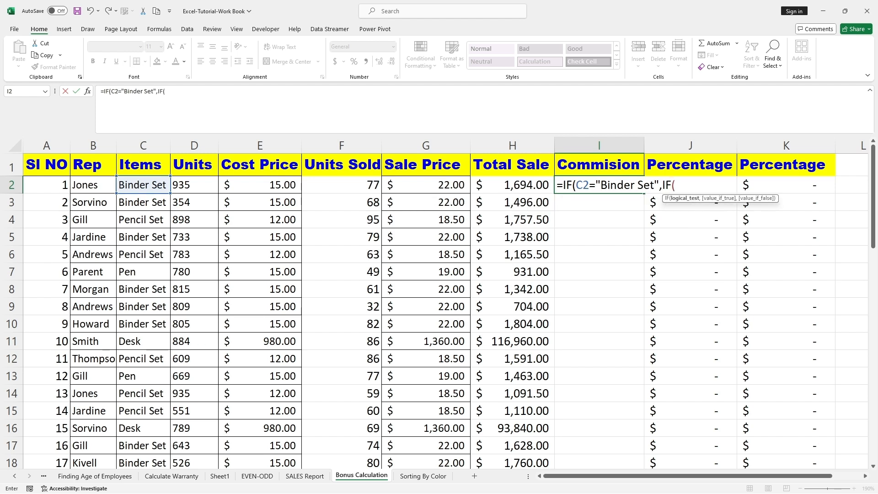
click(350, 185)
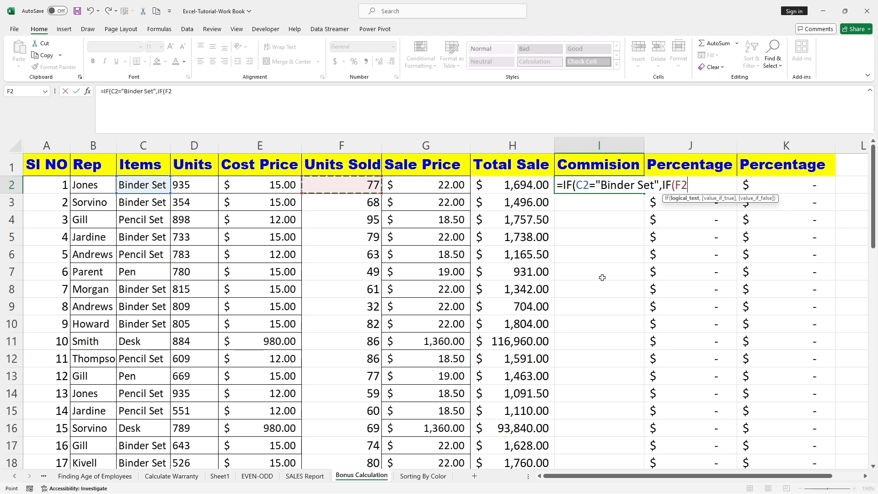
text(>)
scroll(208, 297, down, 6)
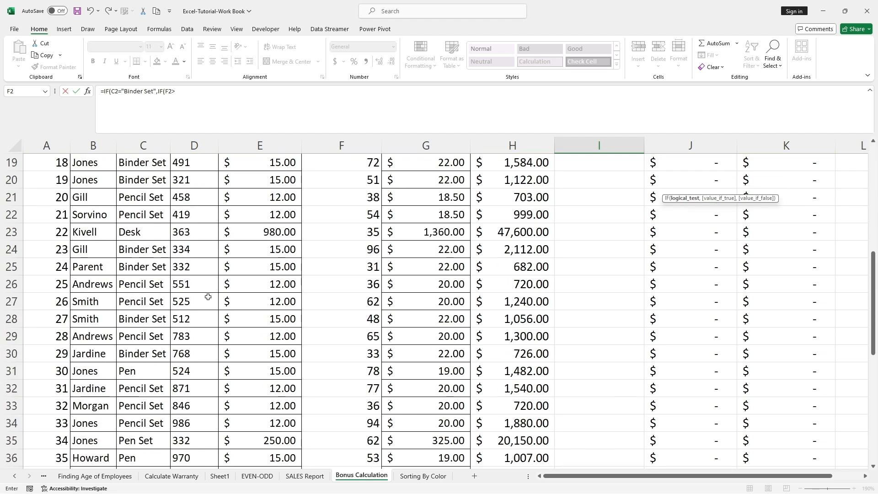
scroll(208, 297, down, 8)
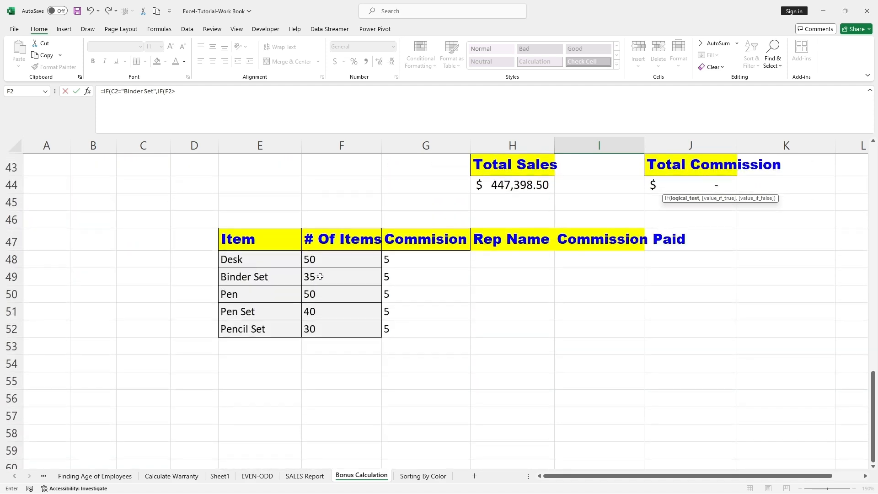
click(320, 276)
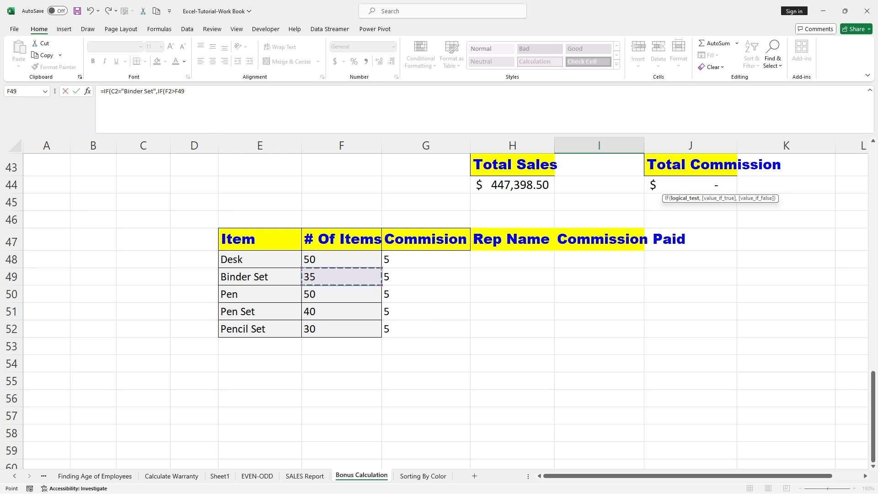
click(175, 92)
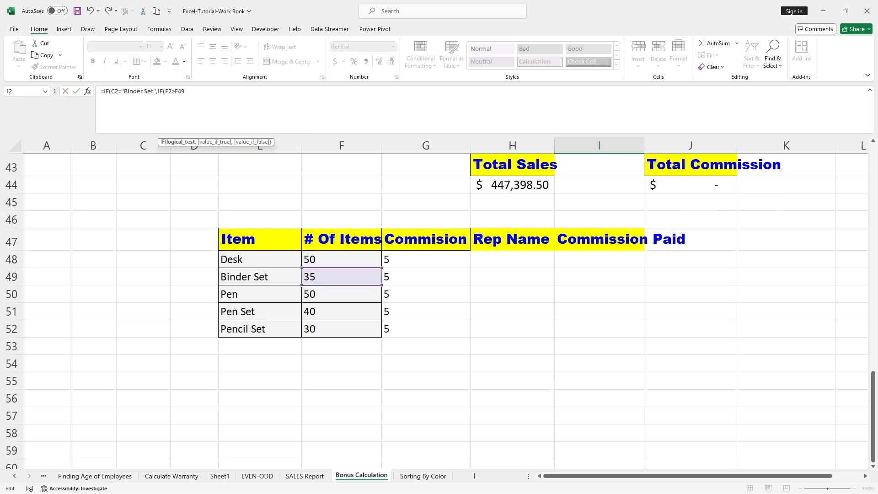
text($F$49,)
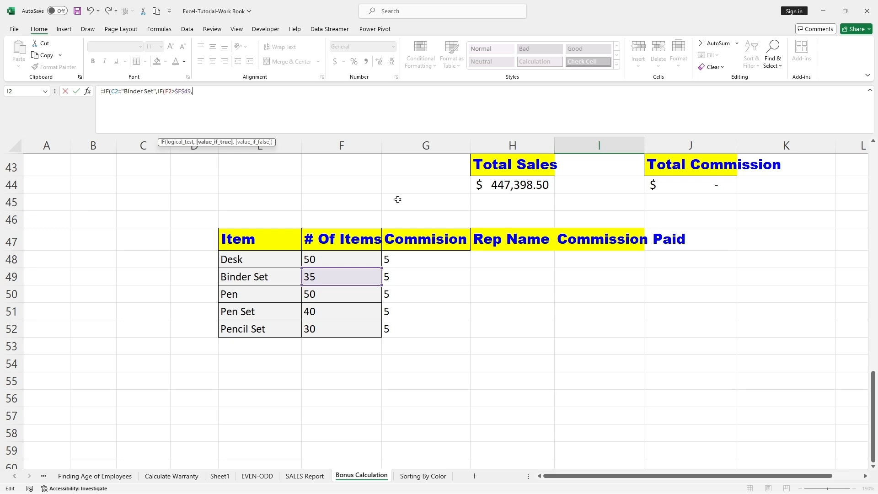
- Return the Binder Set commission from $G$49 when both tests pass, then close both IF functions and enter the formula
click(415, 276)
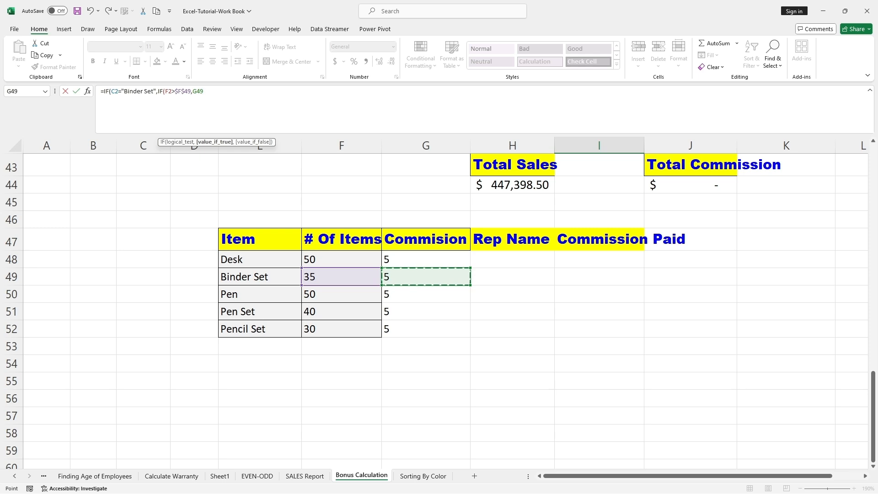
click(192, 92)
text($)
key(Right)
text($)
key(BackSpace)
key(Return)
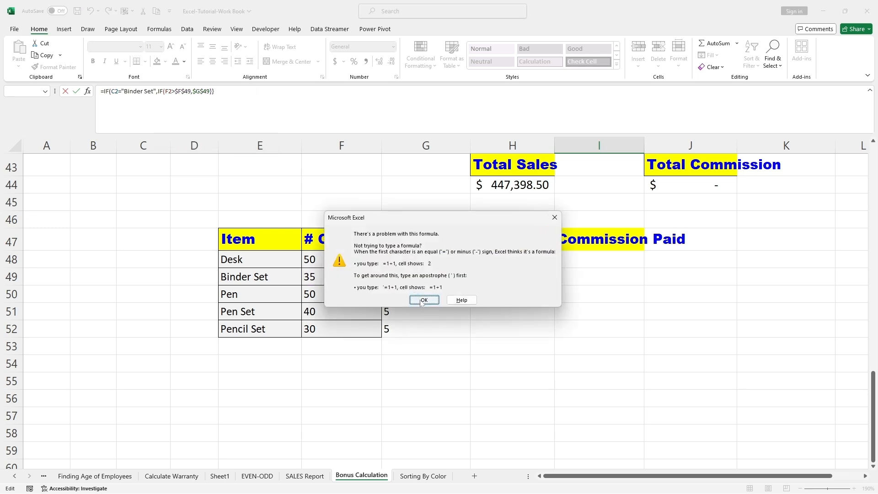
click(423, 300)
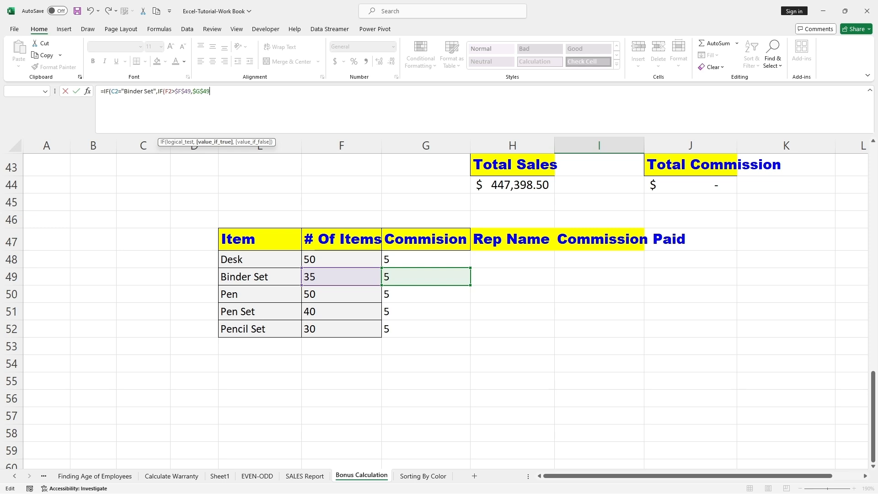
text()))
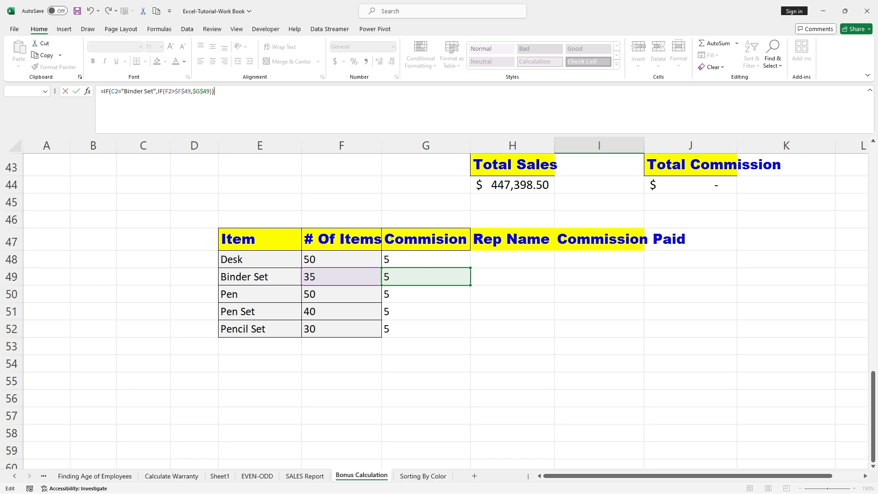
key(Return)
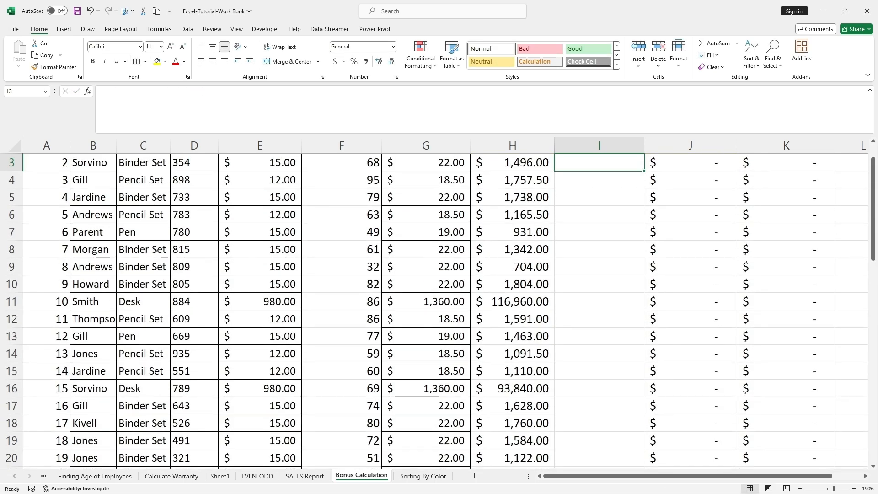
- Review the I2 formula part by part against the item, units sold and commission in row 2
scroll(618, 215, up, 1)
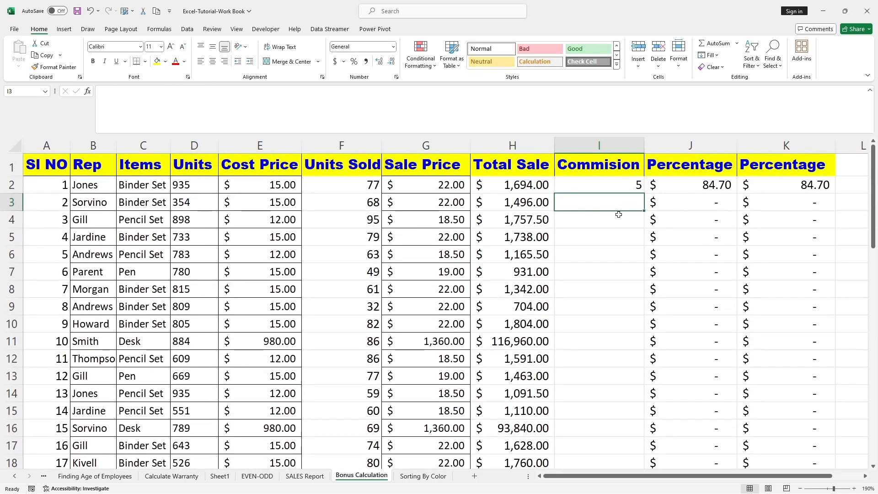
click(630, 187)
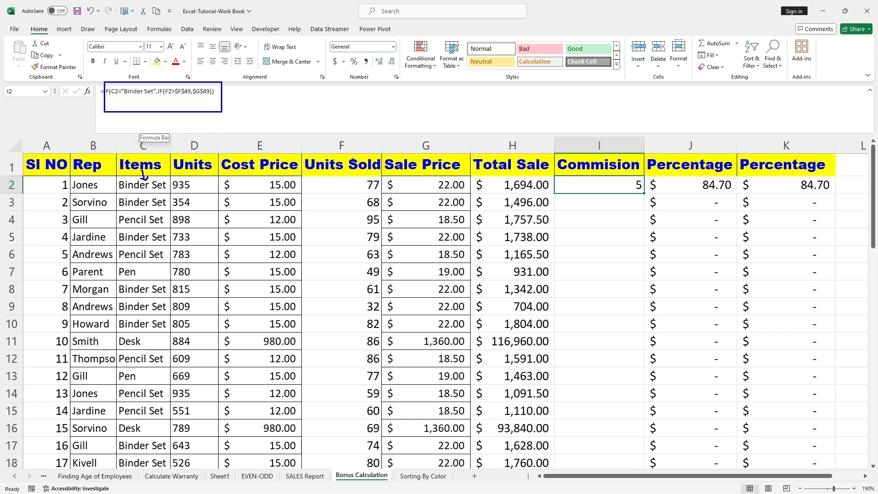
drag(376, 146, 360, 175)
mouse_move(187, 96)
mouse_down()
mouse_move(188, 105)
mouse_move(185, 98)
mouse_up()
drag(209, 100, 216, 101)
key(Escape)
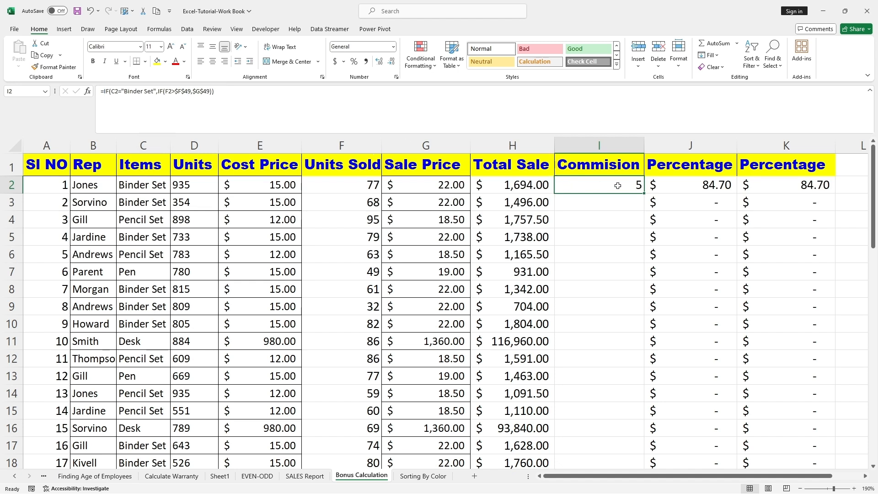
- Set the Binder Set minimum to 40 items and its commission to 12, and check the effect on I2
scroll(343, 264, down, 6)
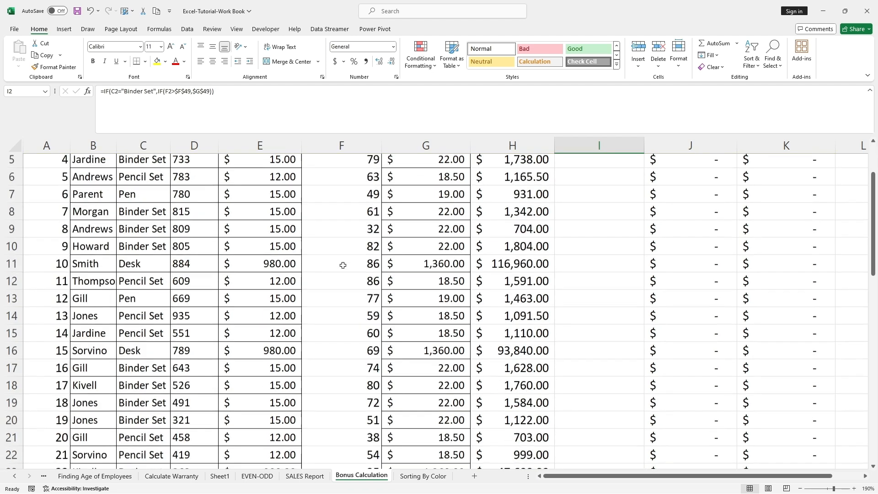
scroll(343, 265, down, 7)
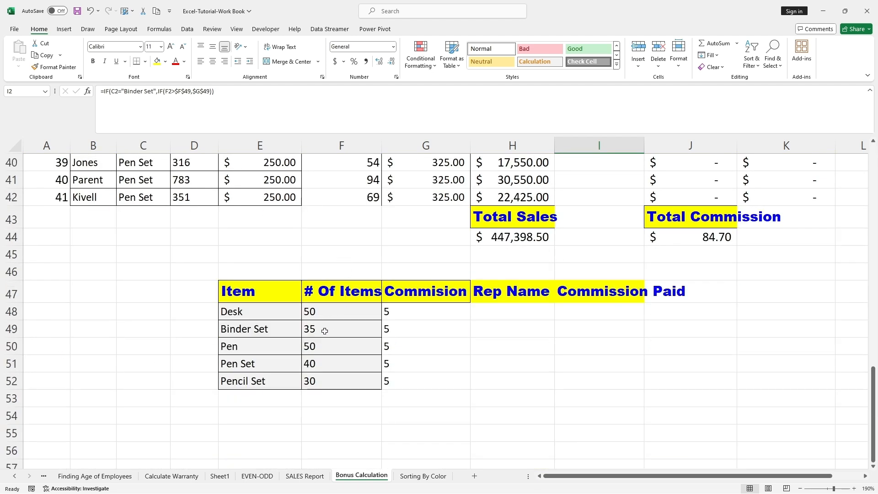
click(321, 327)
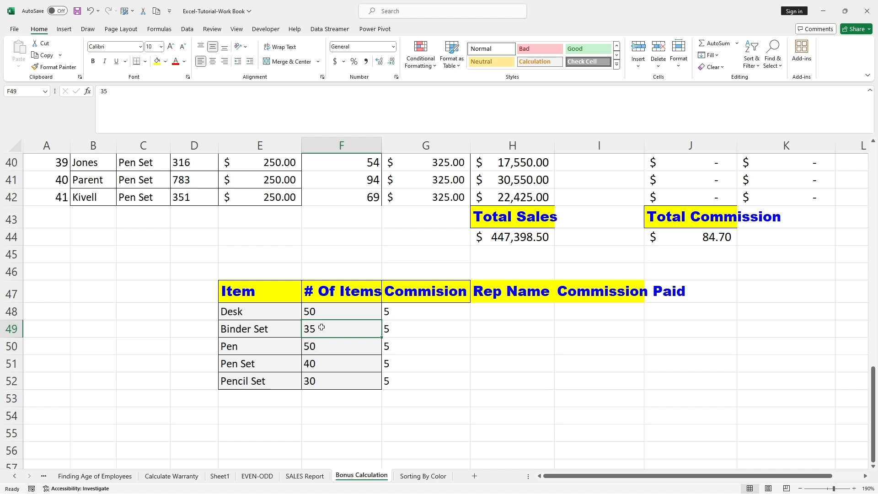
text(40)
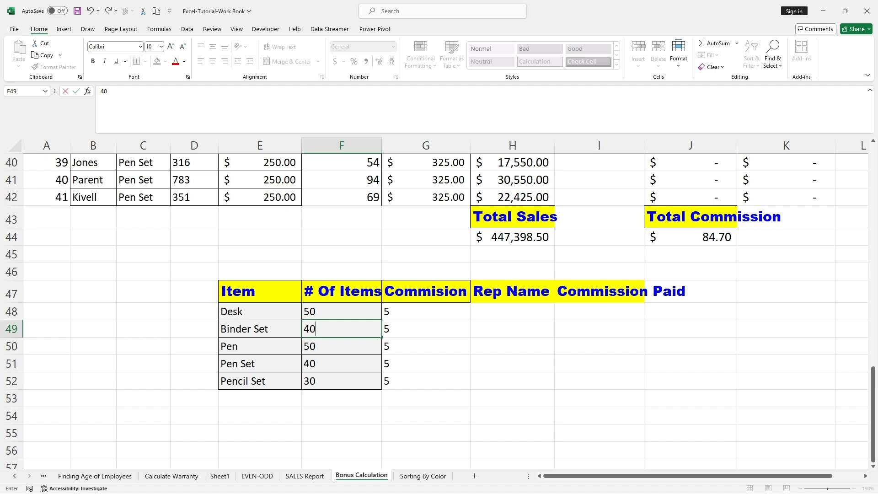
click(401, 330)
text(12)
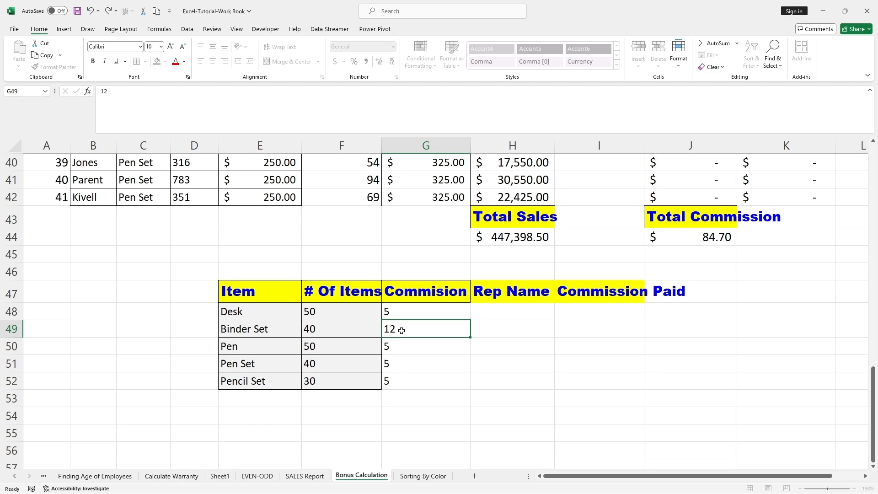
key(Return)
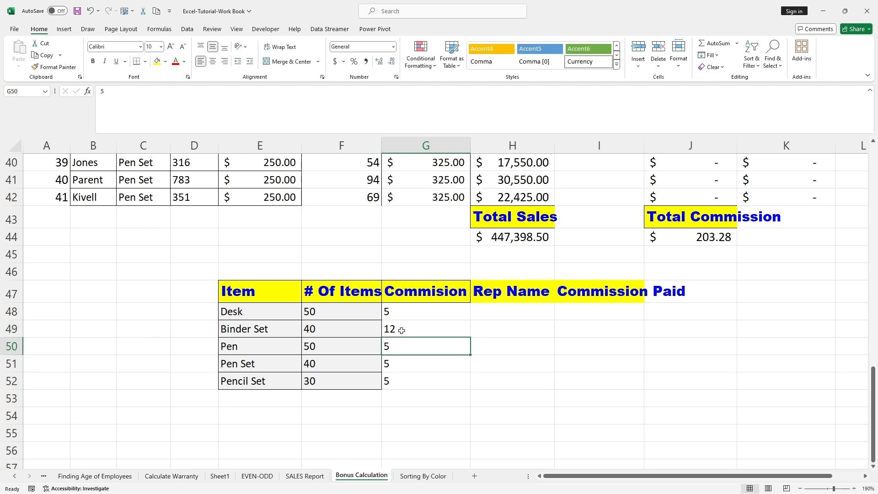
scroll(401, 330, up, 13)
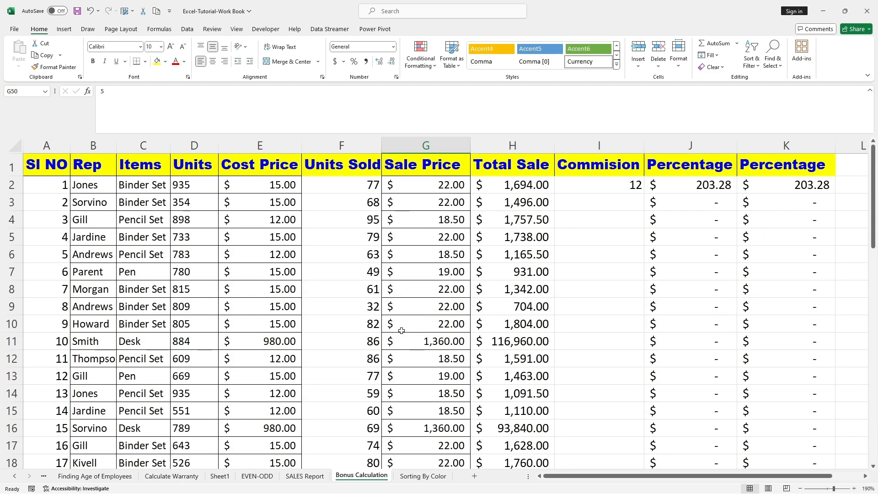
click(592, 184)
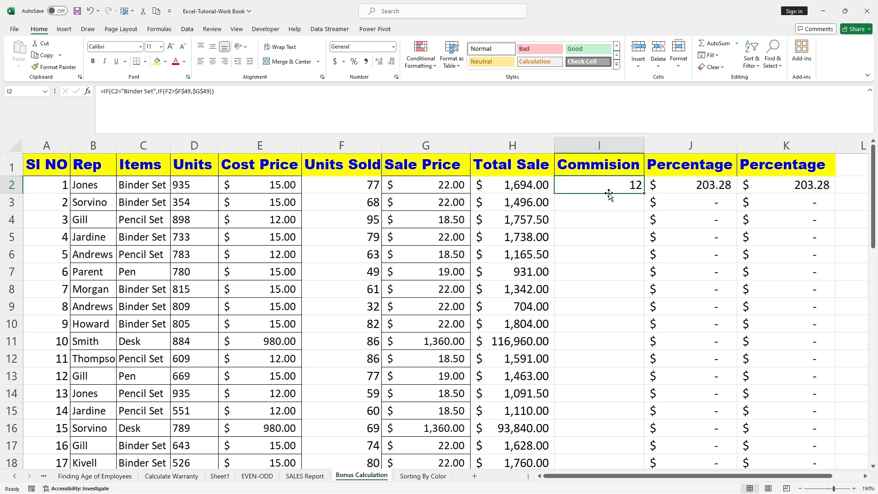
- Set the Binder Set minimum back to 35 items and its commission back to 5 in the criteria table
scroll(609, 195, down, 14)
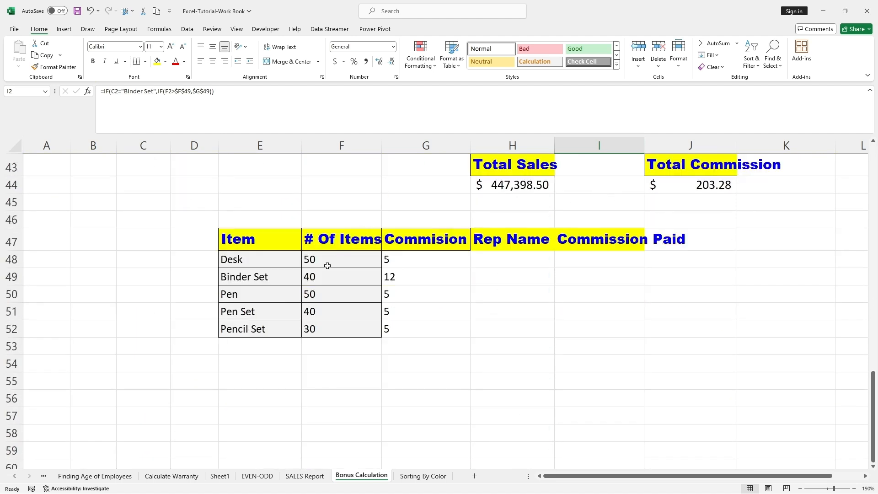
click(326, 276)
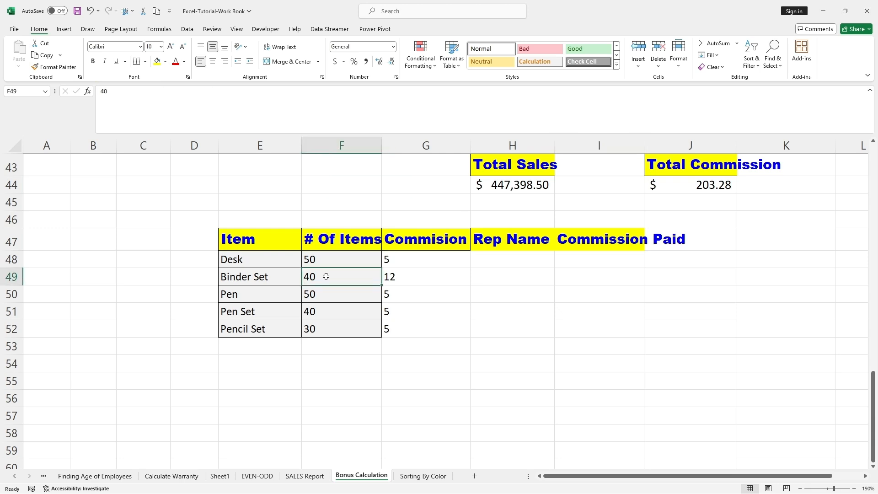
text(35)
click(421, 278)
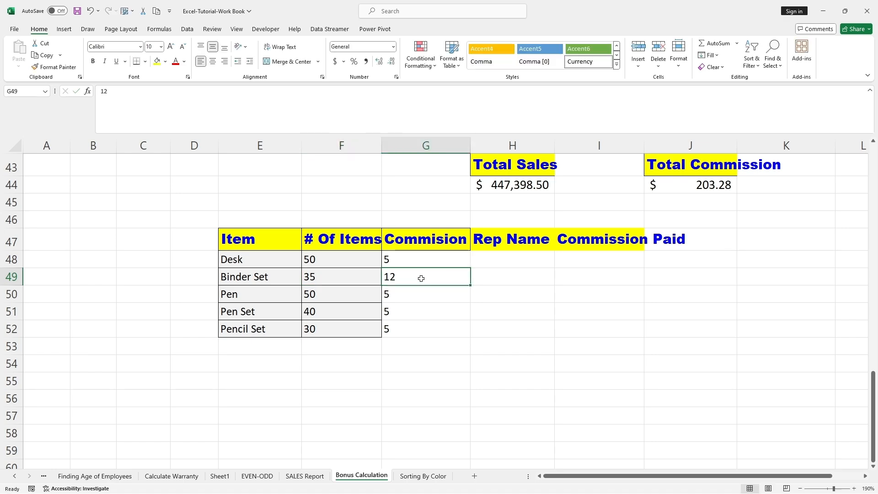
text(5)
click(428, 311)
scroll(475, 313, up, 11)
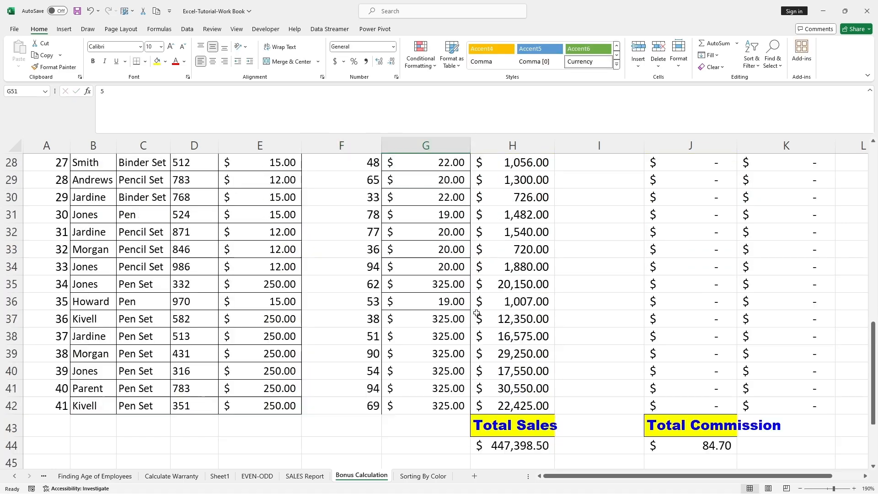
- Copy the nested IF expression in I2's formula and append the copy as the first IF's value-if-false argument
scroll(476, 313, up, 3)
click(624, 188)
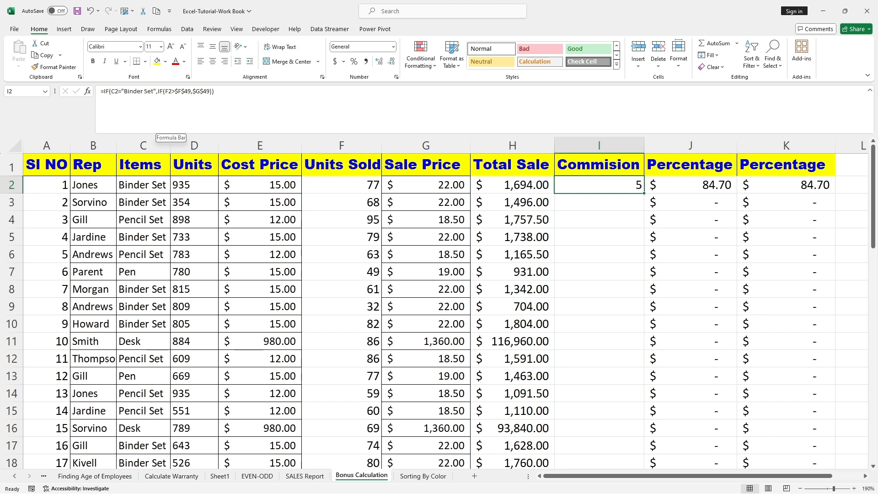
drag(214, 91, 111, 91)
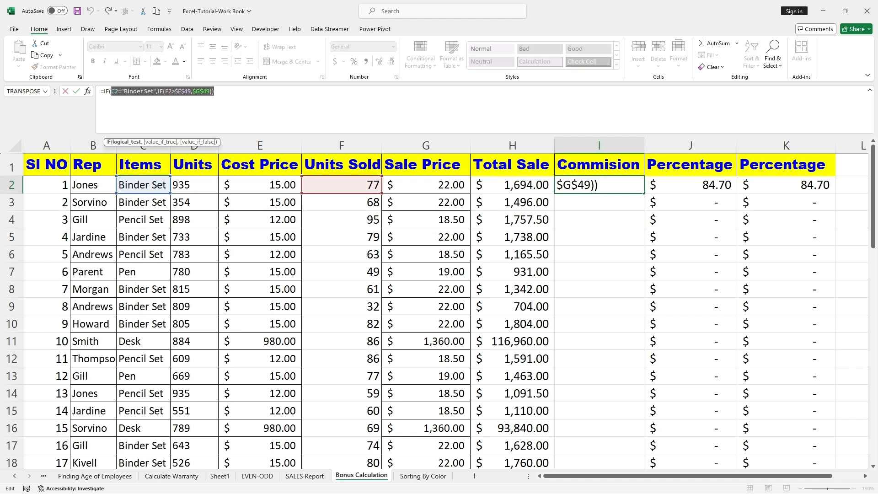
drag(215, 91, 104, 91)
key(ctrl+c)
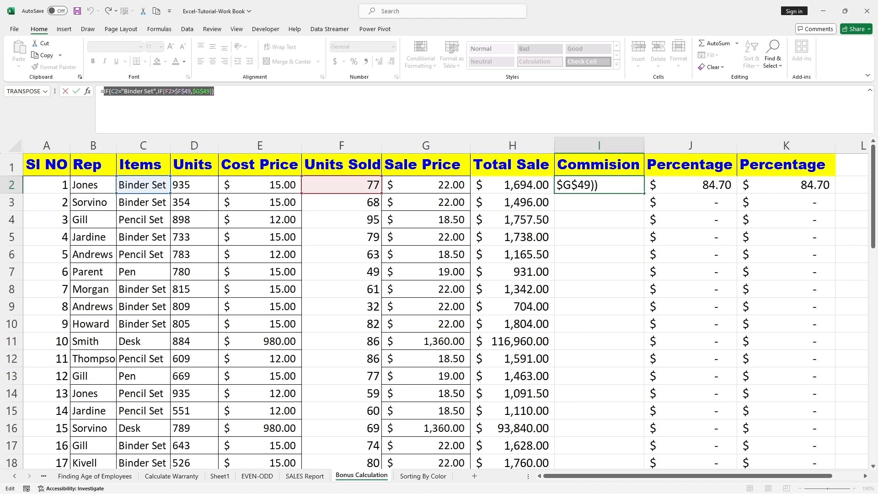
key(End)
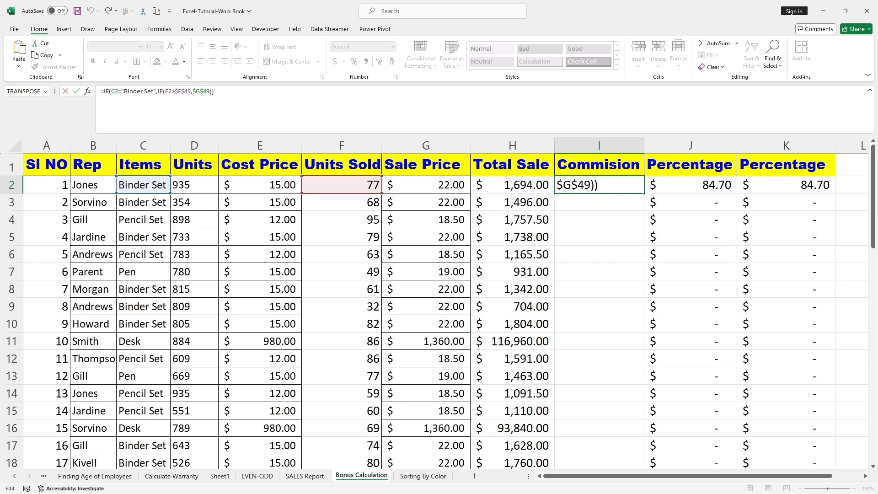
key(BackSpace)
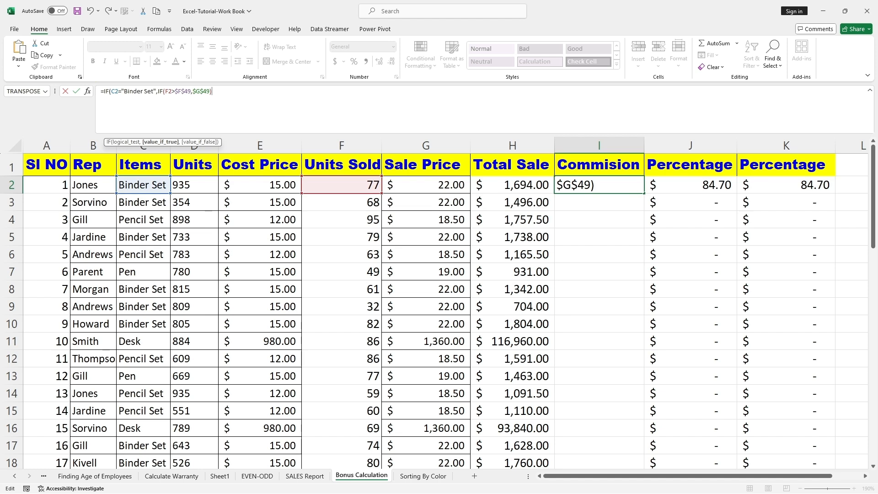
text(,)
key(ctrl+v)
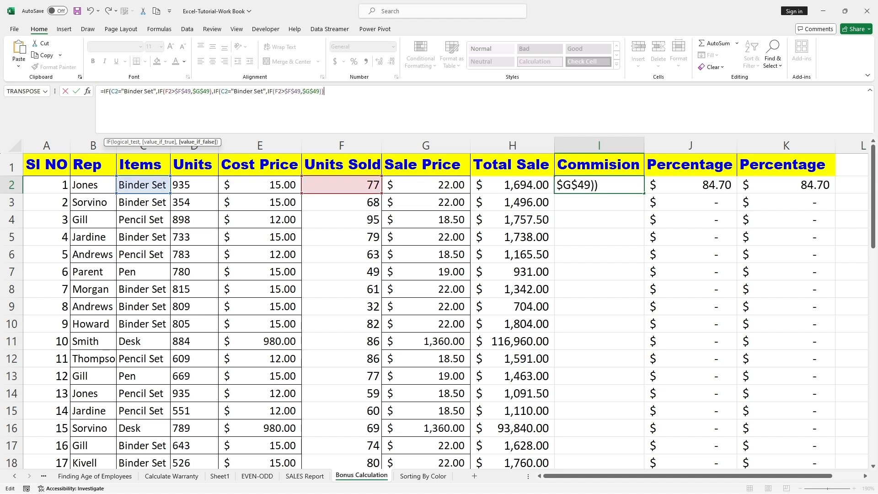
- Change the item tested in the second nested IF of I2 to "Pencil Set"
click(261, 91)
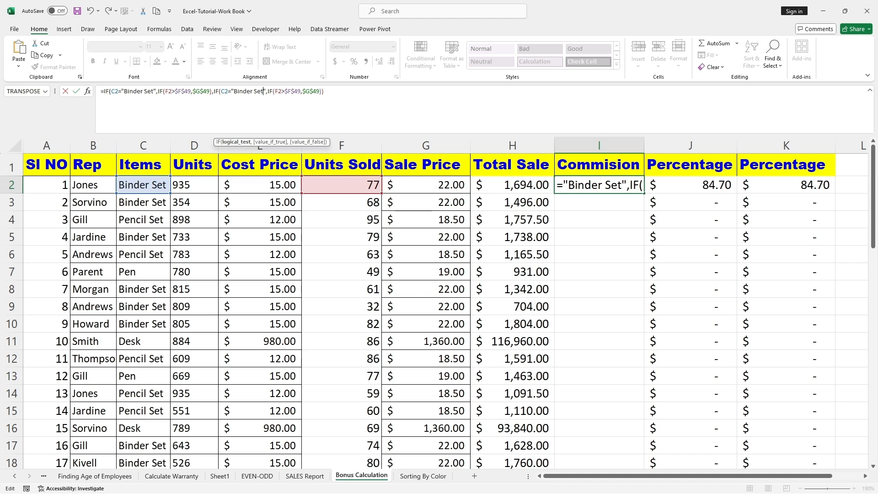
key(BackSpace)
key(BackSpace)
key(BackSpace)
key(BackSpace)
key(BackSpace)
key(BackSpace)
key(BackSpace)
key(BackSpace)
key(BackSpace)
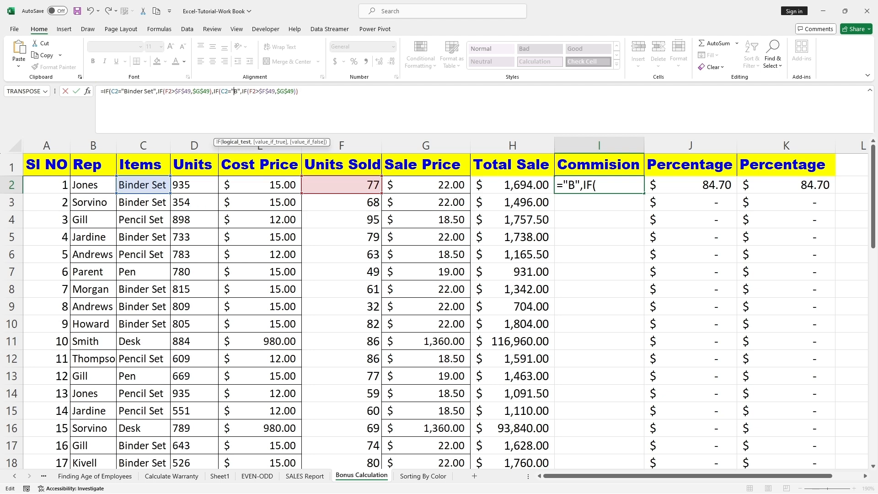
key(BackSpace)
text(Penci)
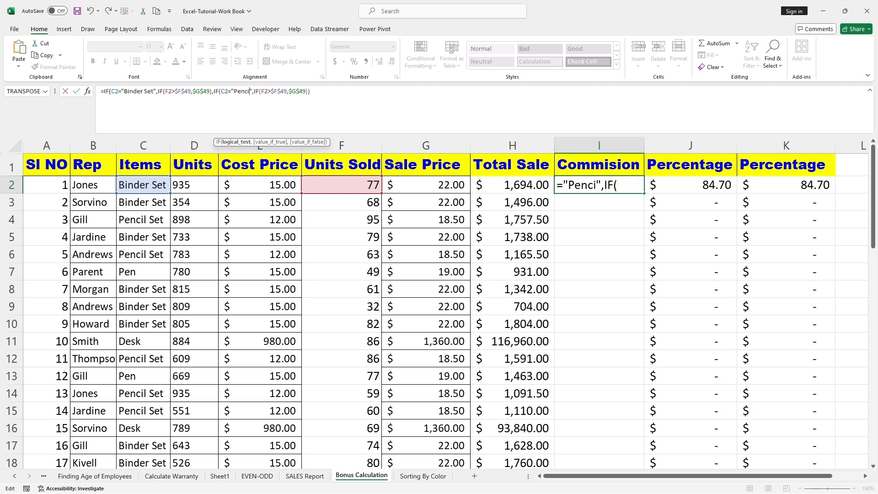
text(l )
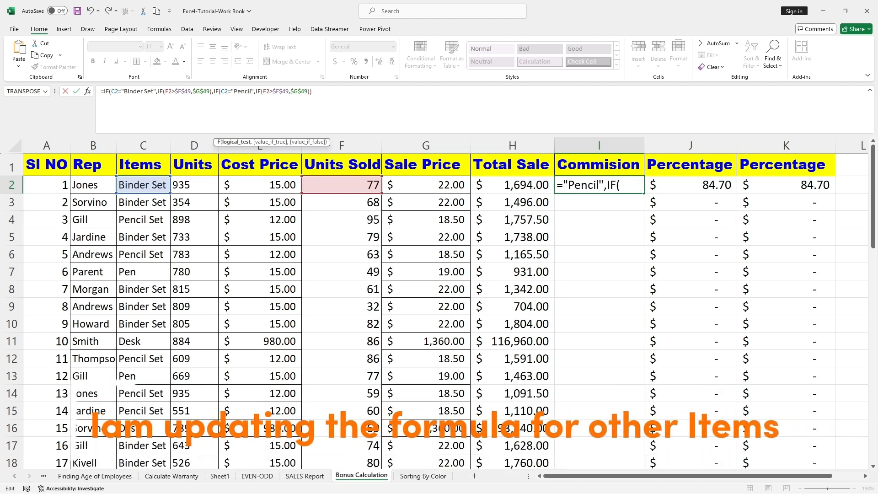
text(Se)
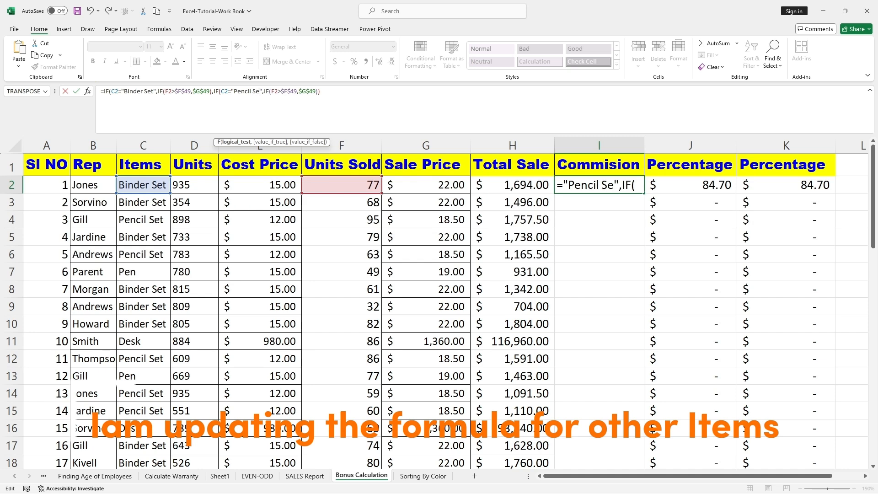
text(t)
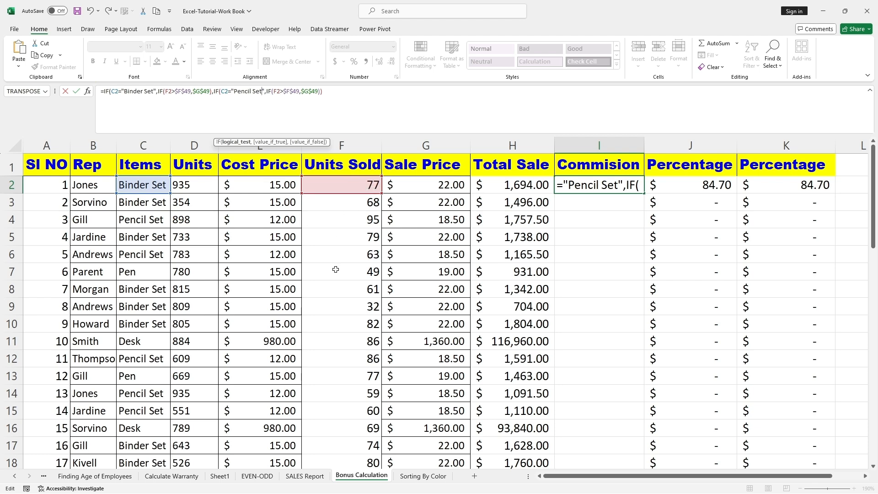
- Point the Pencil Set units-sold test to its minimum in $F$52 of the criteria table
scroll(335, 268, down, 14)
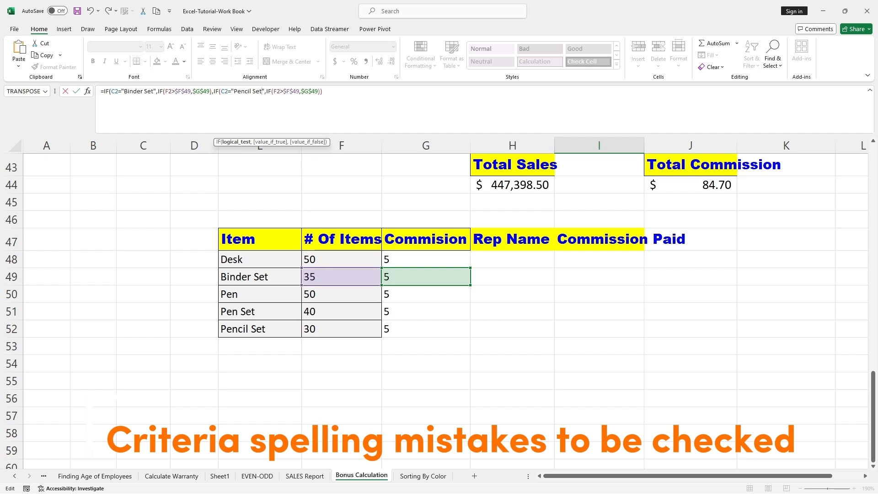
click(302, 91)
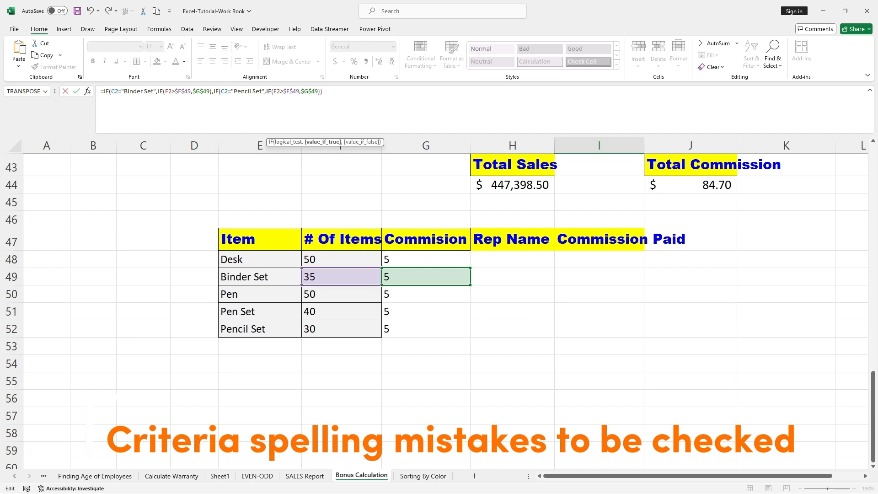
key(BackSpace)
key(BackSpace)
key(BackSpace)
text(52)
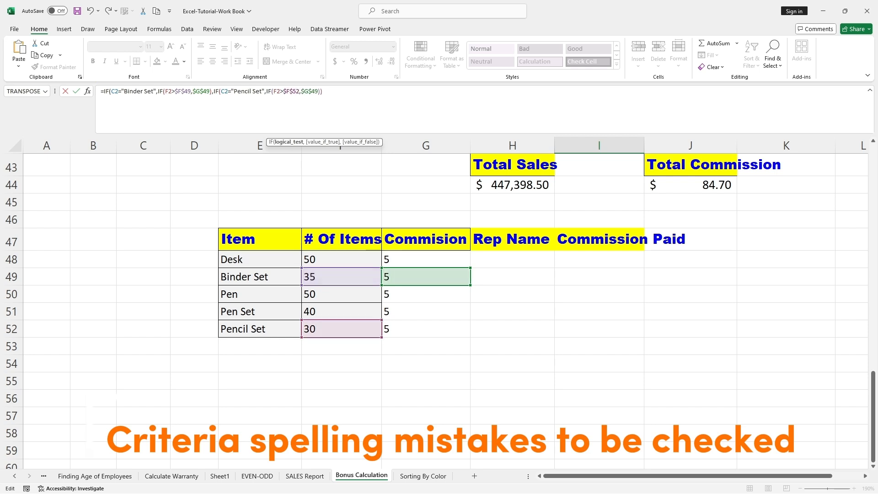
- Set the value returned for Pencil Set to its commission in $G$52
click(320, 91)
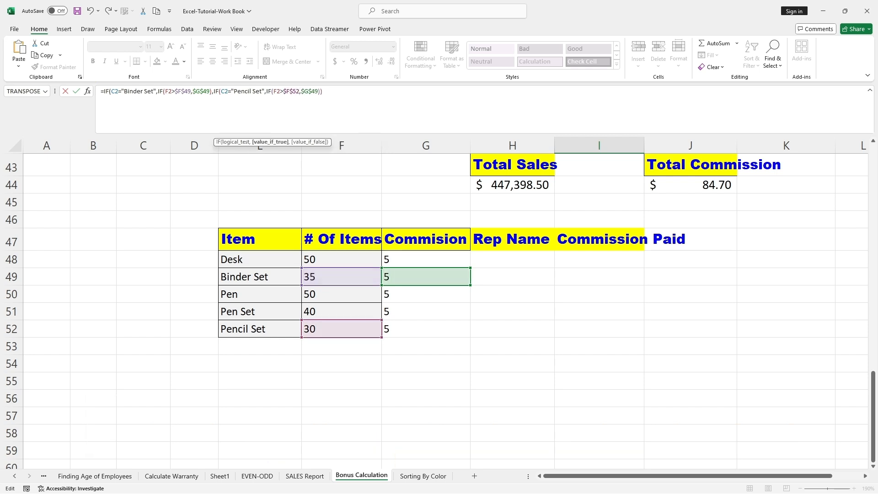
key(Left)
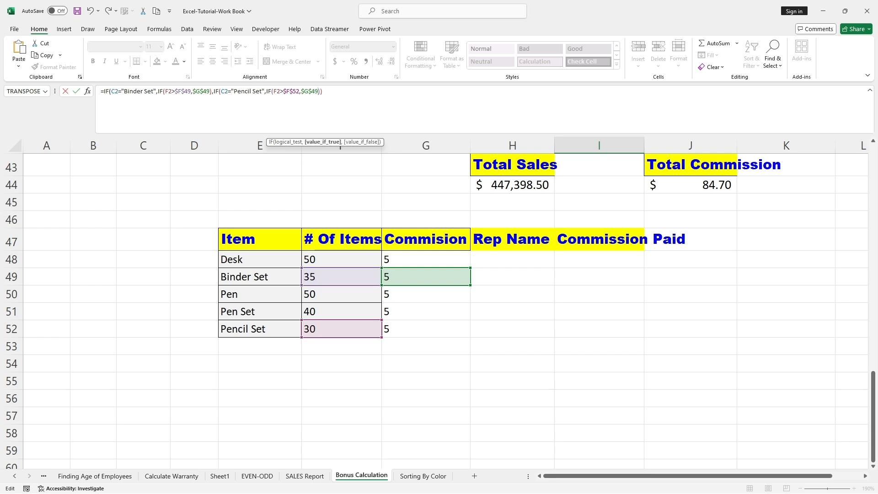
key(BackSpace)
key(BackSpace)
text(52)
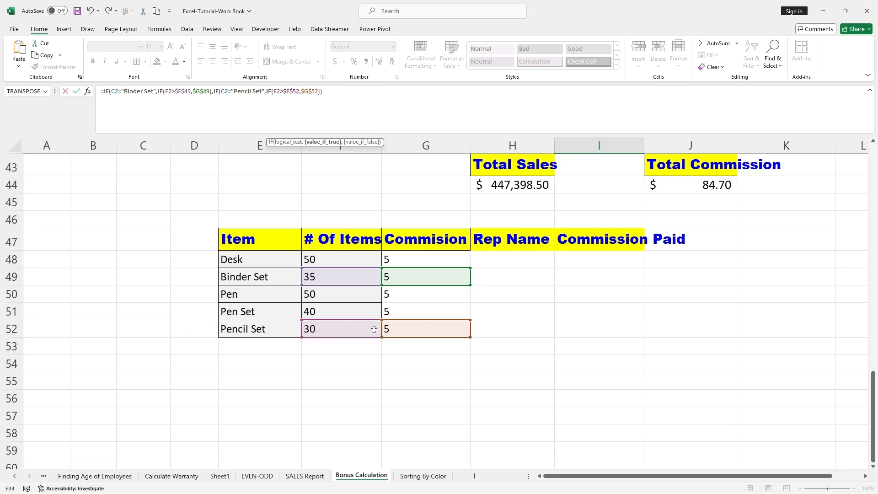
- Compare the item and units sold in the sales rows with the Binder Set and Pencil Set criteria the formula references
scroll(504, 298, up, 14)
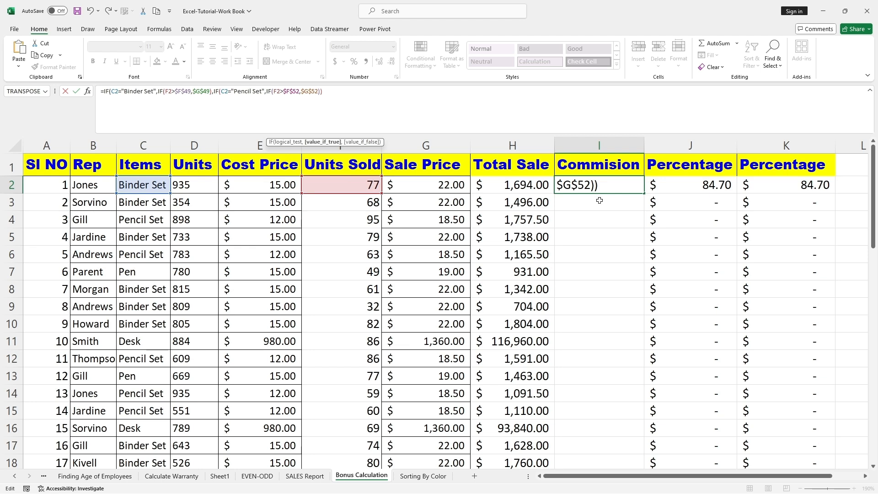
scroll(480, 194, down, 4)
scroll(483, 229, down, 3)
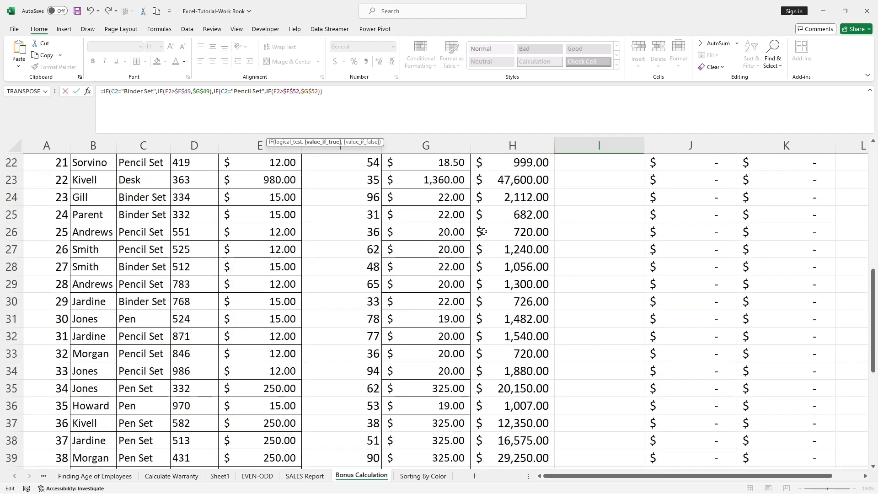
scroll(483, 232, down, 5)
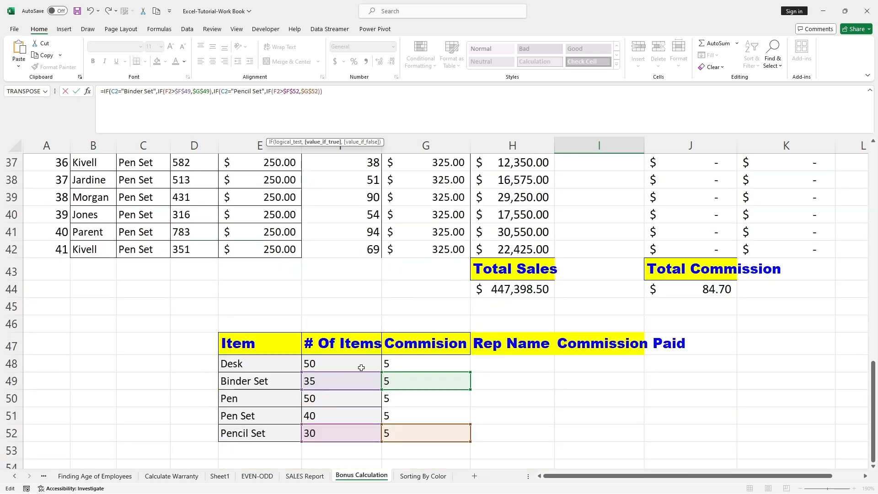
scroll(361, 367, up, 12)
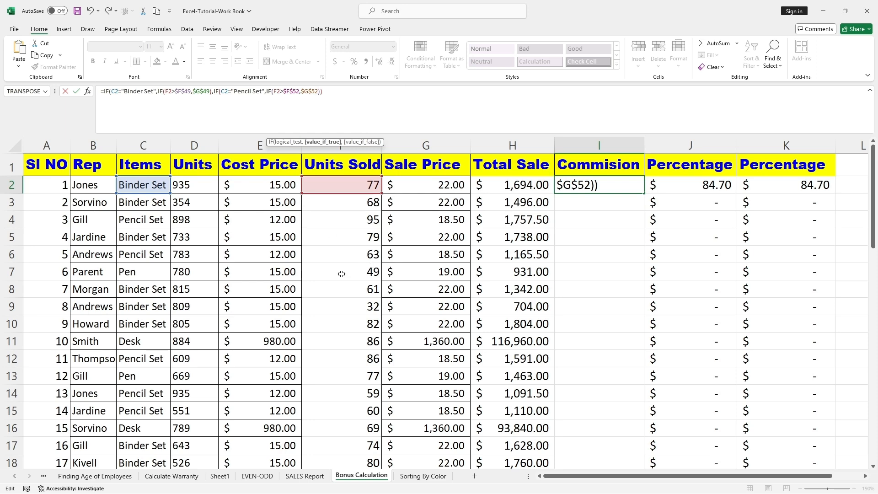
scroll(355, 274, down, 13)
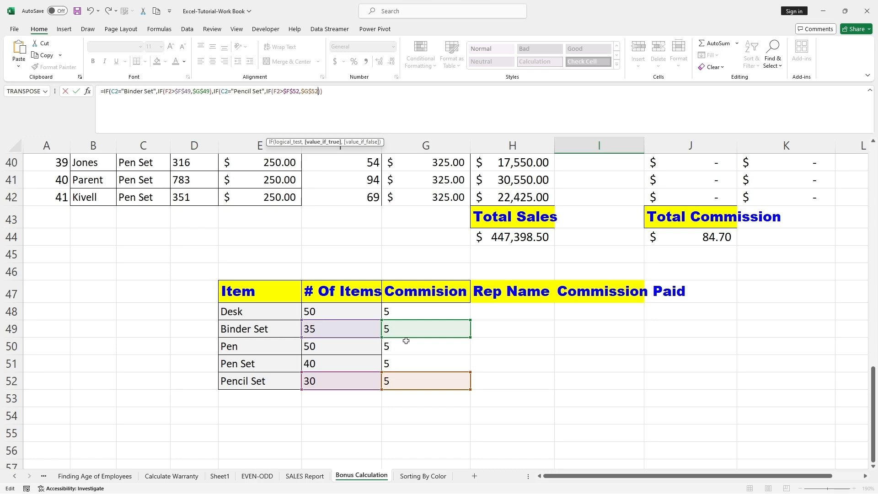
scroll(411, 336, up, 13)
scroll(438, 328, down, 2)
scroll(438, 328, down, 8)
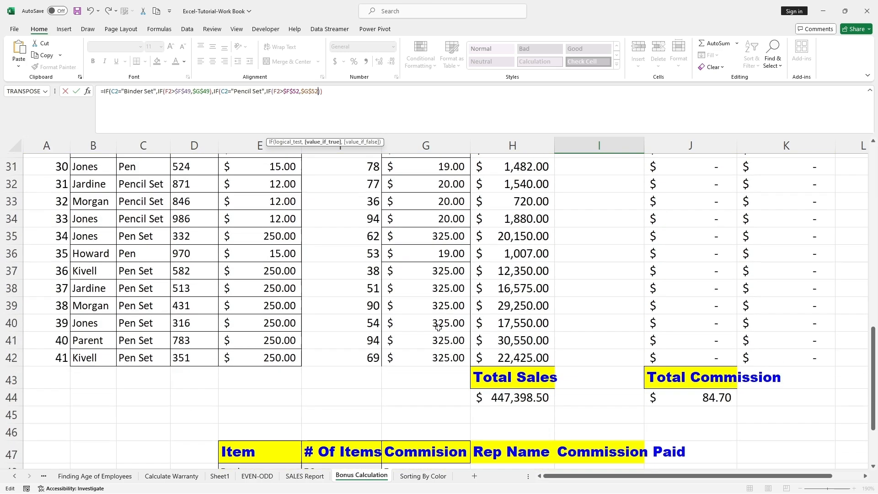
scroll(438, 327, up, 10)
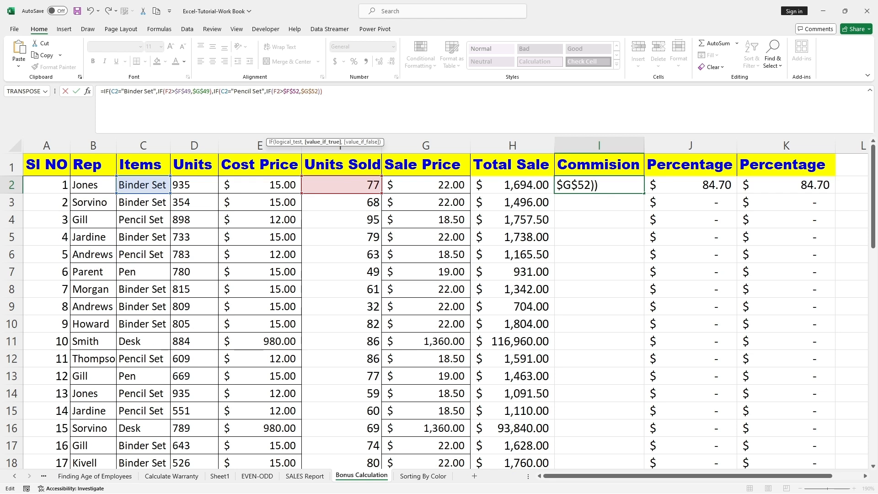
- Enter the extended I2 formula and accept the proposed correction of its missing closing parenthesis
key(Right)
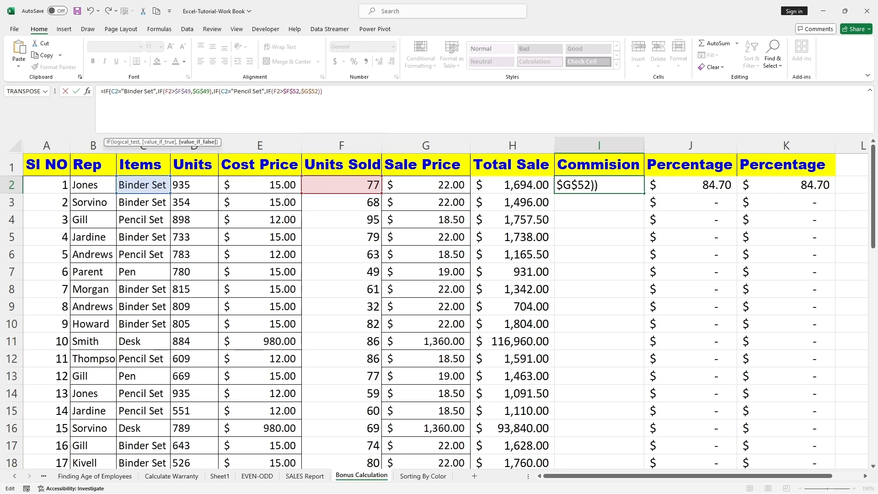
key(Return)
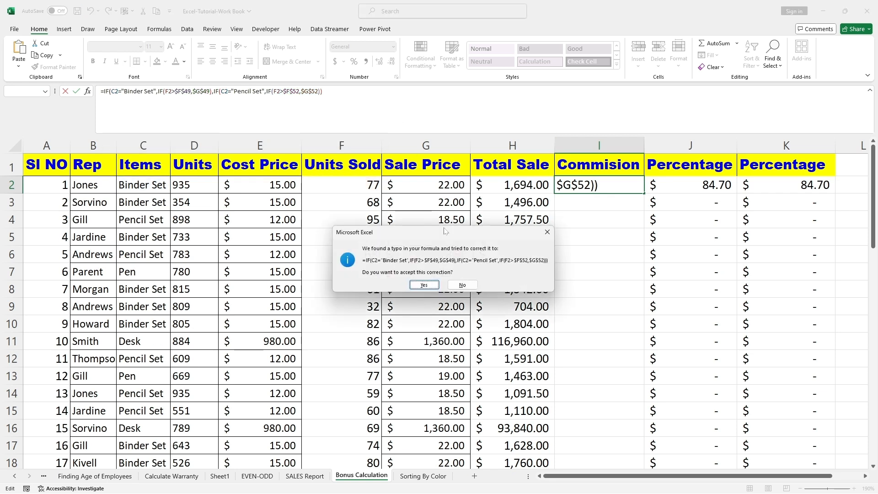
click(424, 284)
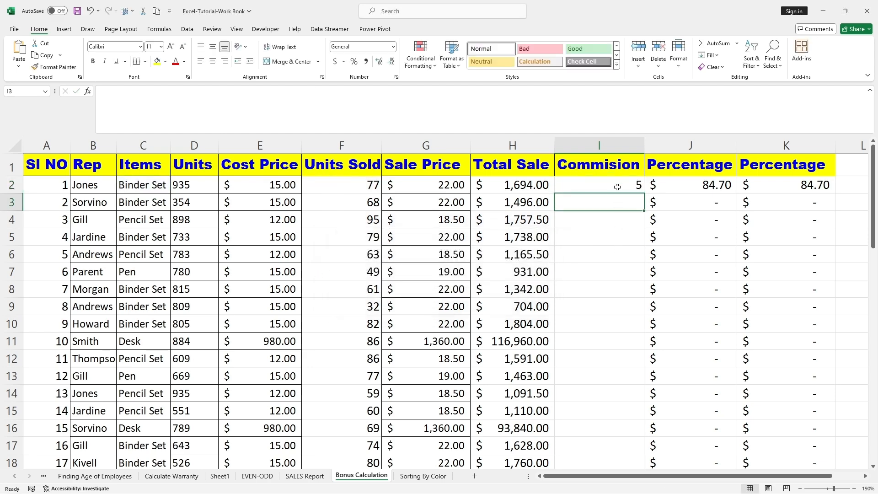
- Fill the I2 commission formula down to I4 and check the formula in the Pencil Set row
click(618, 187)
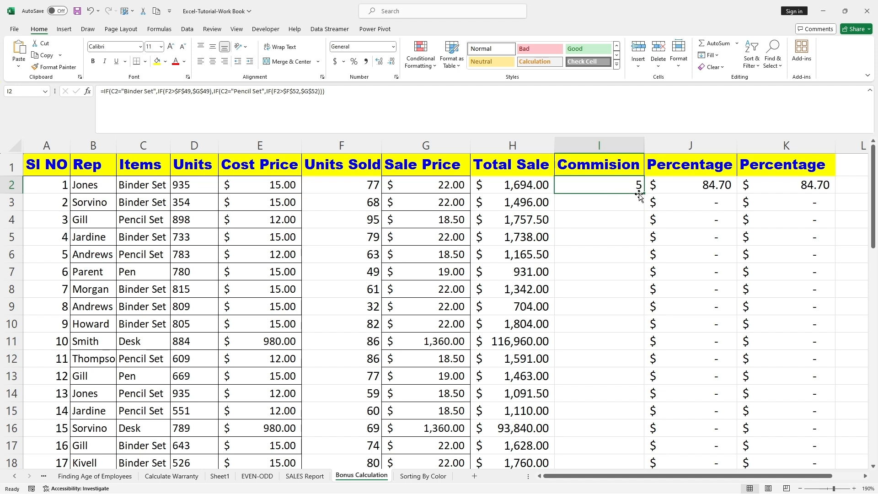
drag(643, 193, 644, 228)
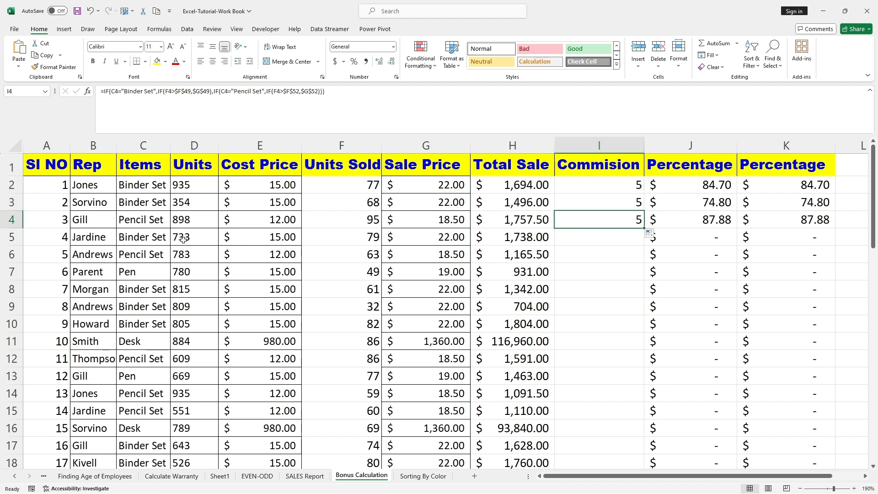
click(141, 218)
click(624, 221)
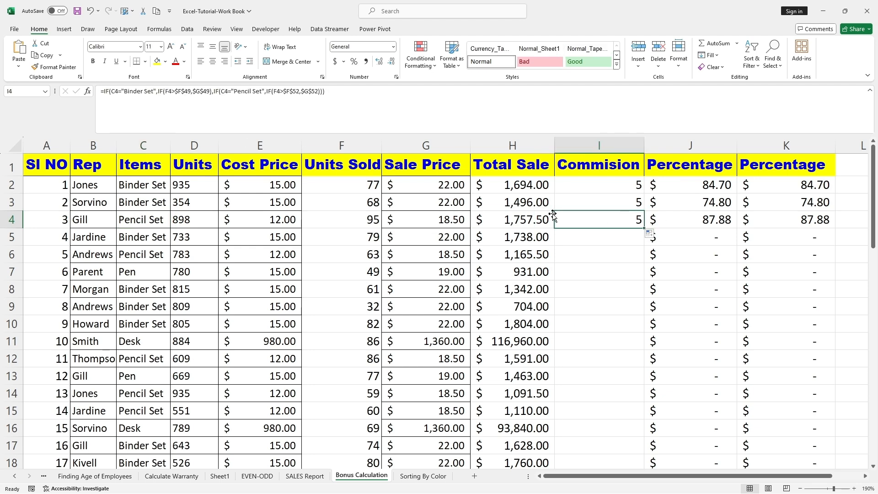
- Set the Pencil Set's minimum number of items to 35 and its commission to 10 in the item criteria table
scroll(432, 254, down, 12)
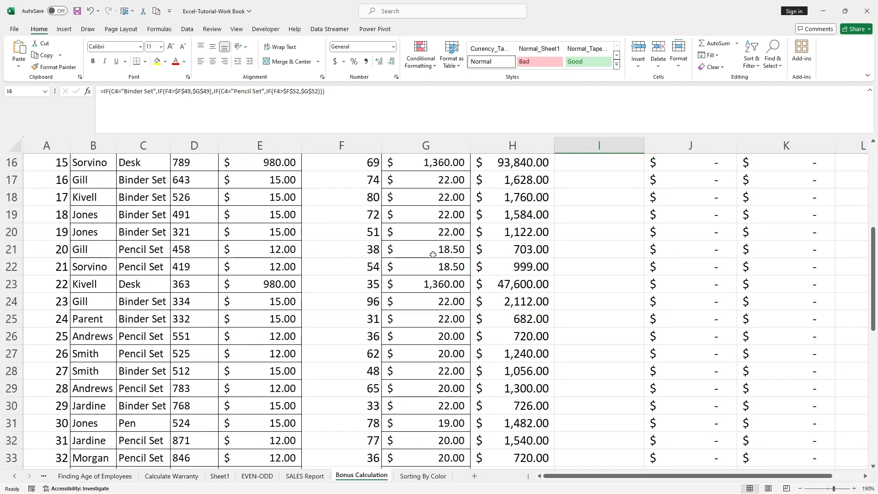
scroll(433, 254, down, 1)
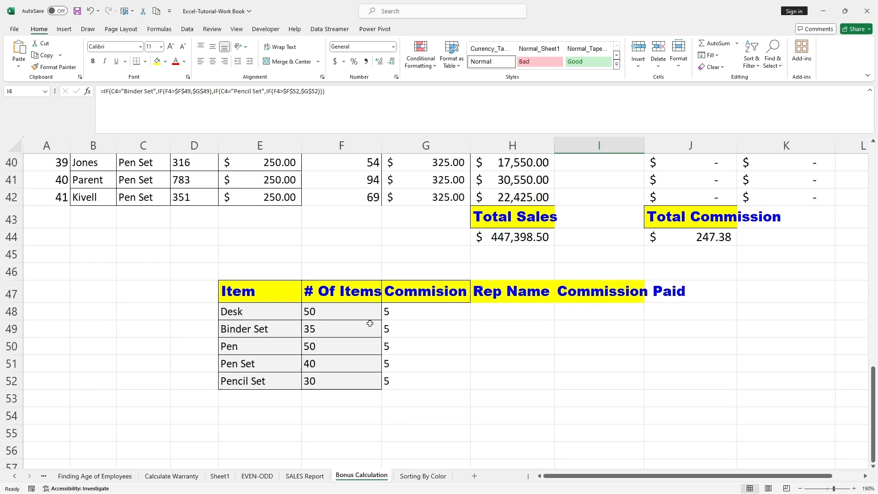
click(327, 380)
text(35)
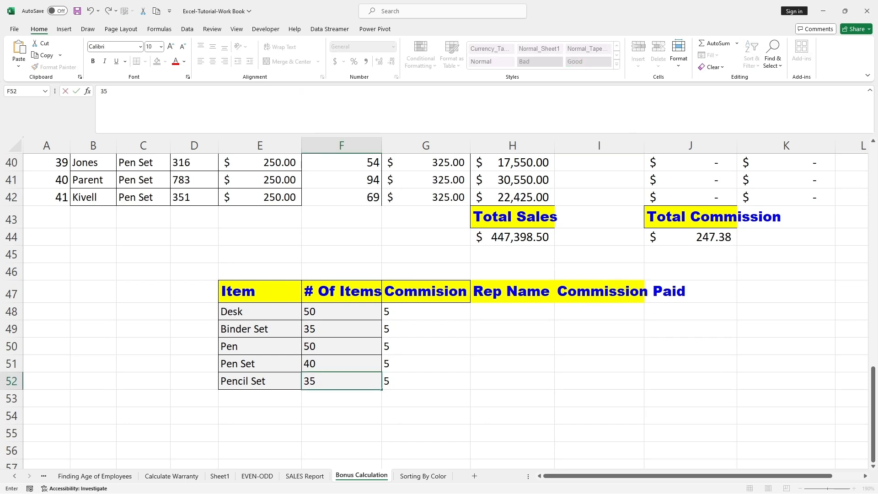
click(407, 381)
text(10)
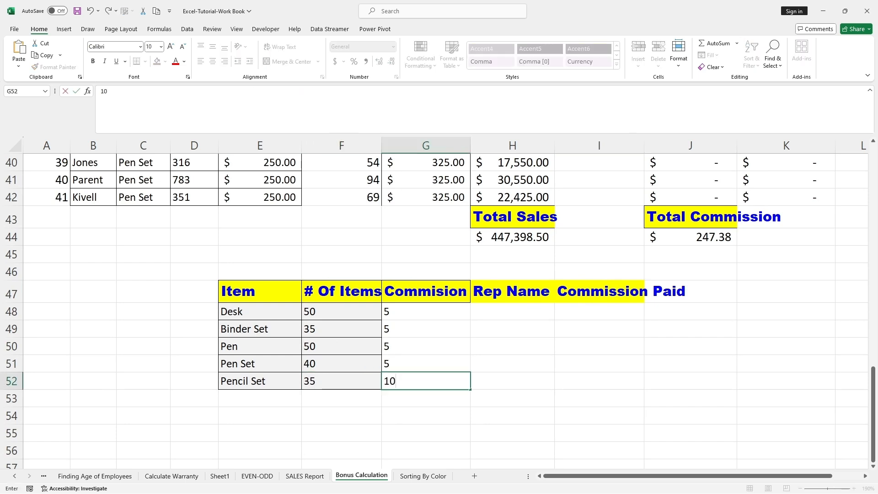
key(Return)
scroll(615, 300, up, 13)
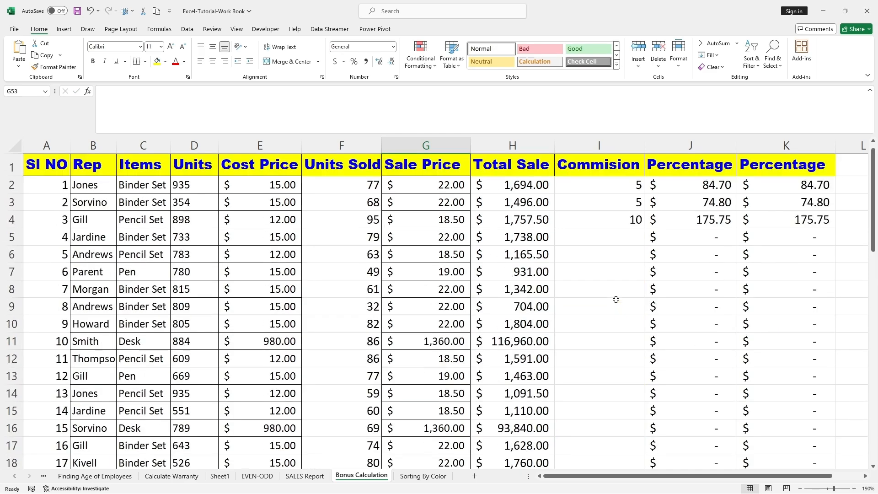
click(626, 220)
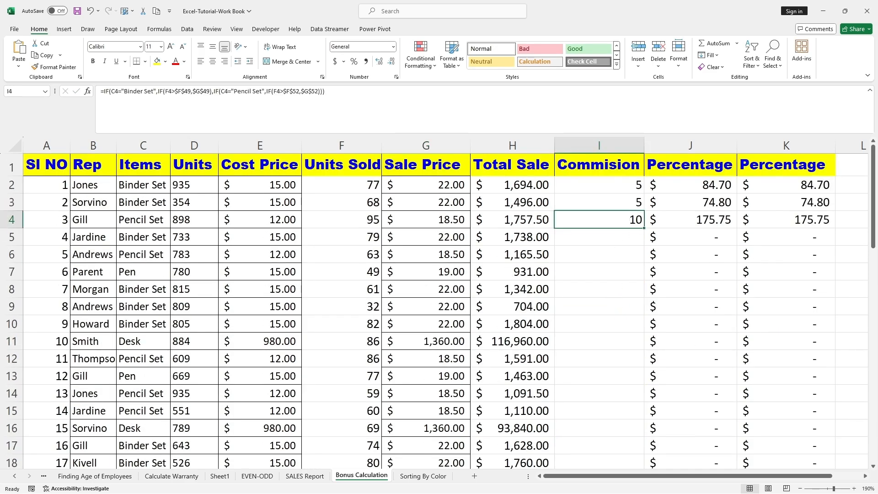
click(194, 129)
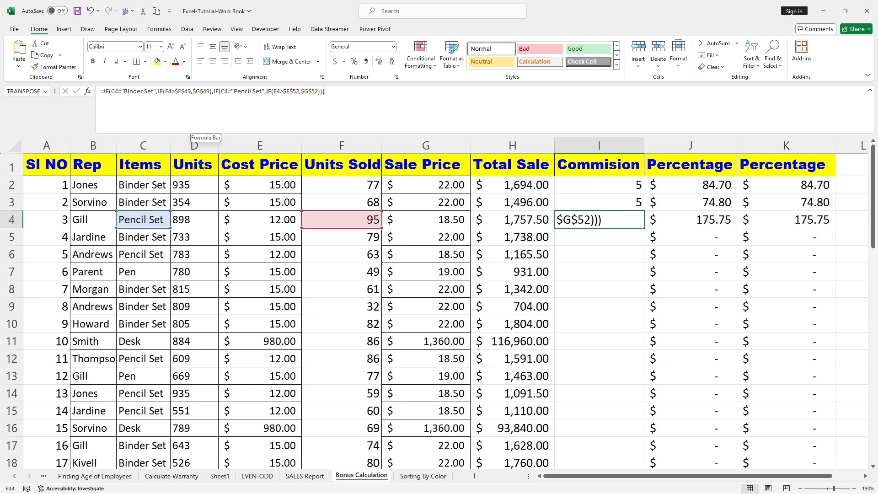
key(BackSpace)
key(BackSpace)
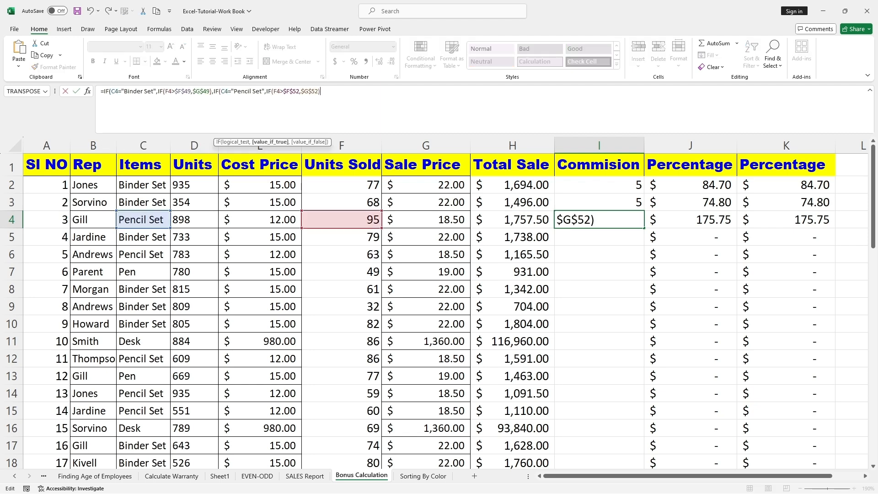
key(Return)
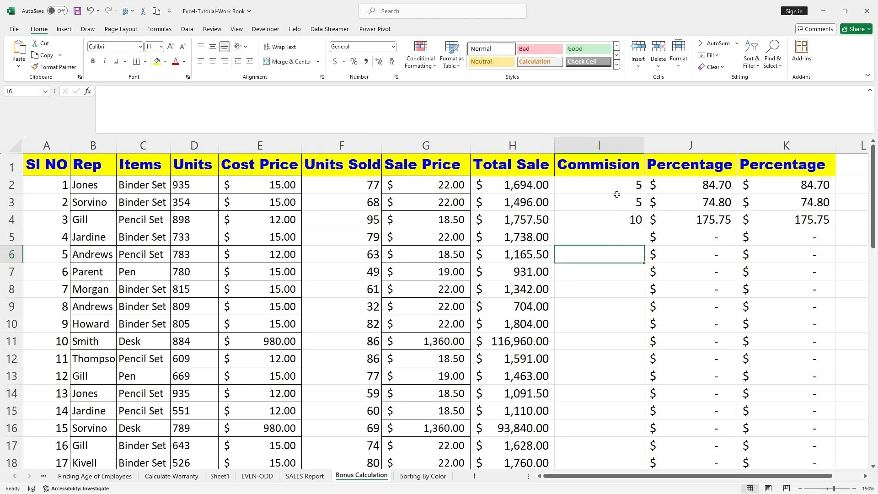
- Remove the I2 formula's outer closing parentheses and append a duplicate of its Pencil Set IF clause after a comma
click(615, 188)
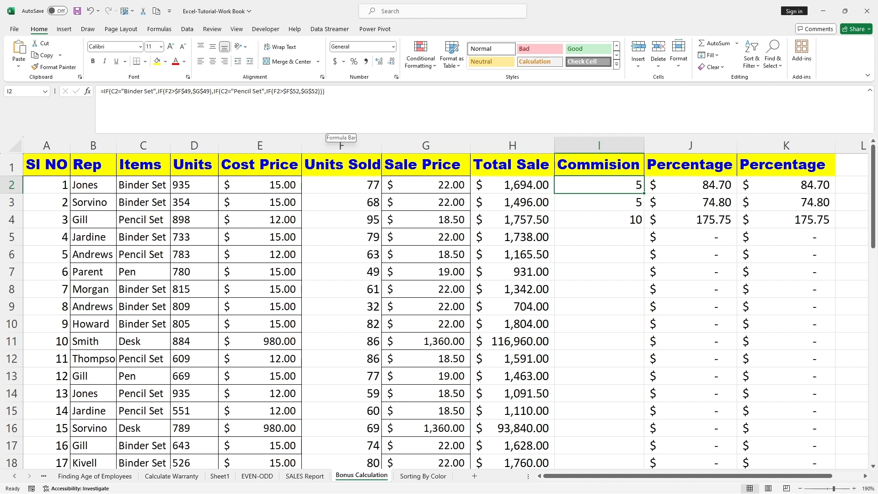
key(F2)
key(BackSpace)
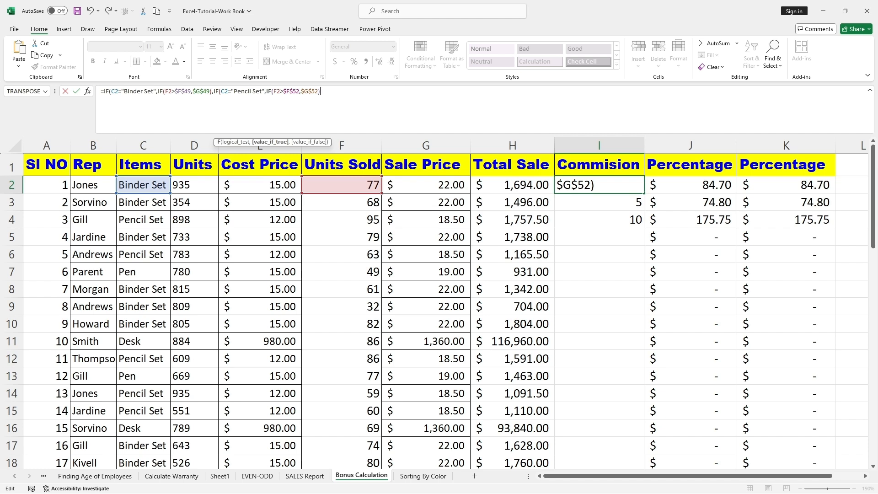
key(BackSpace)
text())
drag(320, 91, 215, 92)
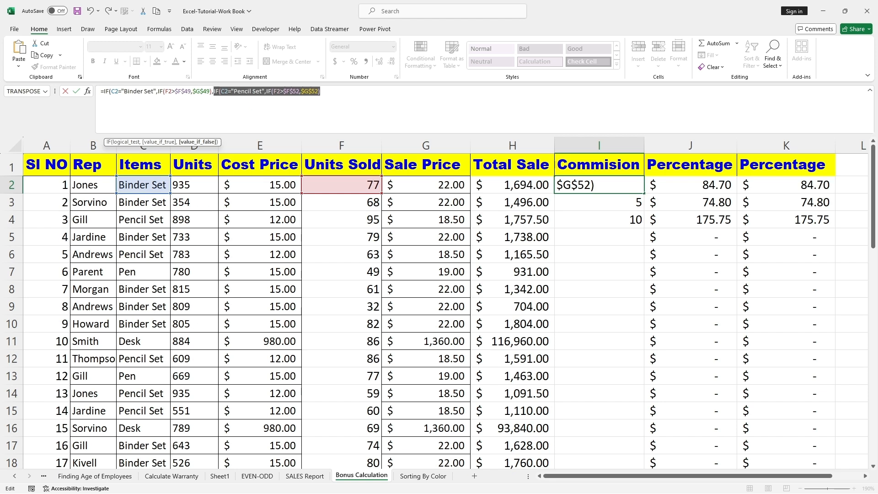
click(320, 91)
text(,)
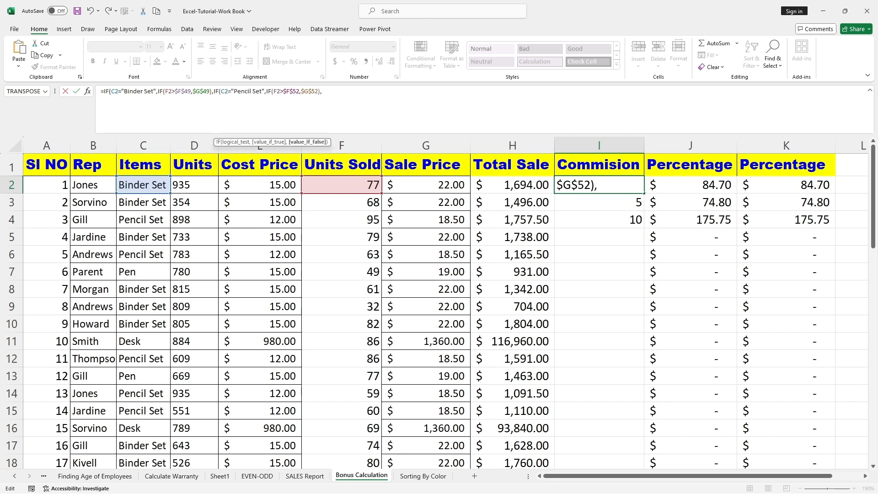
text(IF(C2="Pencil Set",IF(F2>$F$52,$G$52))
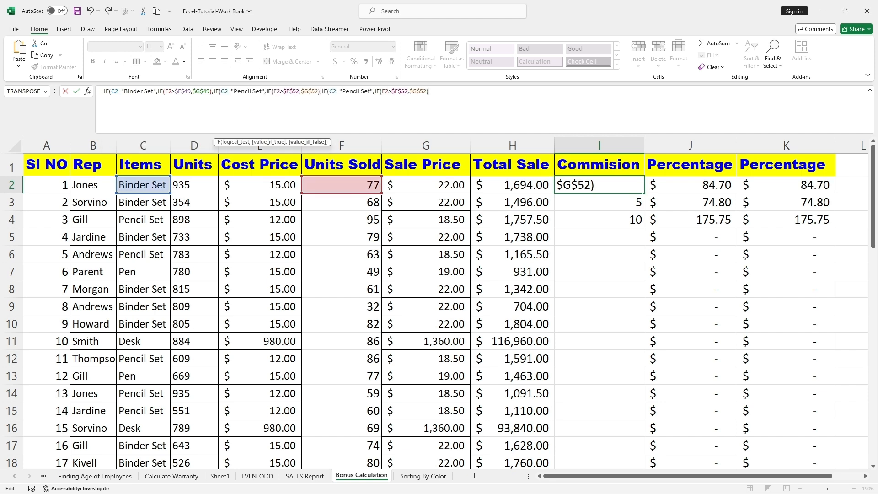
- Change the item name in the duplicated IF clause at the end of the I2 formula to "Desk"
click(369, 92)
key(BackSpace)
key(BackSpace)
key(BackSpace)
key(BackSpace)
key(BackSpace)
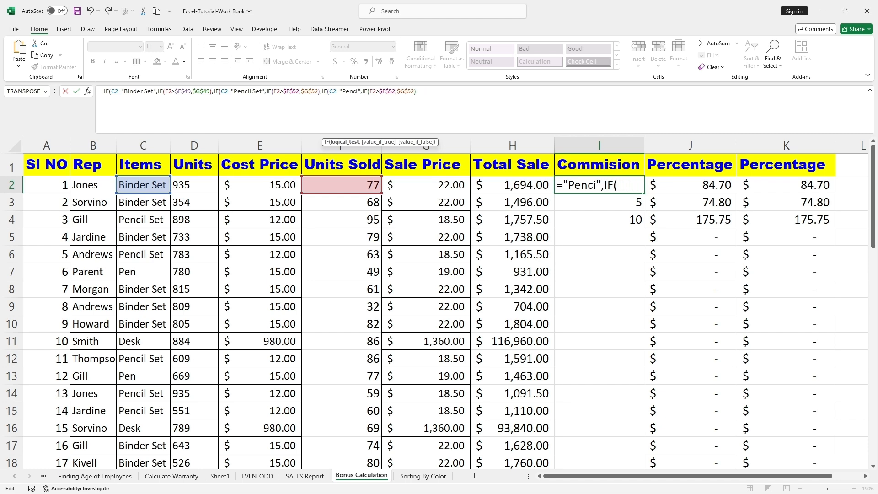
key(BackSpace)
key(BackSpace)
key(BackSpace)
key(BackSpace)
key(BackSpace)
text(Desk)
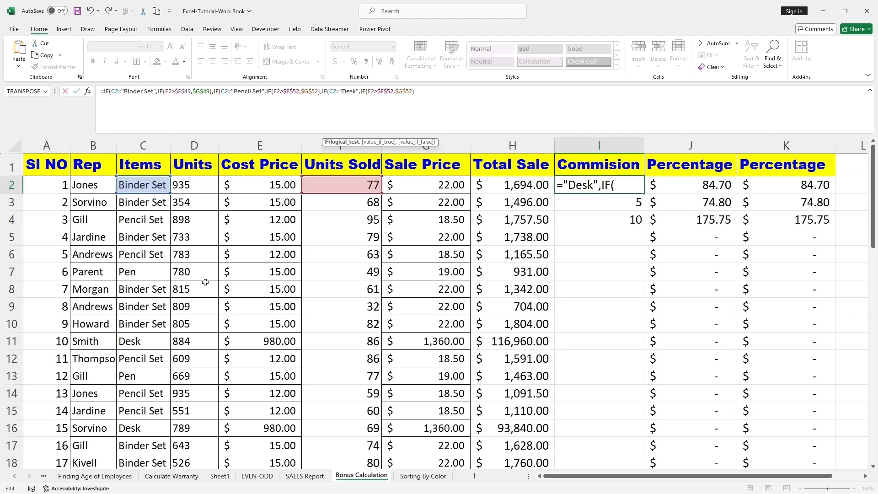
- Look up the Desk row in the criteria table and set the Desk clause's minimum units reference to $F$48
scroll(206, 282, down, 10)
scroll(205, 282, down, 3)
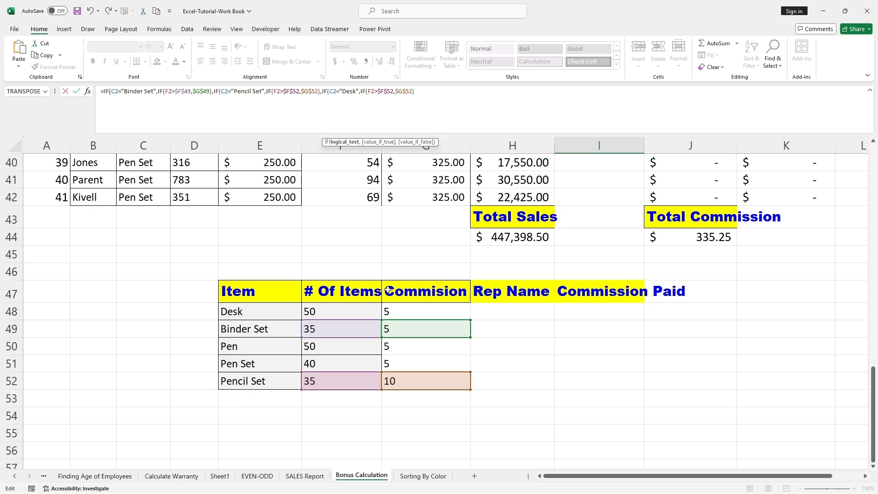
scroll(371, 239, up, 6)
scroll(372, 239, up, 7)
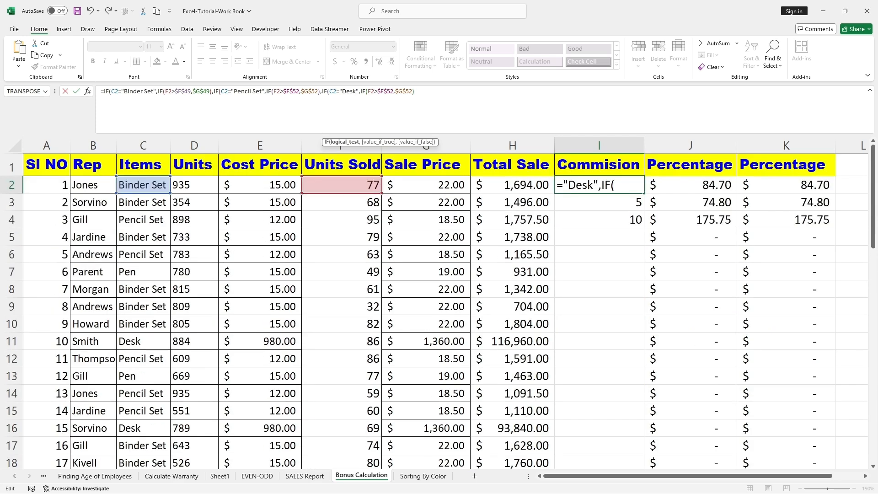
click(393, 91)
key(BackSpace)
key(BackSpace)
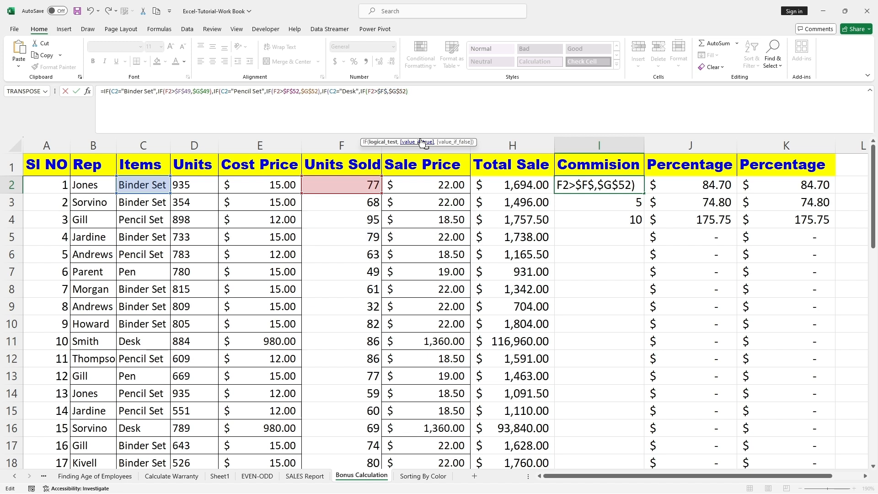
text(48)
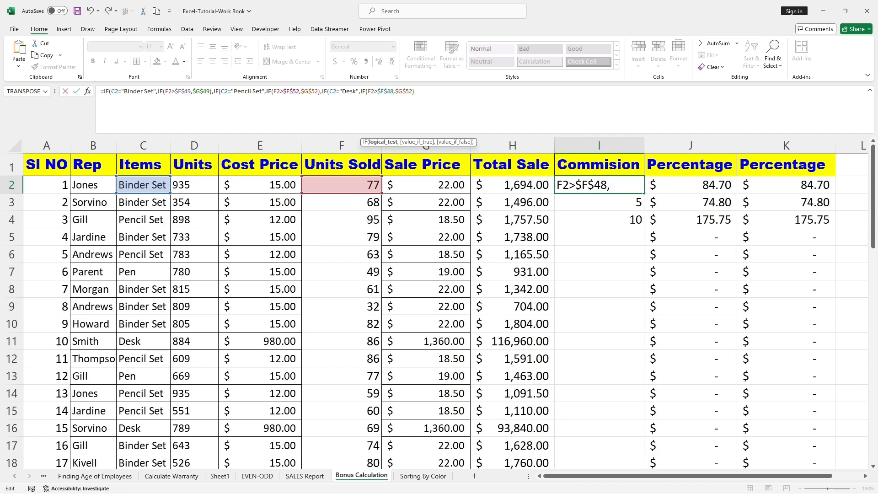
- Set the value returned by the Desk clause to the commission in $G$48
click(412, 91)
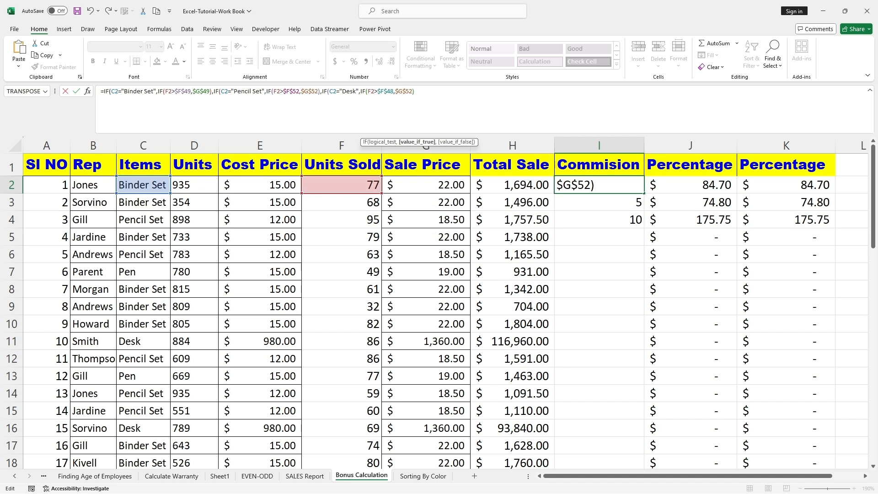
key(BackSpace)
key(BackSpace)
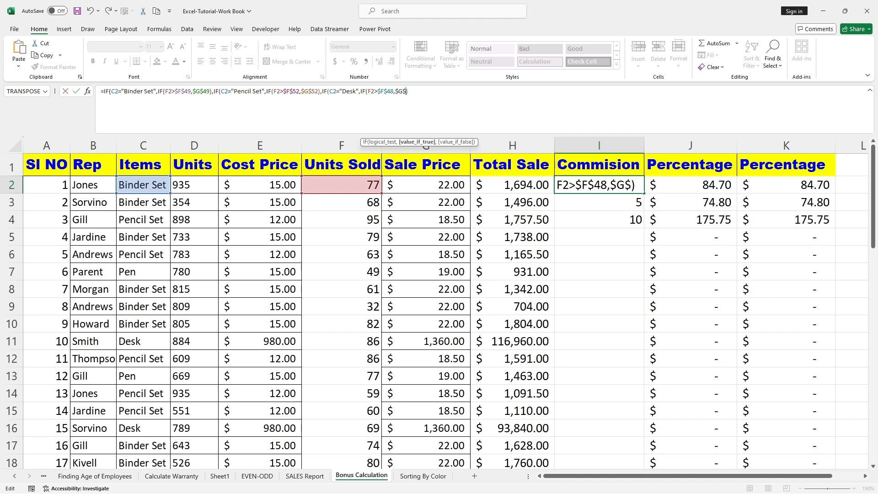
text(48)
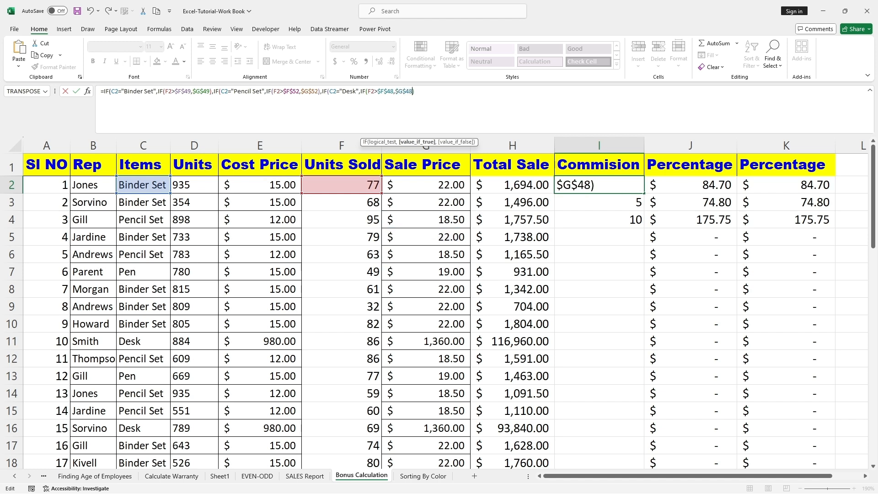
key(Right)
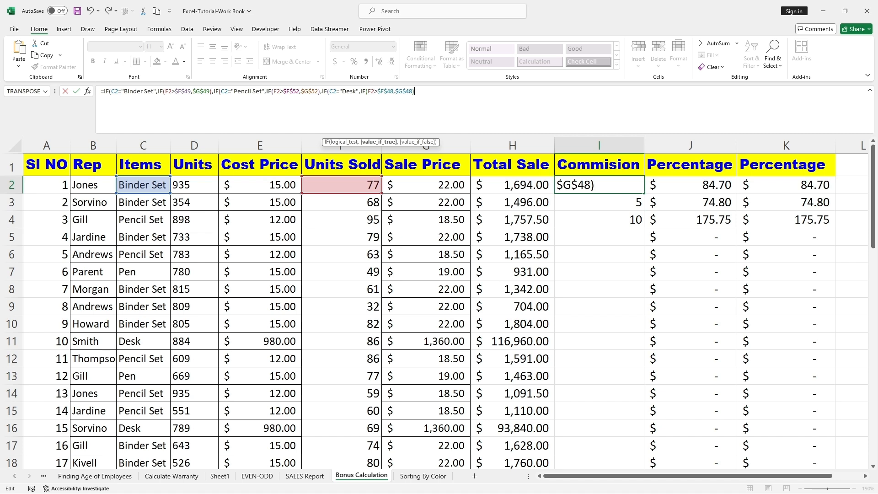
- Append a comma and another copy of the Pencil Set IF clause after the Desk clause in the I2 formula
drag(415, 90, 322, 91)
key(Right)
text(,)
text(IF(C2="Pencil Set",IF(F2>$F$52,$G$52))
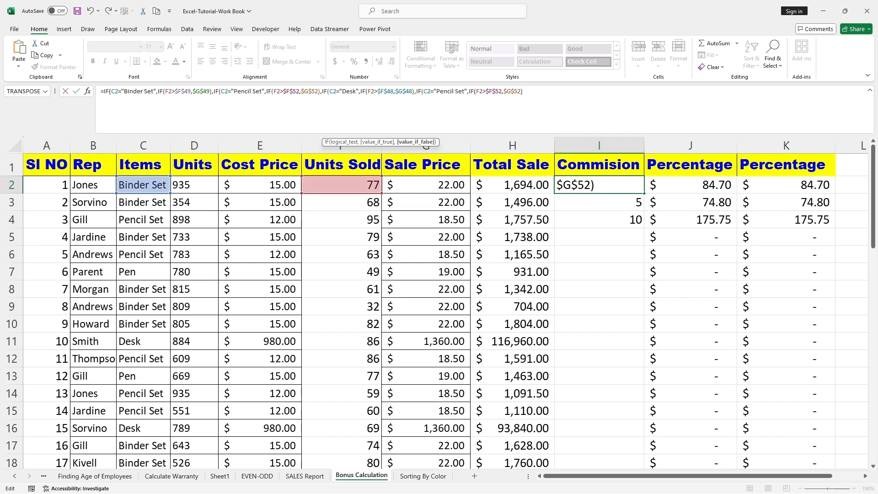
- Check the remaining items in the criteria table and change the item name in the last IF clause to "Pen"
click(463, 91)
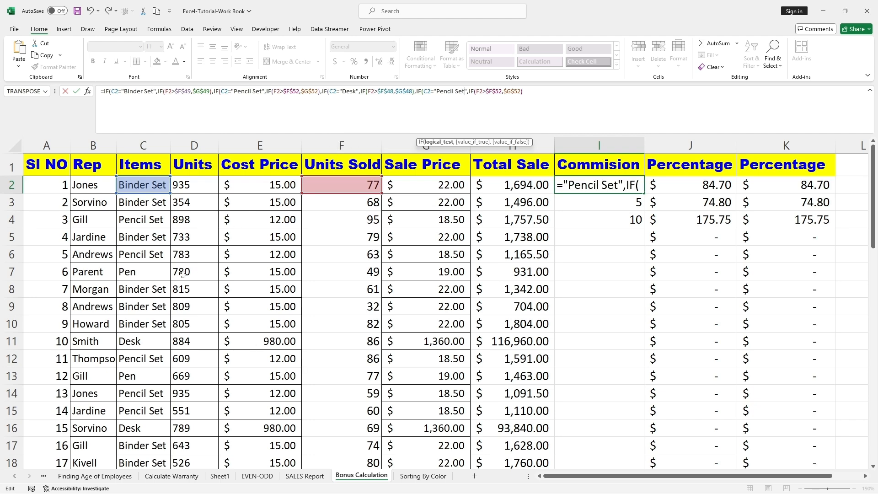
scroll(303, 291, down, 9)
scroll(303, 291, down, 4)
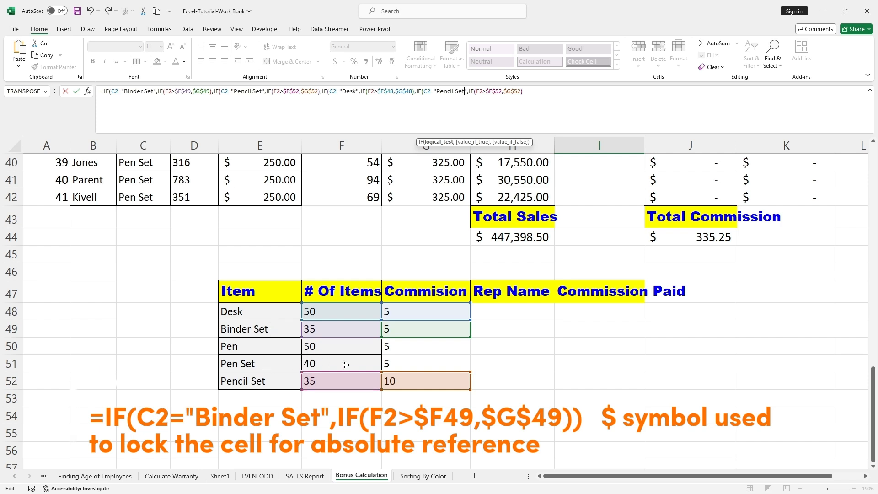
scroll(346, 364, up, 4)
scroll(346, 364, up, 9)
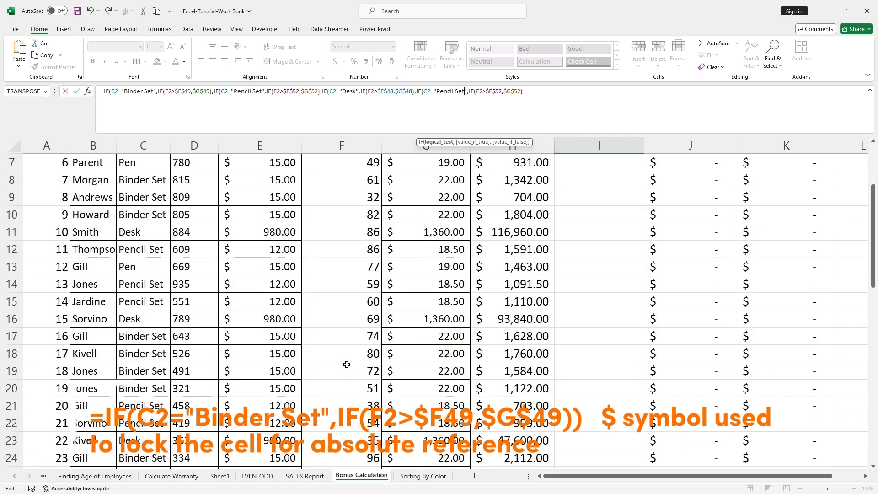
key(BackSpace)
key(BackSpace)
key(BackSpace)
key(BackSpace)
key(BackSpace)
key(BackSpace)
key(BackSpace)
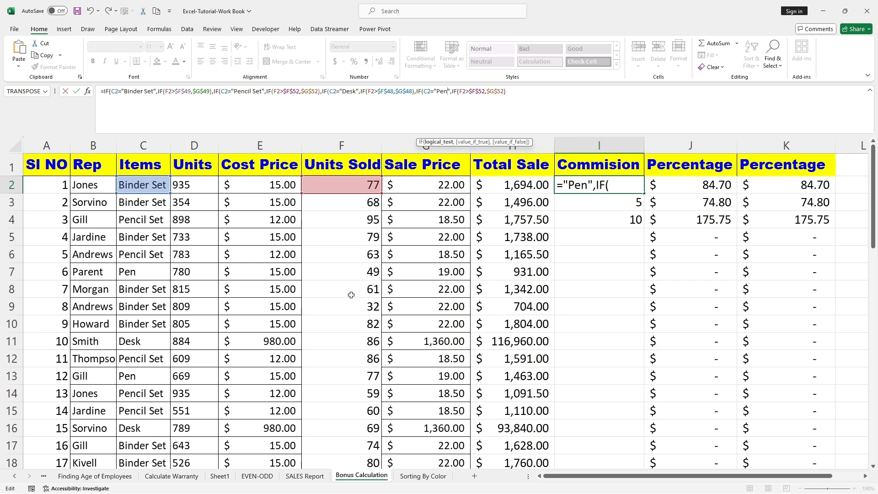
- Set the Pen clause to compare units sold with $F$50 and return the commission in $G$50
scroll(349, 294, down, 15)
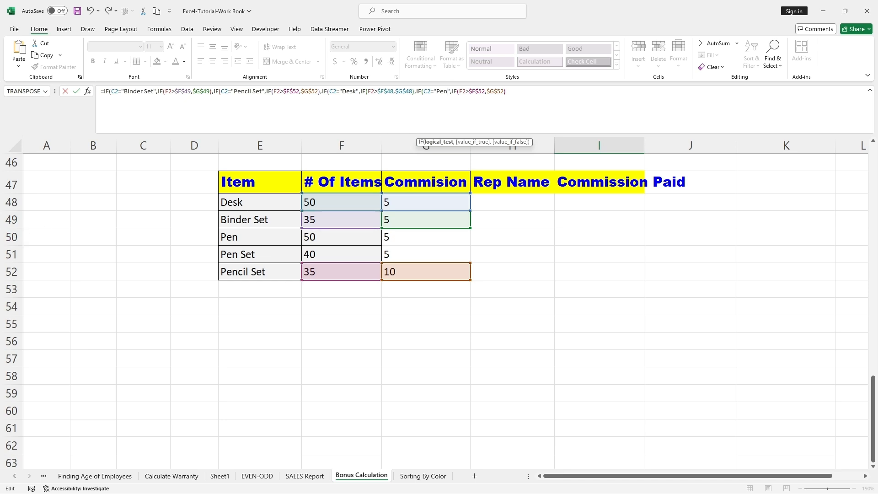
click(485, 91)
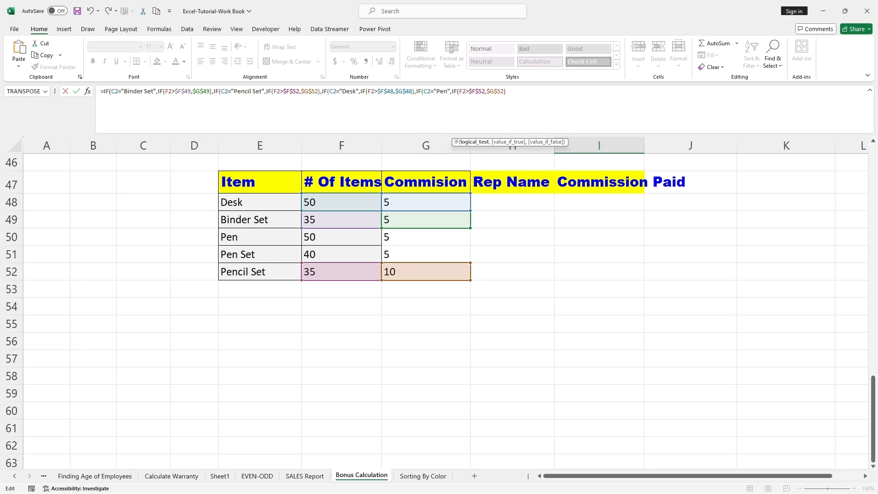
key(BackSpace)
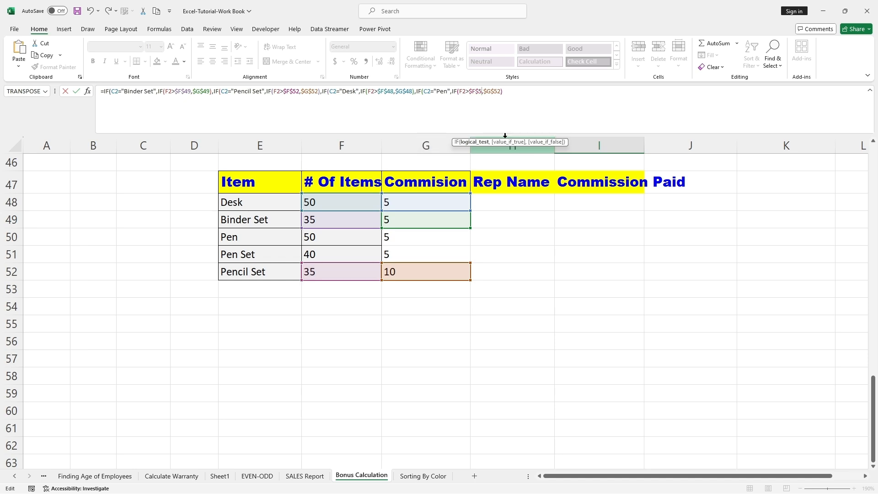
text(0)
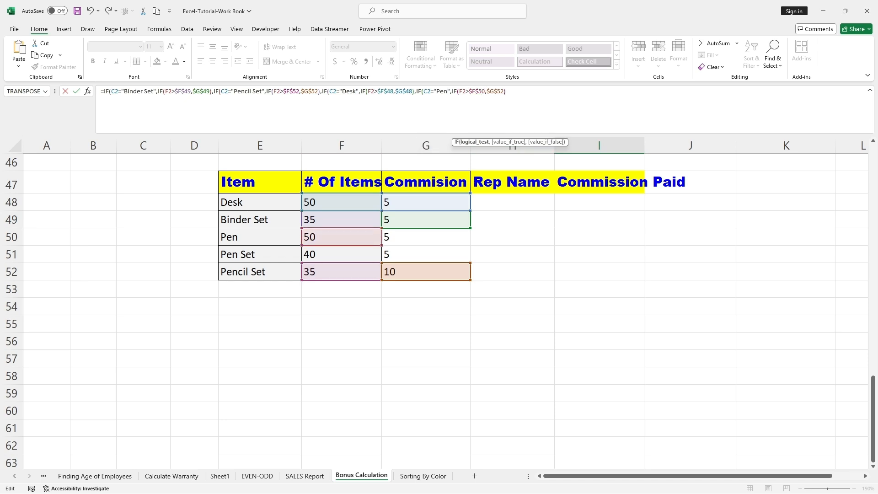
click(503, 91)
key(BackSpace)
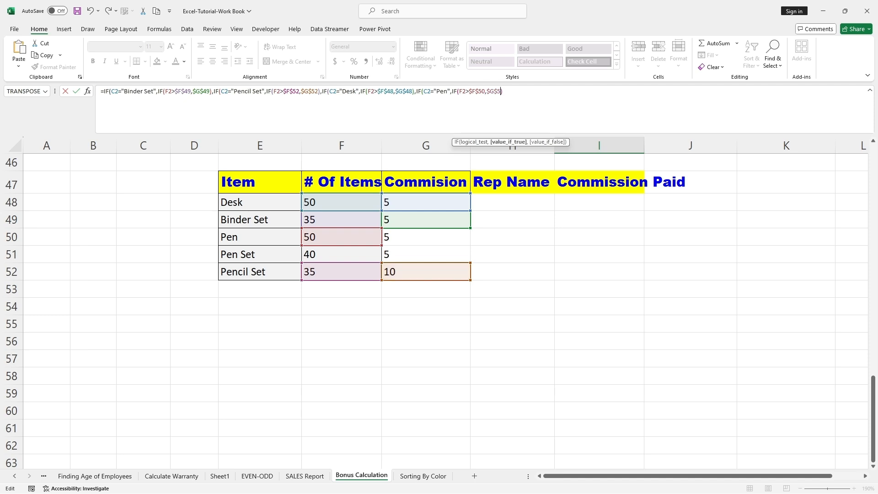
text(0)
key(Right)
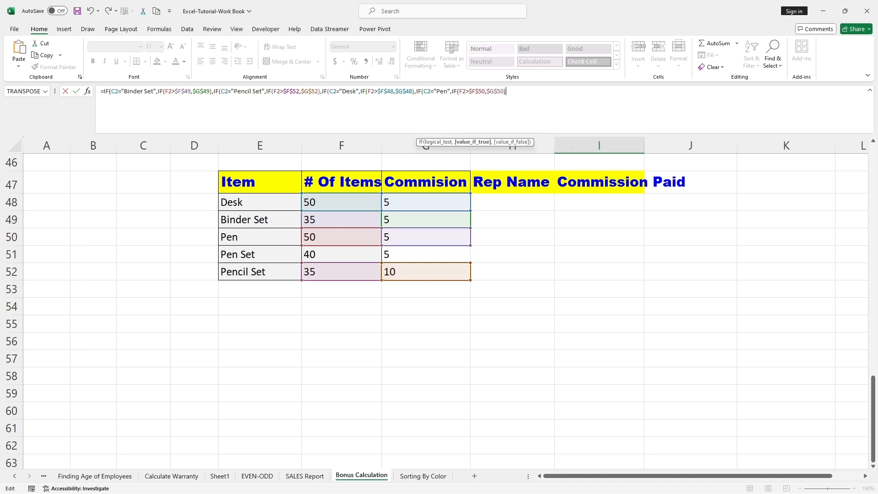
- Append a copy of the Pencil Set IF clause after the Pen clause in the I2 formula and change its item name to "Pen Set"
text(,)
text(IF(C2="Pencil Set",IF(F2>$F$52,$G$52))
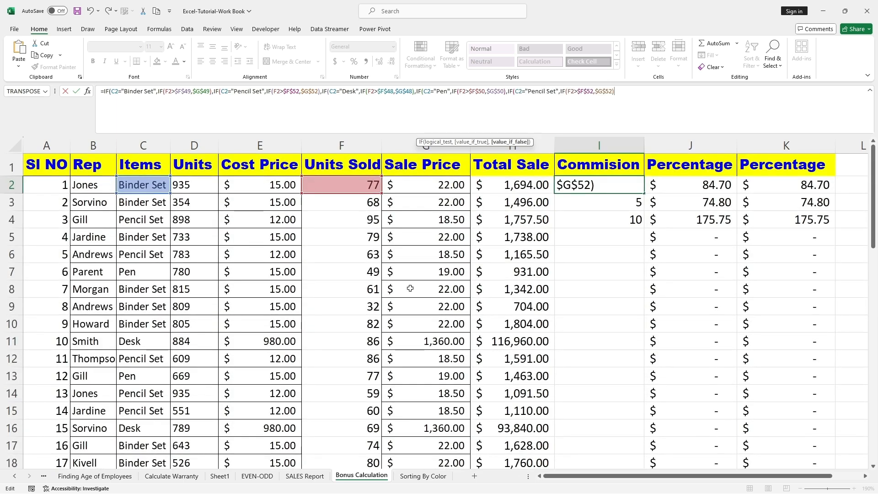
scroll(404, 293, down, 14)
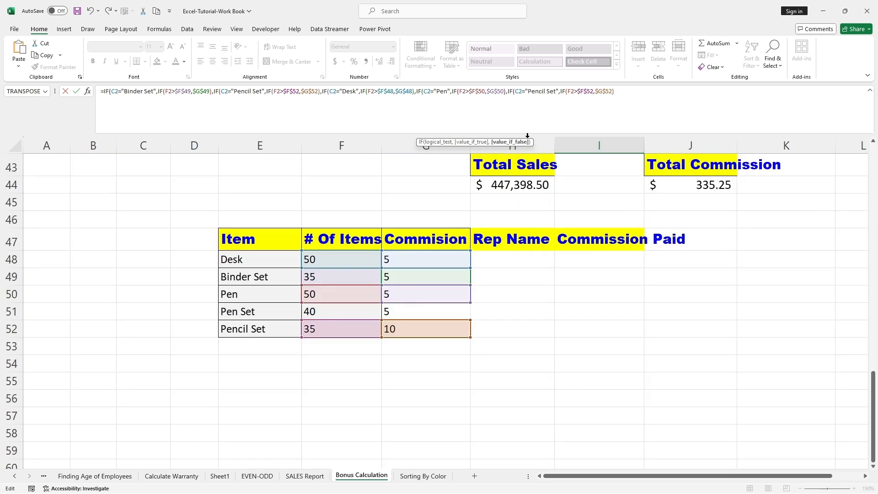
click(547, 91)
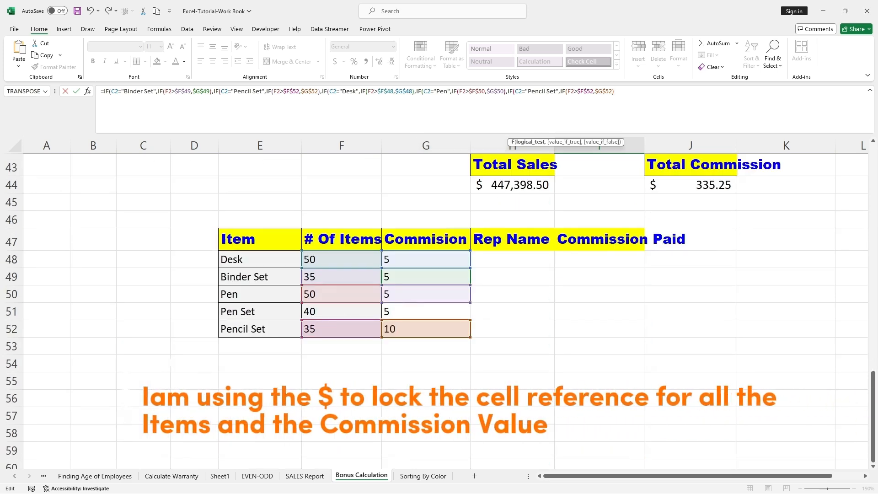
key(BackSpace)
key(BackSpace)
key(BackSpace)
key(BackSpace)
key(BackSpace)
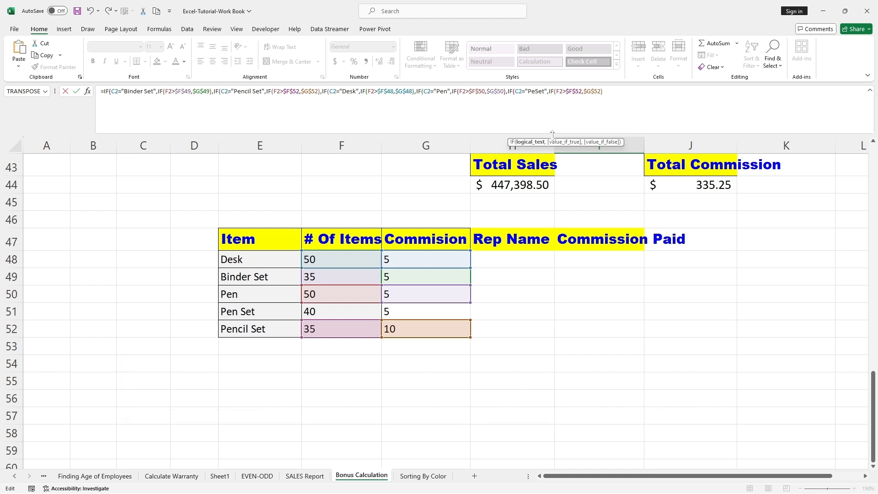
text(n)
- Set the Pen Set clause to compare units sold with $F$51 and return the commission in $G$51
click(587, 92)
key(BackSpace)
text(1)
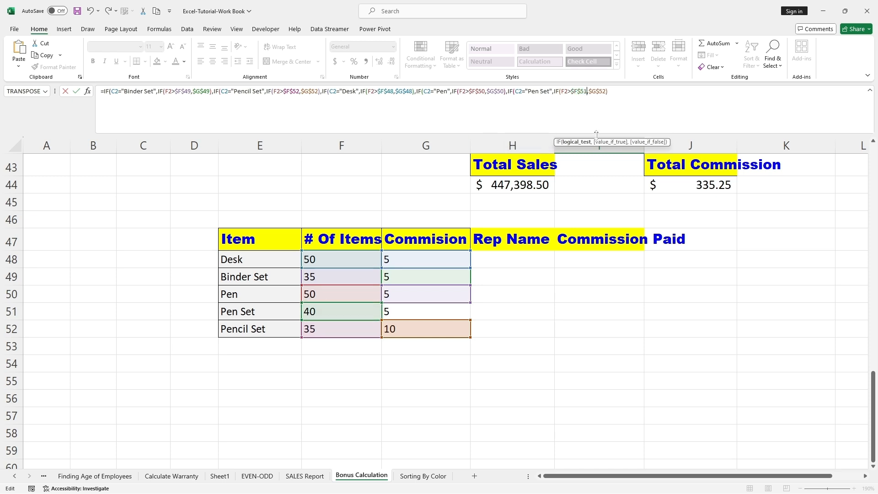
click(606, 91)
key(BackSpace)
text(1)
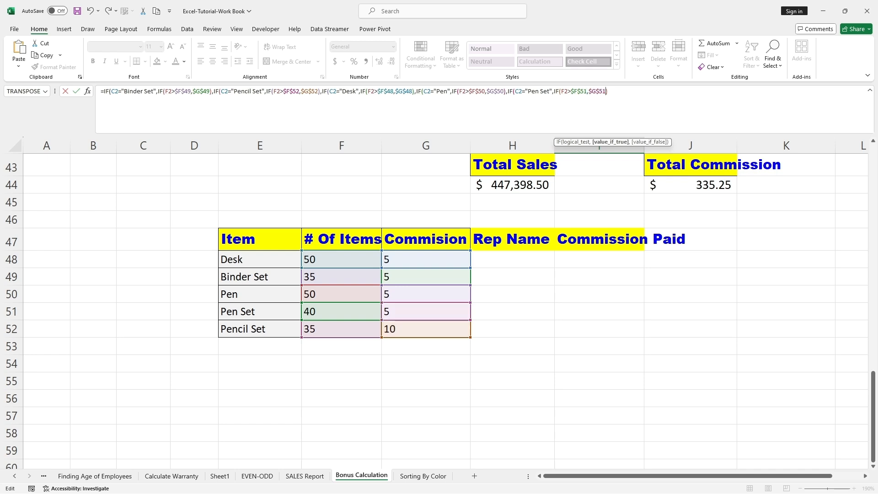
- Commit the nested IF formula in I2, accepting the suggested correction of its closing parentheses
key(Right)
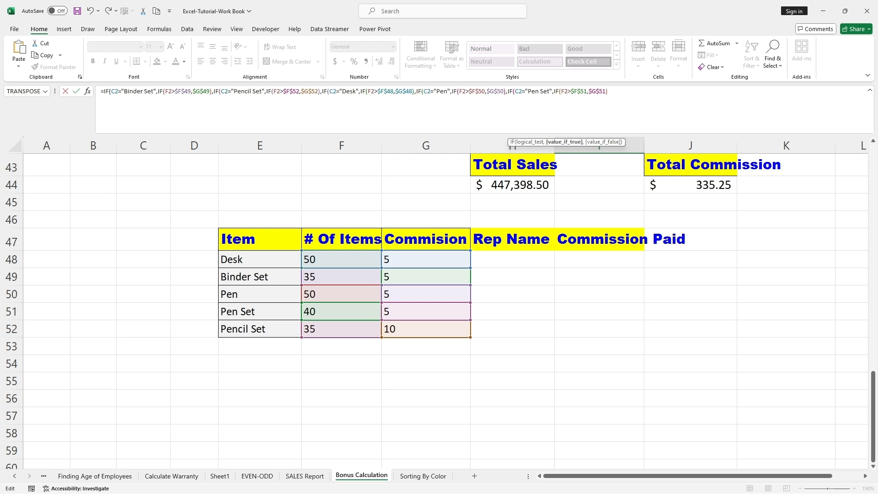
key(Return)
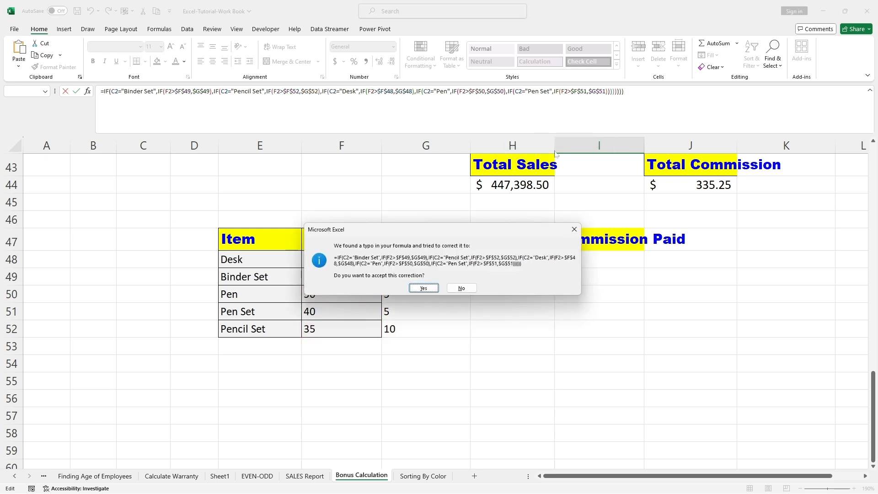
click(416, 289)
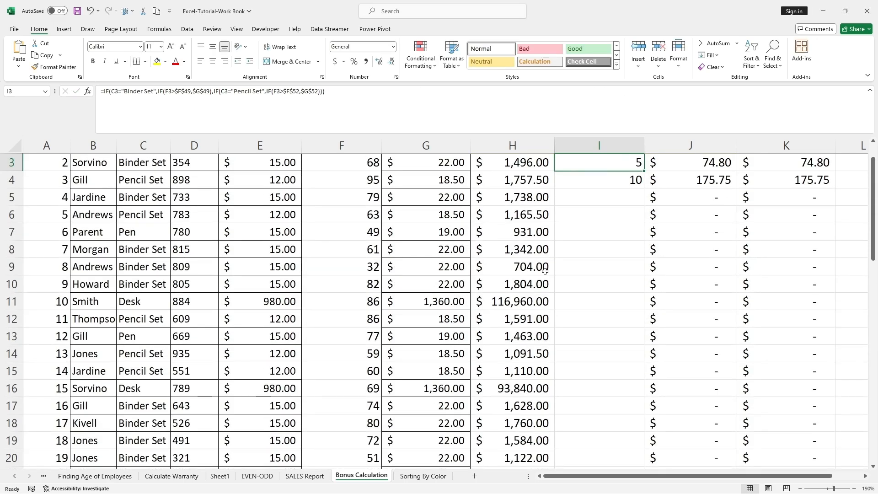
scroll(545, 271, up, 1)
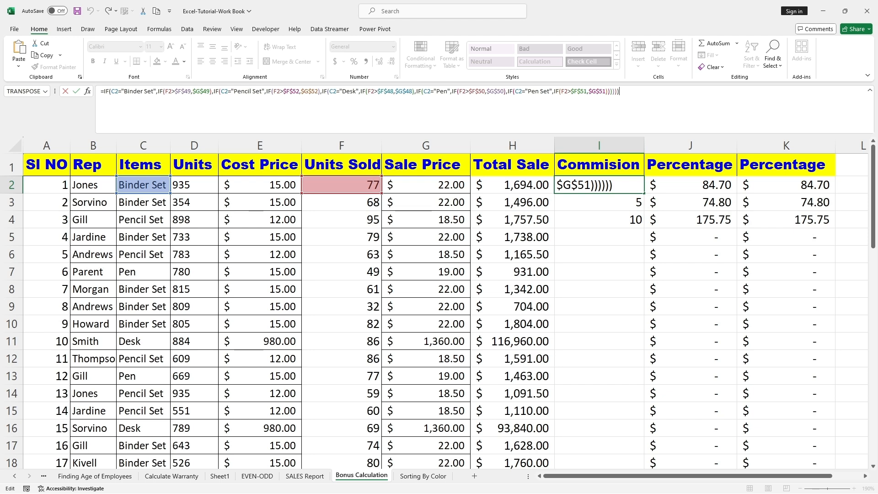
key(Return)
- Fill the I2 commission formula down the Commision column to I42
click(620, 184)
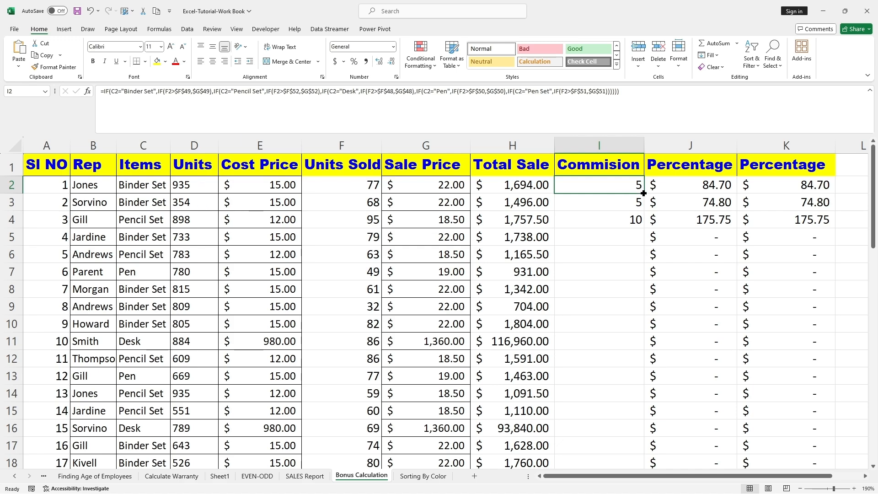
drag(643, 193, 642, 397)
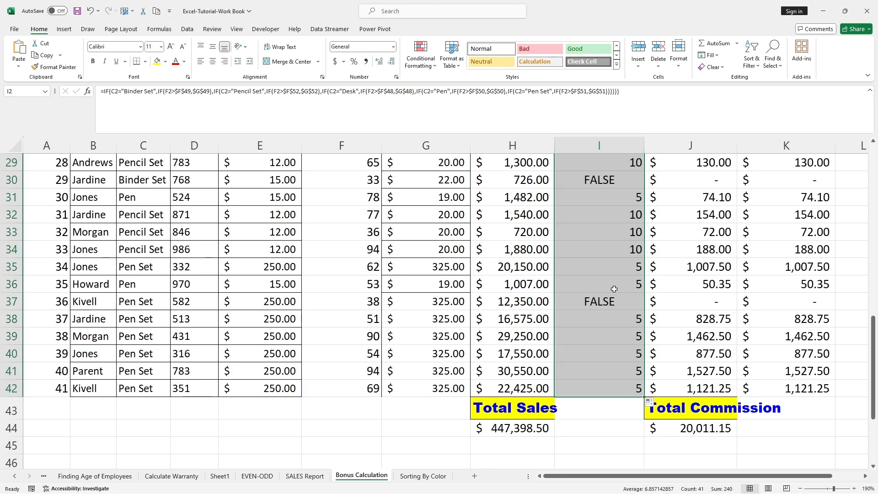
scroll(614, 289, up, 10)
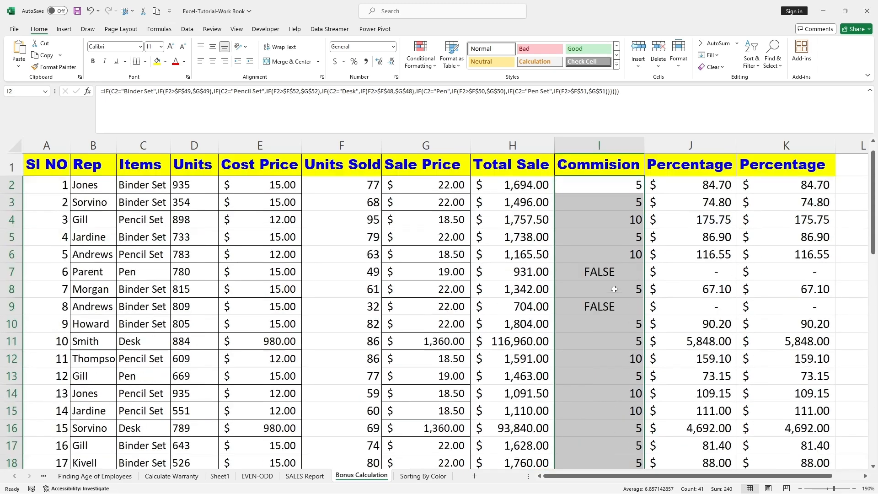
scroll(614, 287, down, 7)
scroll(614, 286, down, 5)
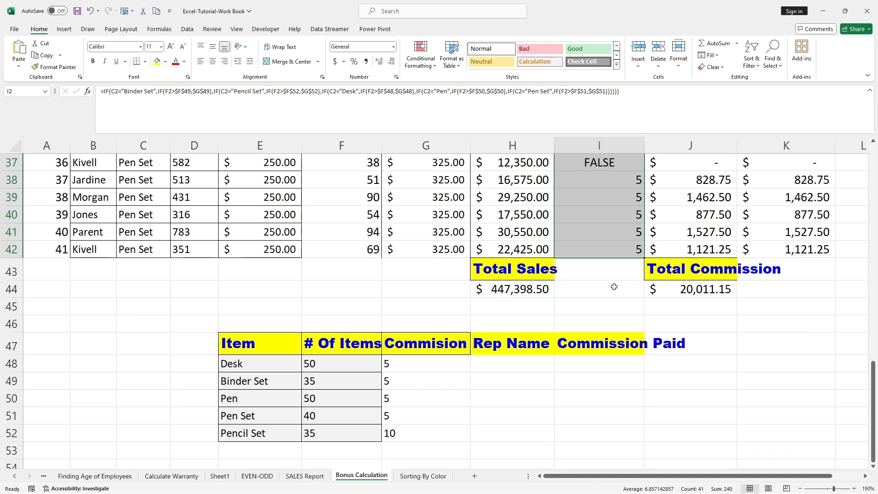
- Inspect the commission result in I37 and compare the units sold in F37 with the Pen Set minimum in F51
scroll(613, 287, up, 3)
click(595, 319)
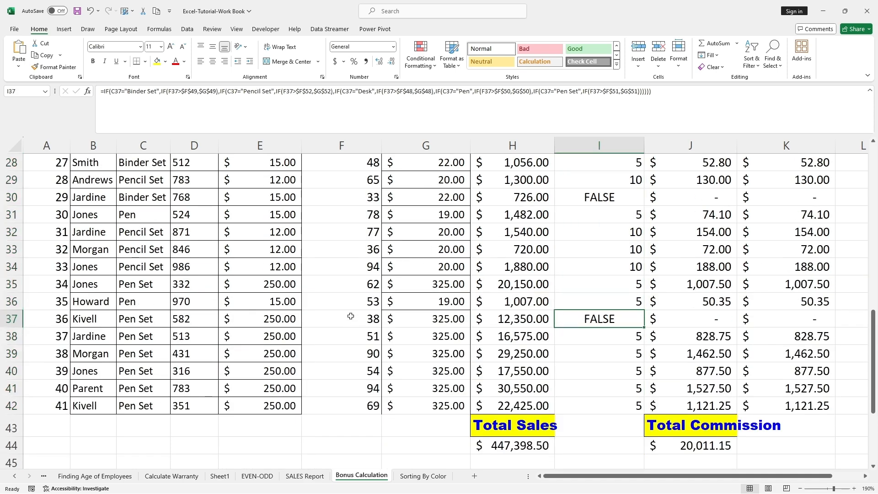
click(351, 316)
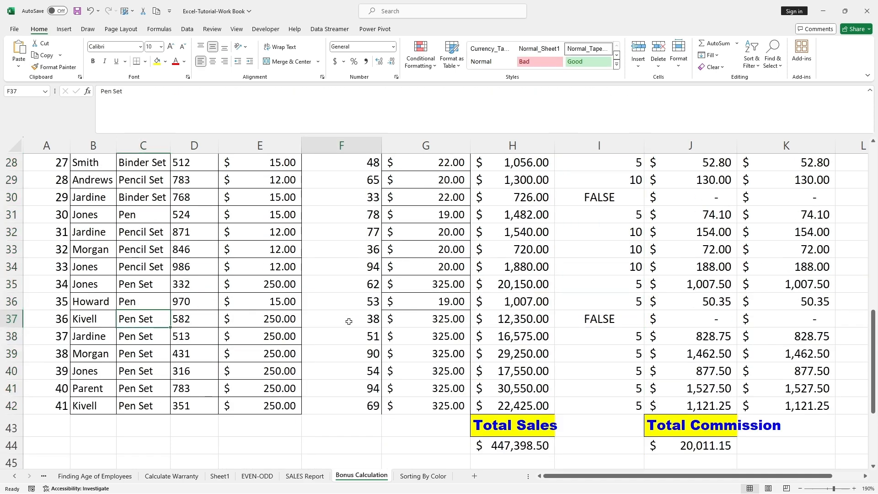
scroll(428, 345, down, 6)
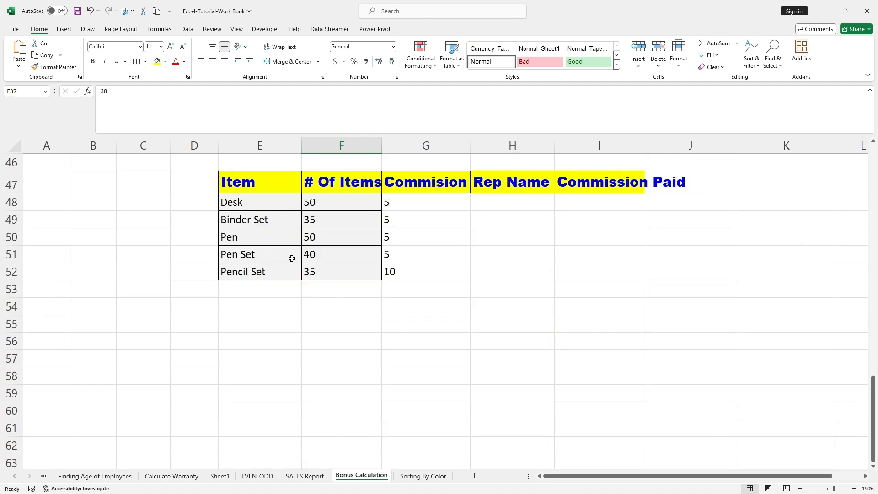
click(324, 257)
scroll(380, 277, up, 6)
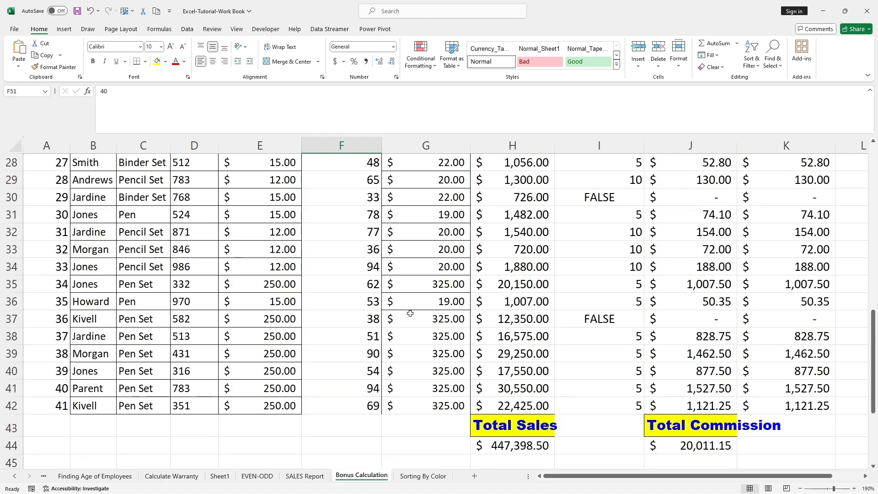
click(366, 322)
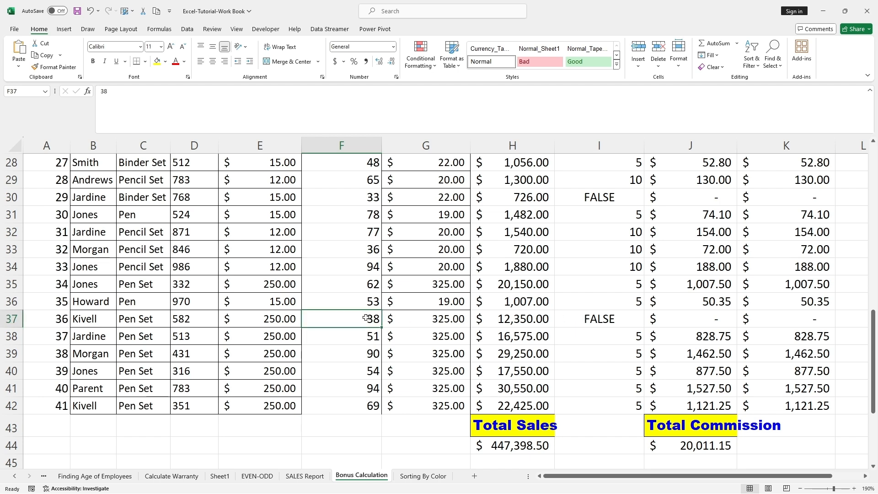
- Compare the Binder Set units sold in F30 with the Binder Set minimum in the criteria table
scroll(361, 318, up, 2)
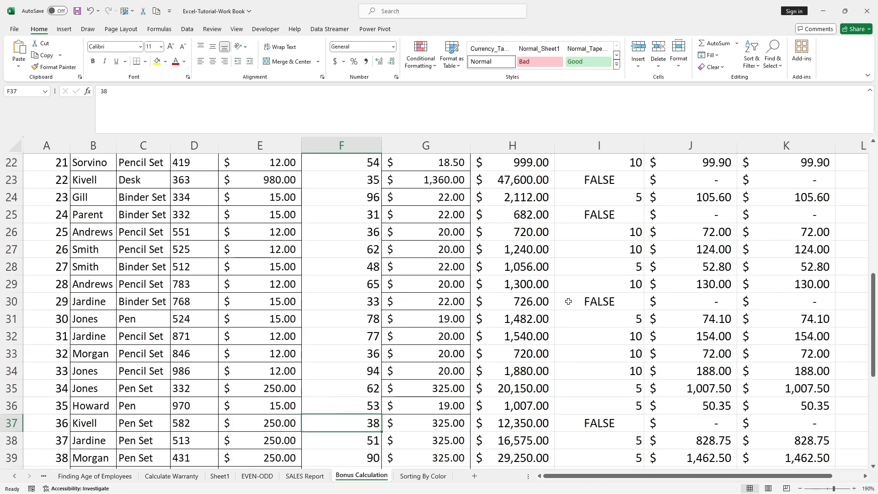
click(327, 301)
key(Left)
key(Left)
key(Left)
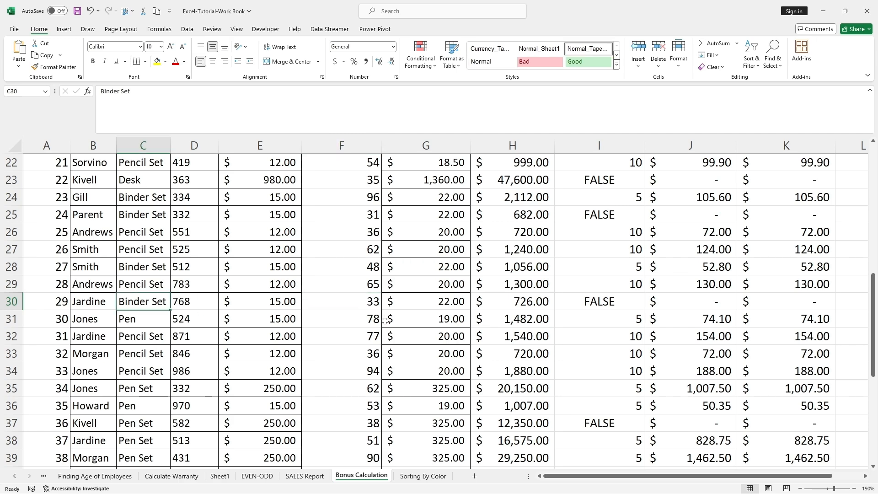
scroll(394, 329, down, 8)
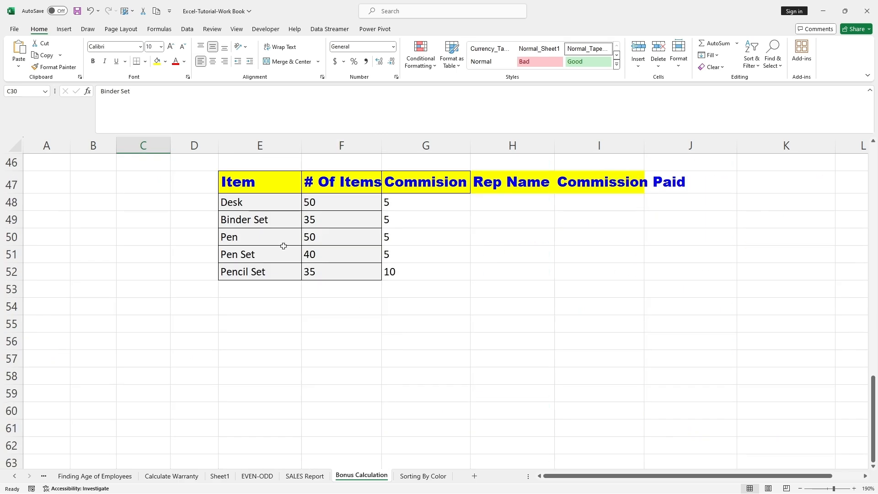
scroll(327, 219, up, 7)
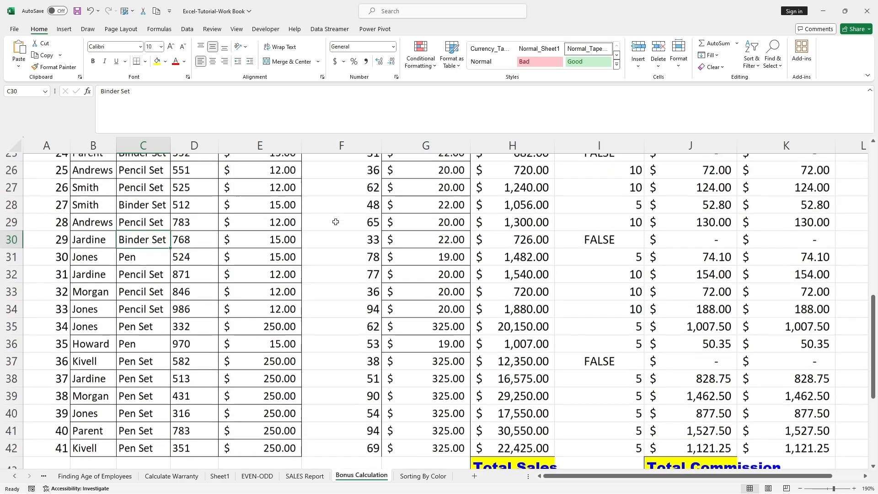
click(361, 249)
- Check the units sold in F25, F23 and F9 for the other rows that missed the commission criteria
scroll(364, 252, up, 3)
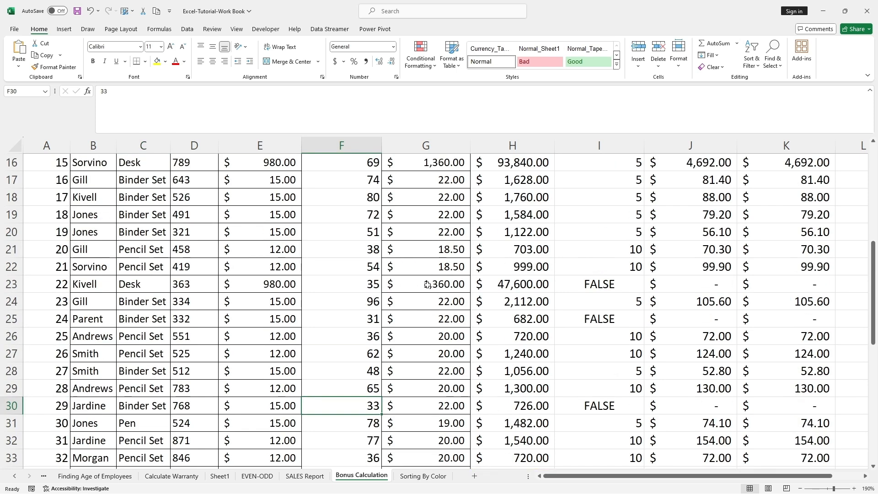
click(373, 317)
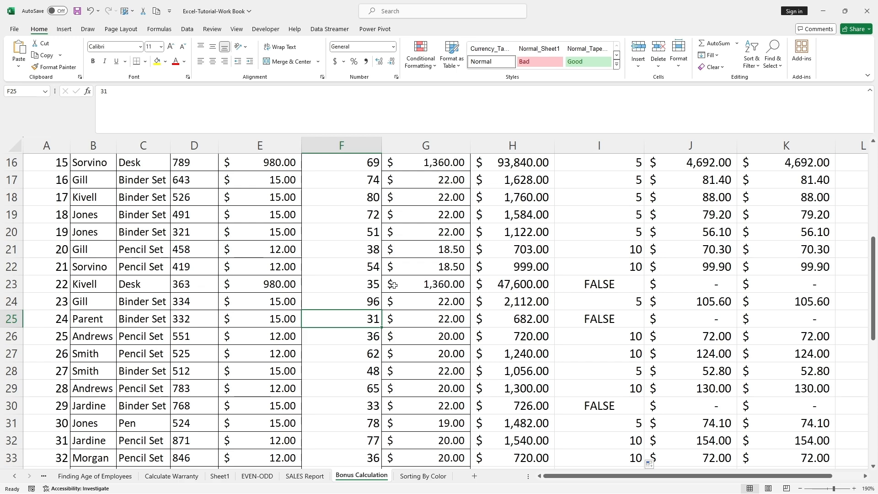
click(370, 287)
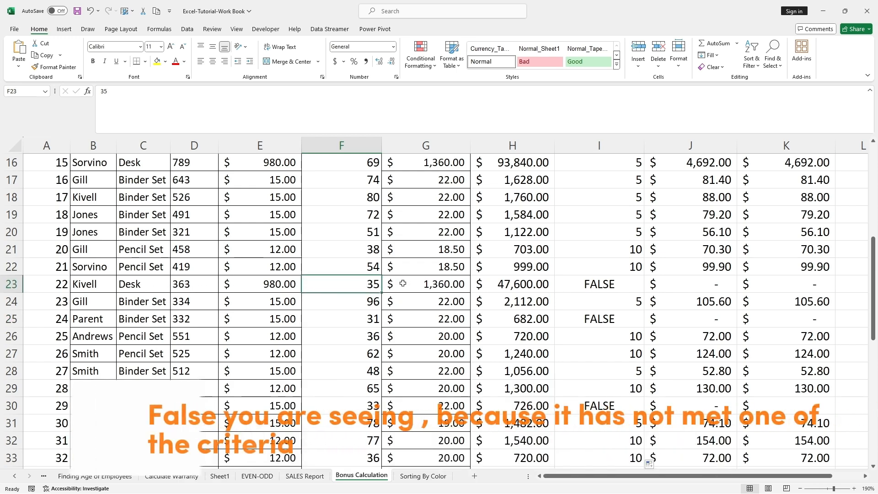
scroll(358, 285, up, 4)
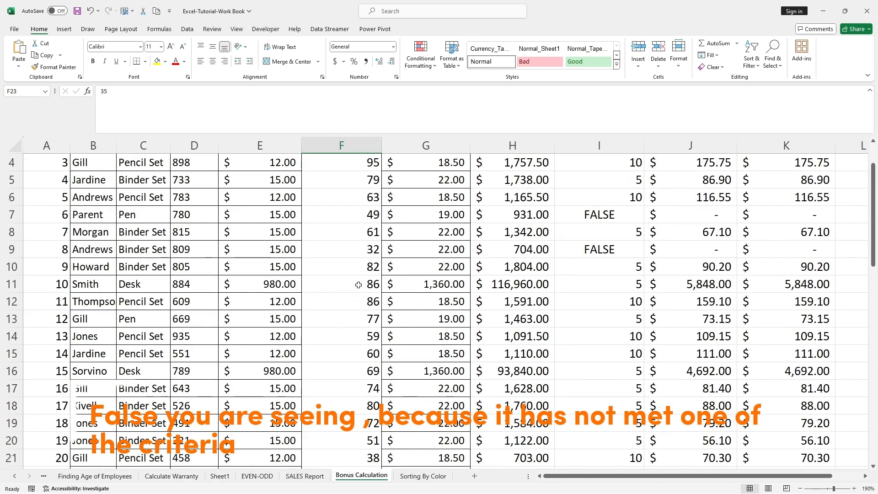
scroll(359, 285, down, 3)
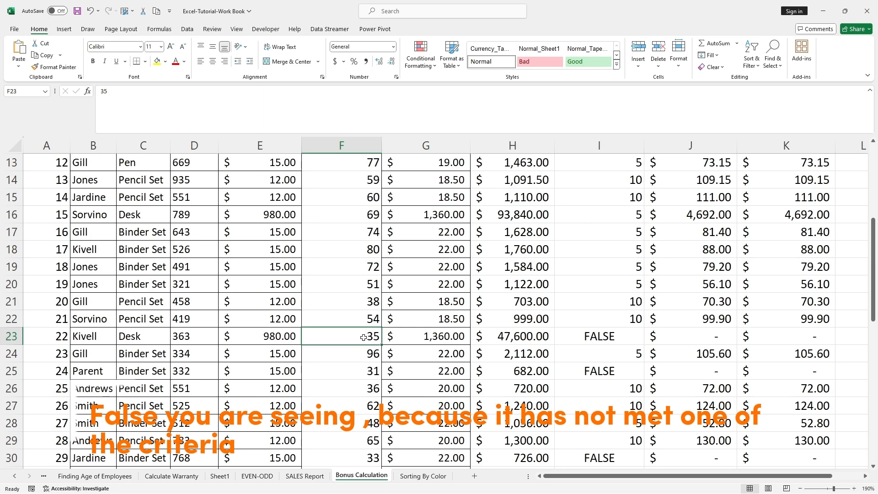
scroll(363, 337, up, 2)
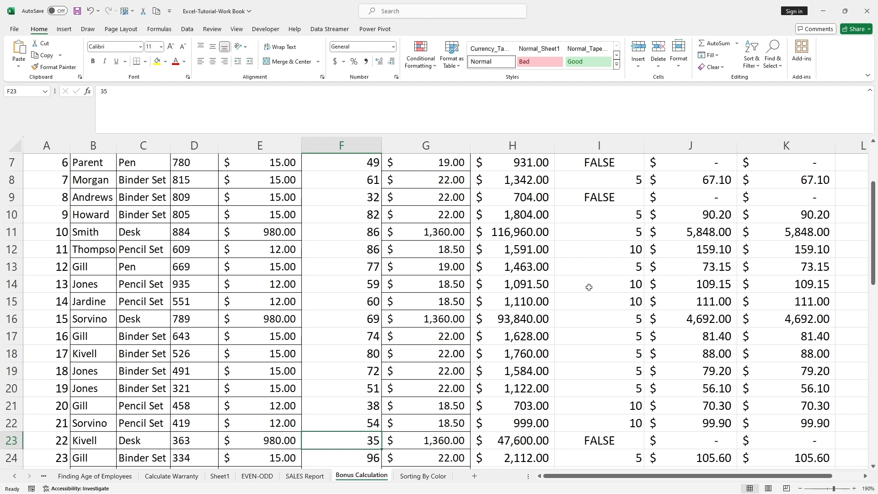
scroll(588, 284, up, 1)
click(361, 250)
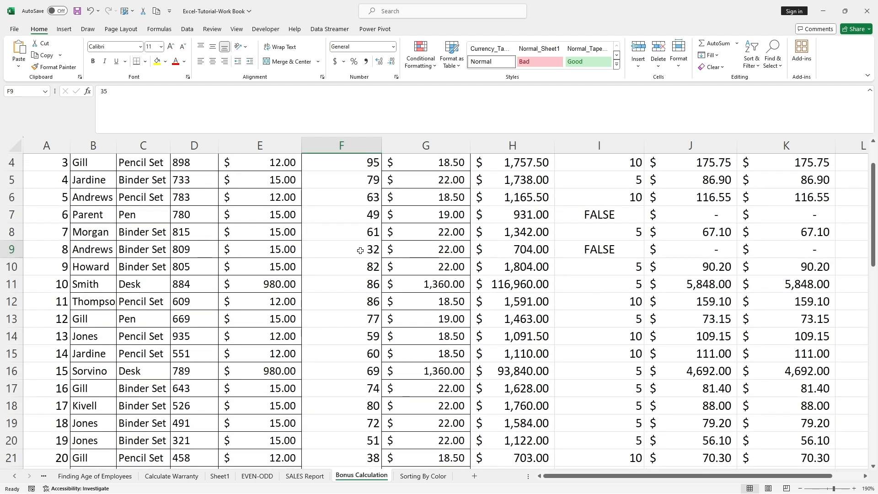
- Compare the Pen units sold in F7 with the Pen minimum in the criteria table
click(358, 210)
scroll(469, 258, down, 14)
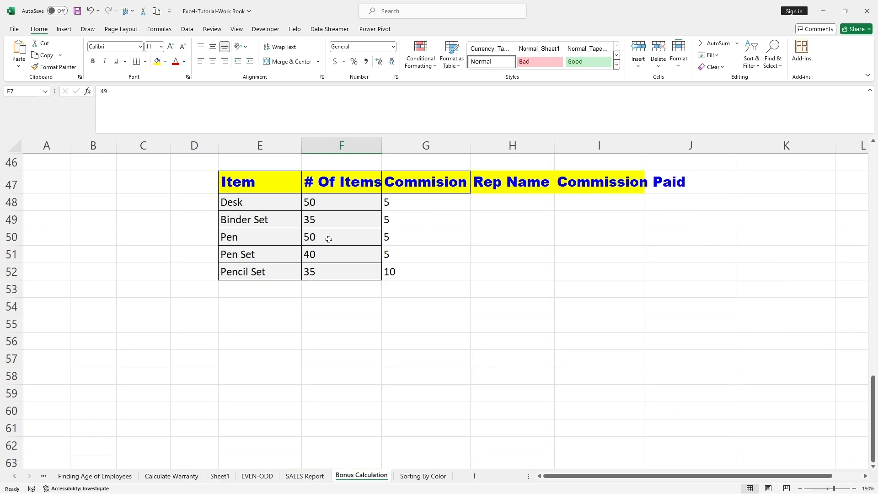
scroll(330, 239, up, 15)
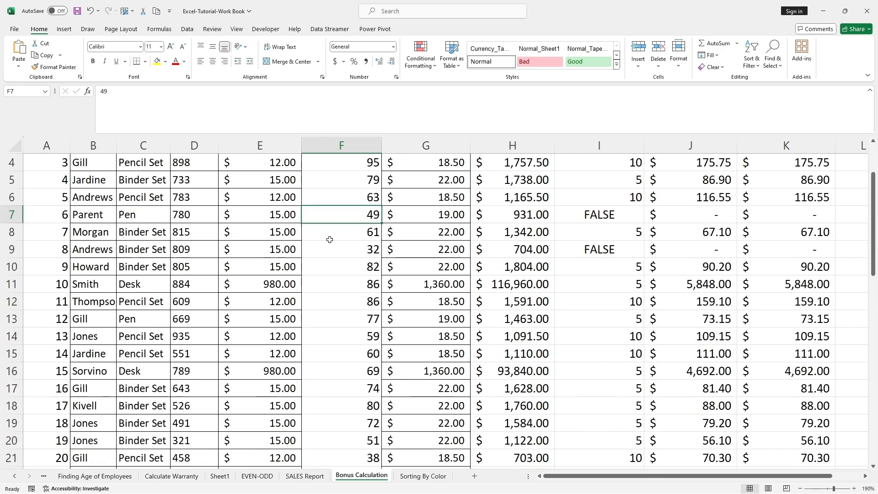
- In the criteria table, set the Desk minimum to 25 items and its commission to 8
scroll(368, 248, down, 16)
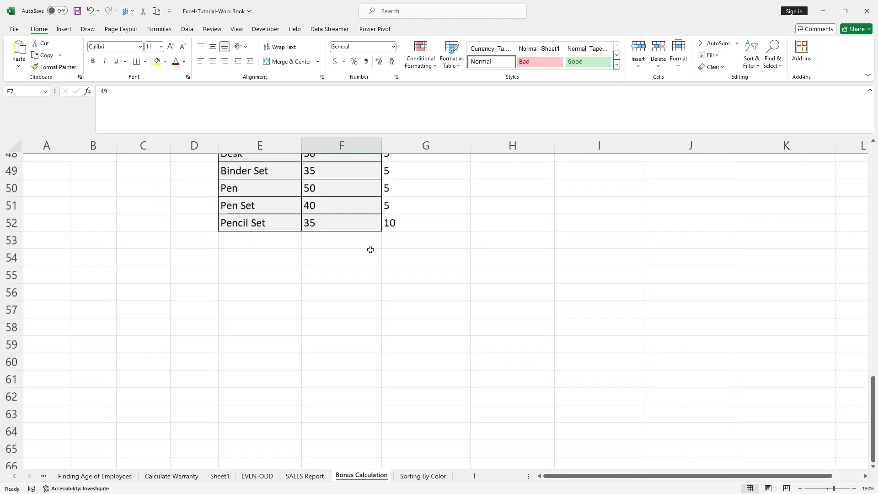
scroll(407, 245, up, 3)
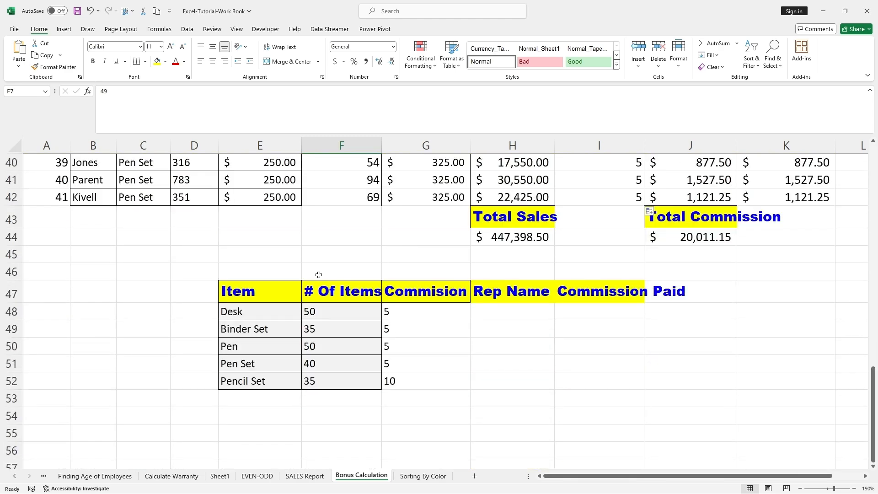
double_click(325, 313)
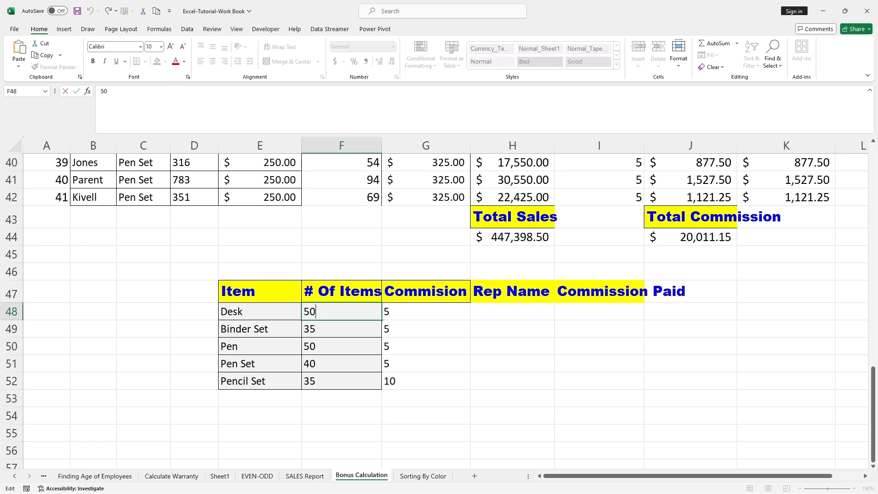
drag(316, 311, 303, 311)
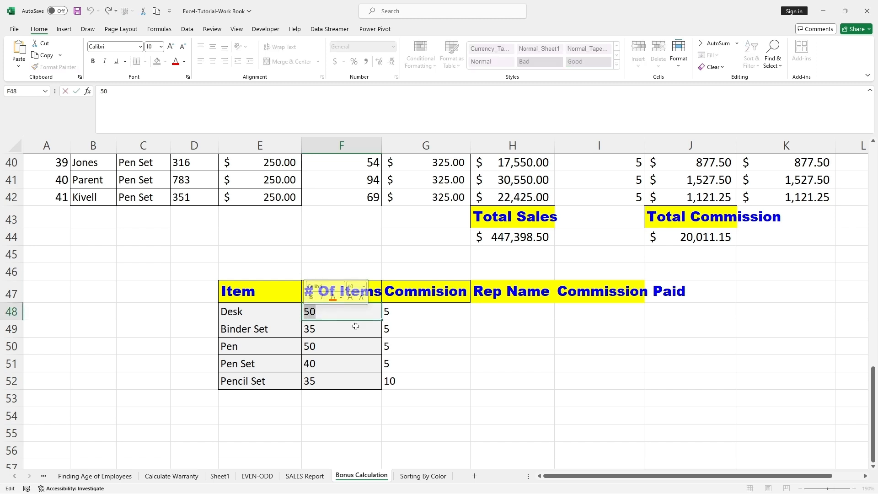
text(2)
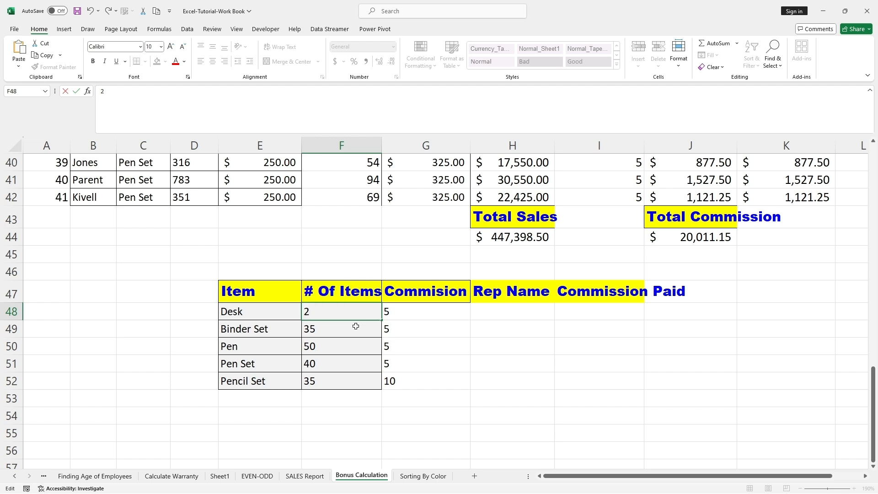
click(480, 375)
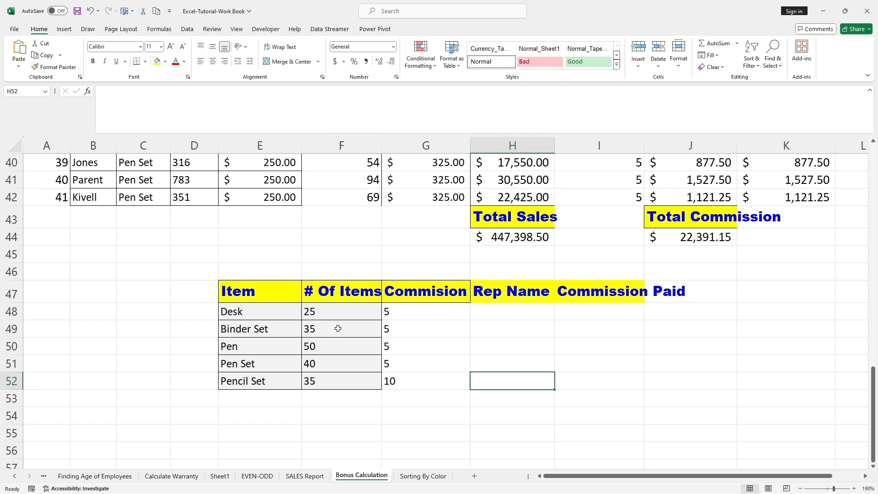
double_click(399, 310)
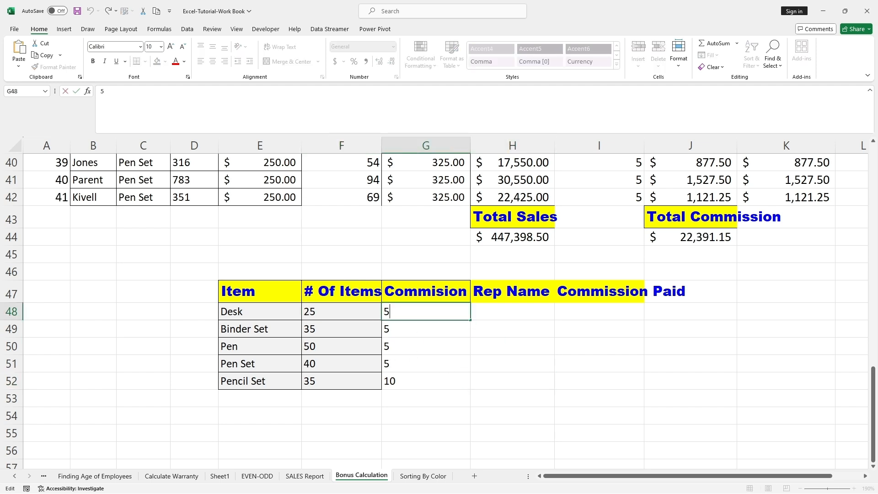
double_click(399, 310)
text(8)
click(496, 385)
- Set the Binder Set minimum to 20 items and its commission to 7
double_click(333, 323)
double_click(332, 324)
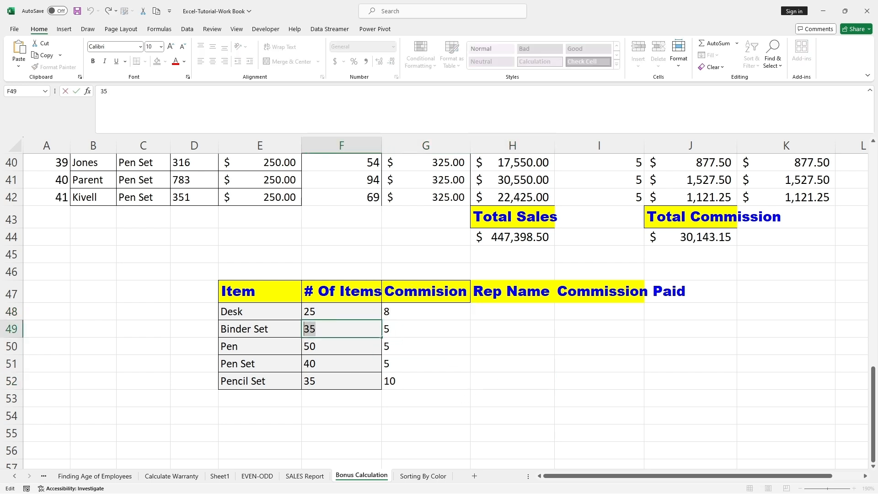
text(20)
click(433, 367)
click(396, 326)
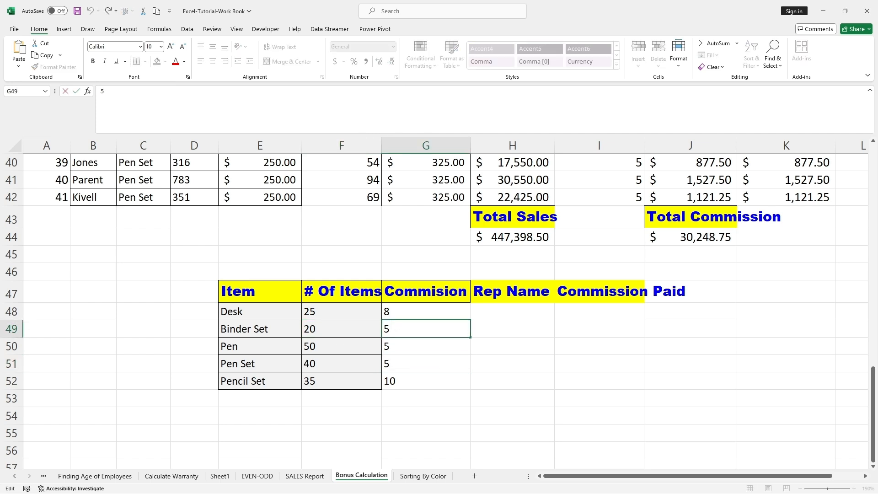
double_click(387, 328)
text(7)
click(485, 379)
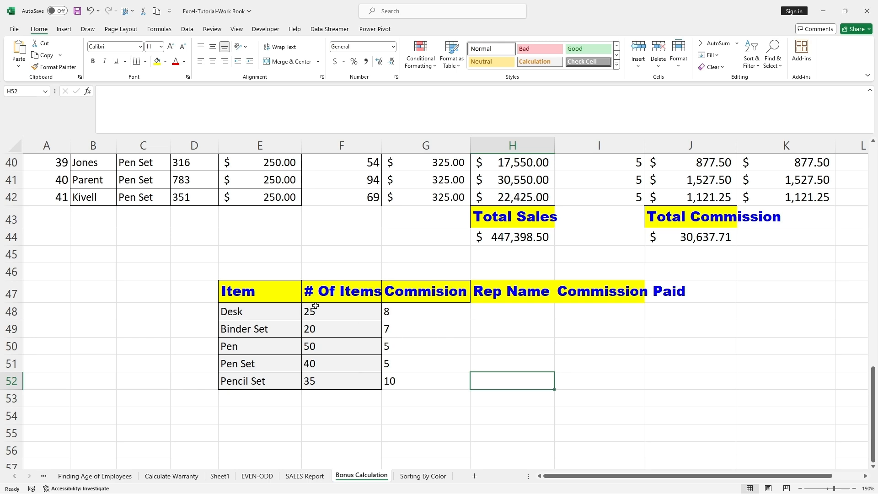
- Check the recalculated commissions in I16 and I2 against the Desk and Binder Set criteria
scroll(424, 310, up, 10)
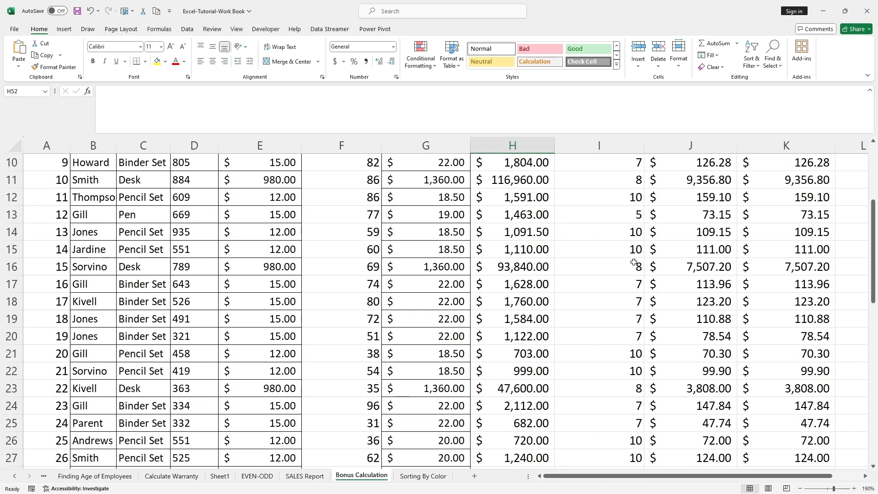
click(639, 268)
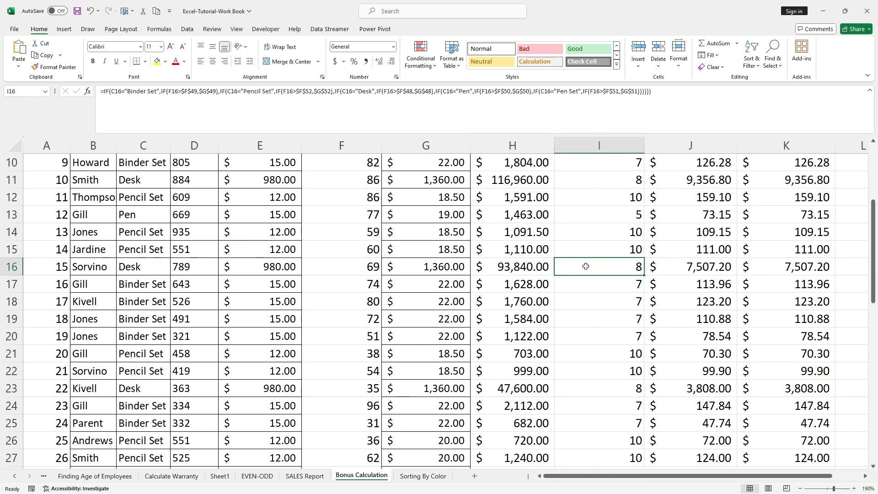
scroll(534, 300, down, 11)
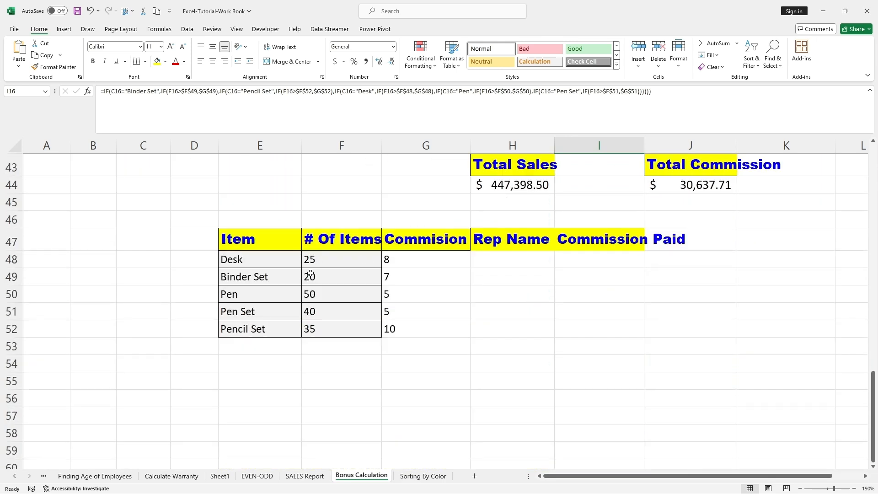
click(311, 274)
scroll(478, 310, up, 14)
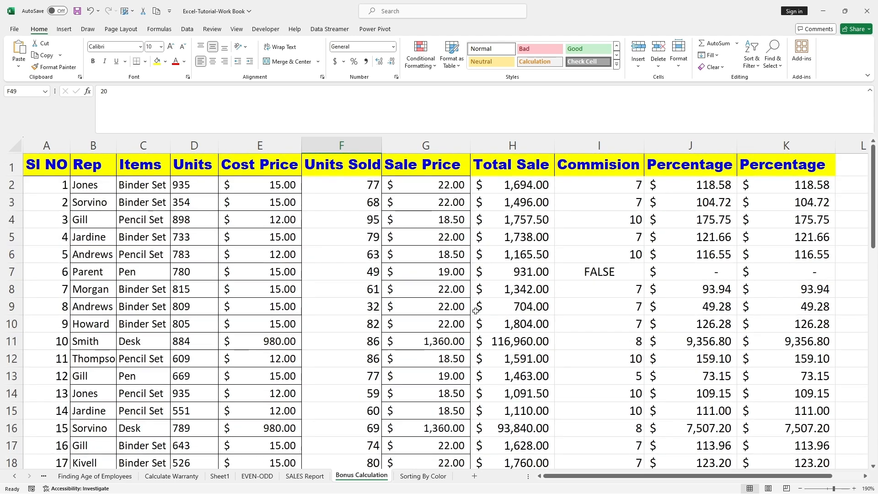
click(597, 187)
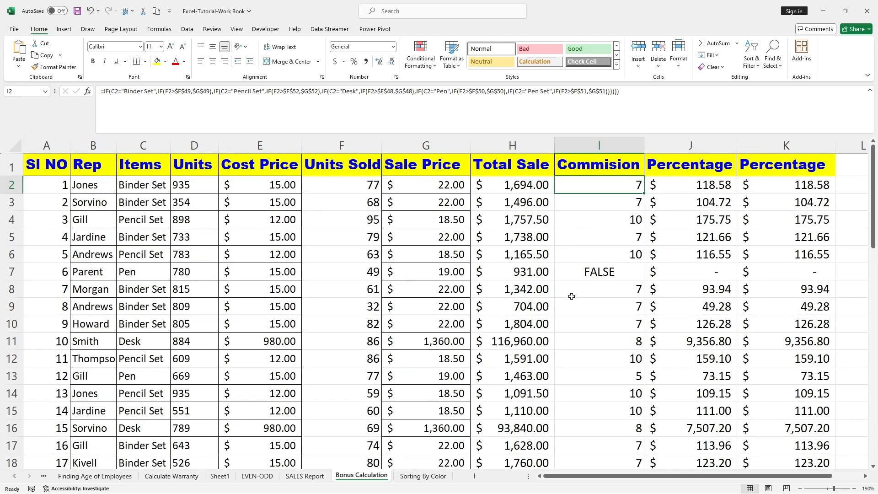
- Change the Pen Set criteria to a minimum of 30 items and a commission of 12
scroll(572, 297, down, 15)
scroll(571, 296, up, 1)
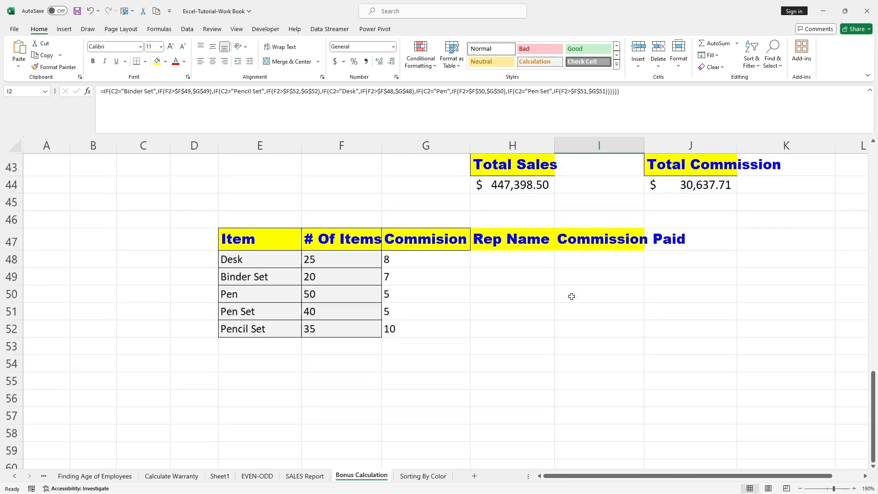
click(325, 311)
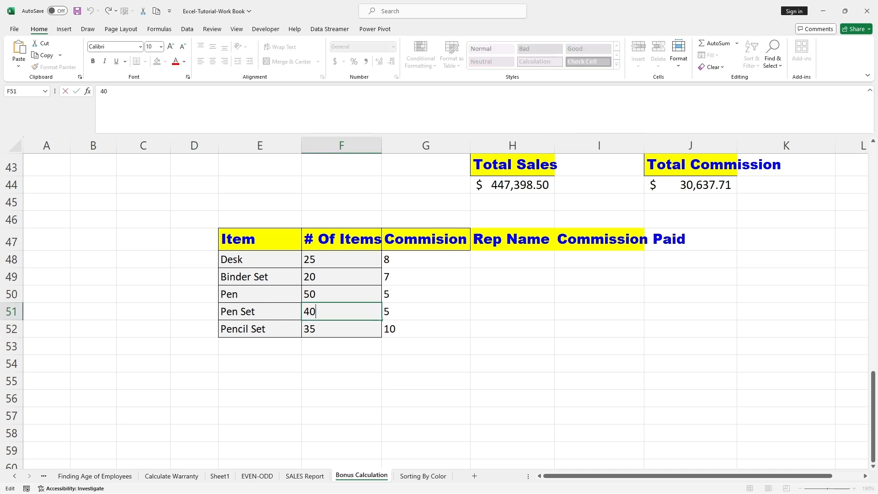
double_click(325, 311)
text(30)
click(433, 375)
click(413, 311)
double_click(402, 311)
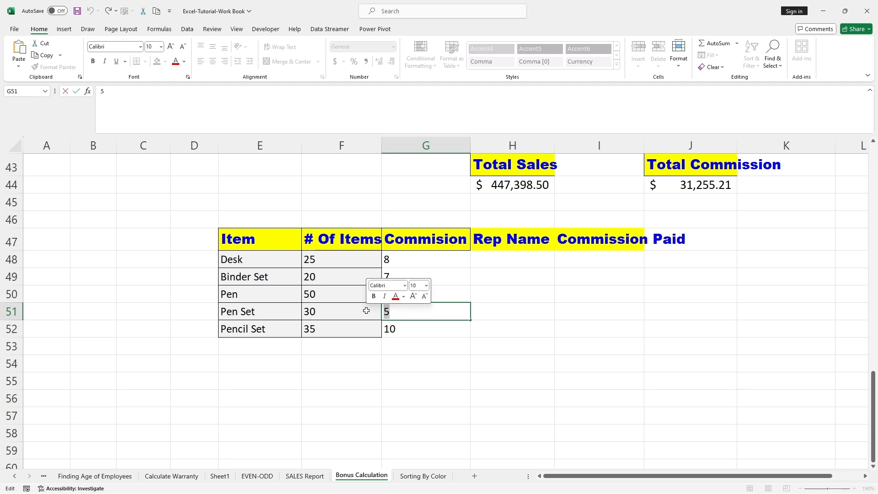
text(12)
click(383, 365)
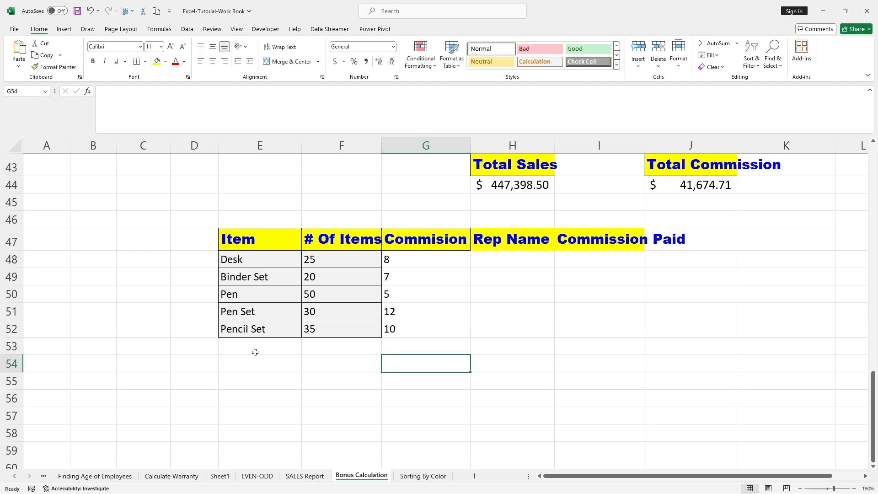
- Change the Pencil Set criteria to a minimum of 25 items and a commission of 6
click(255, 329)
click(335, 331)
double_click(336, 331)
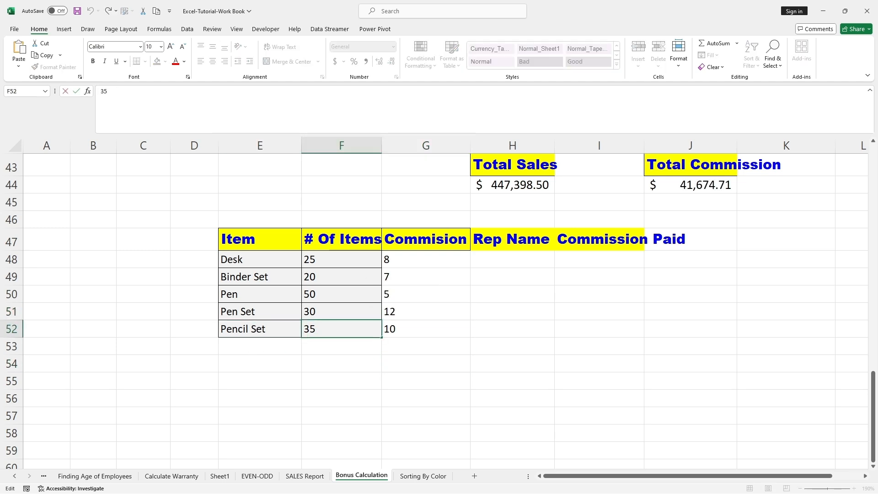
key(BackSpace)
key(BackSpace)
click(423, 378)
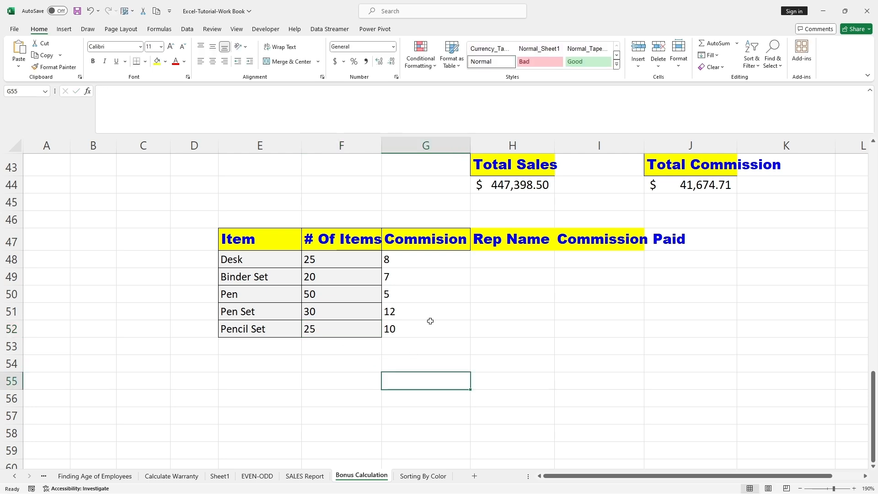
click(420, 326)
key(F2)
key(shift+Left)
drag(390, 329, 380, 326)
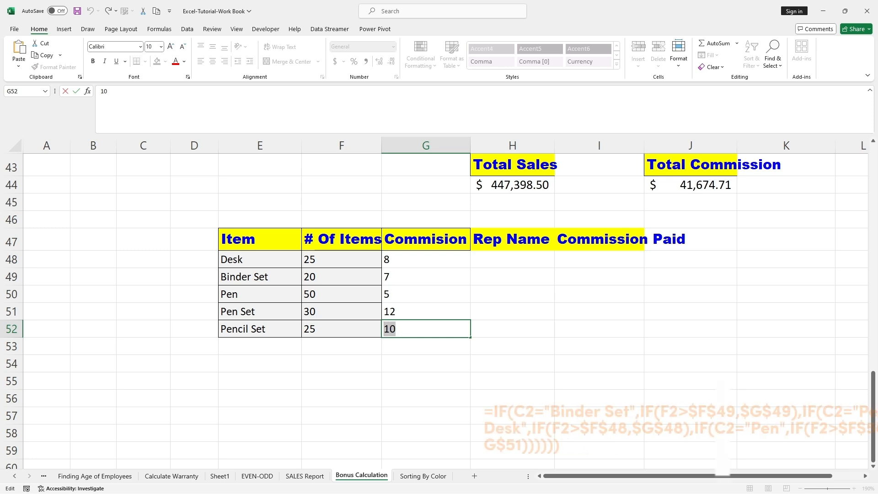
text(6)
click(399, 361)
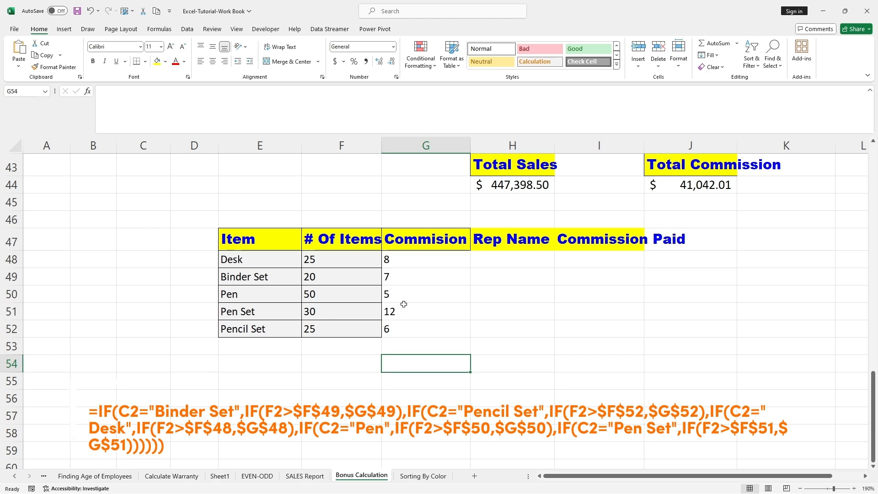
- Inspect the commission result in I7 together with its item in C7 and units sold in F7
scroll(403, 304, up, 14)
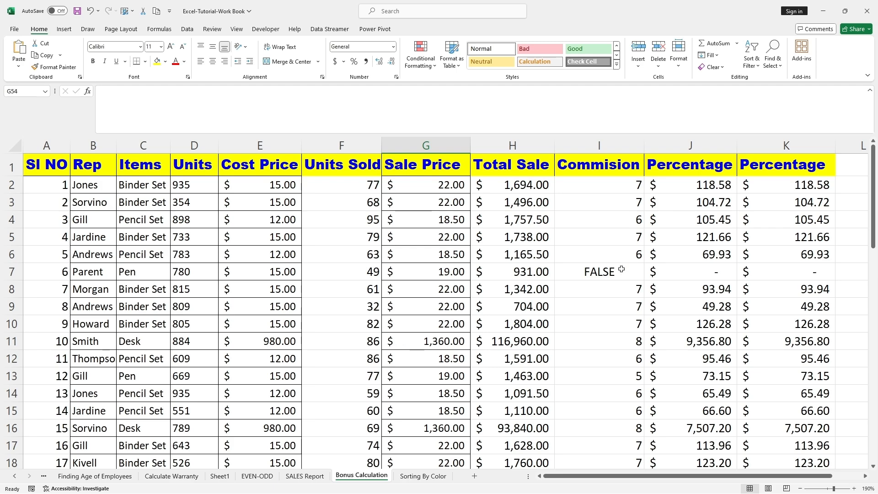
click(603, 271)
click(157, 274)
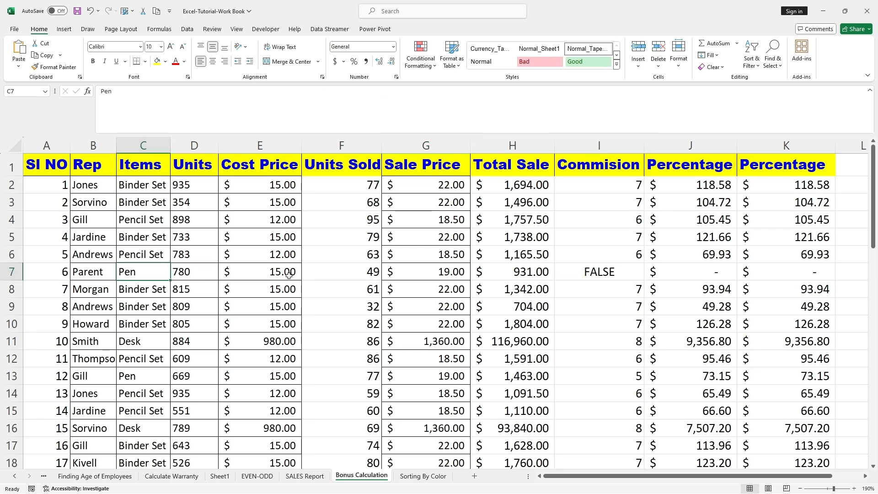
click(355, 273)
- Lower the Pen minimum in the criteria table to 45 items
scroll(356, 312, down, 13)
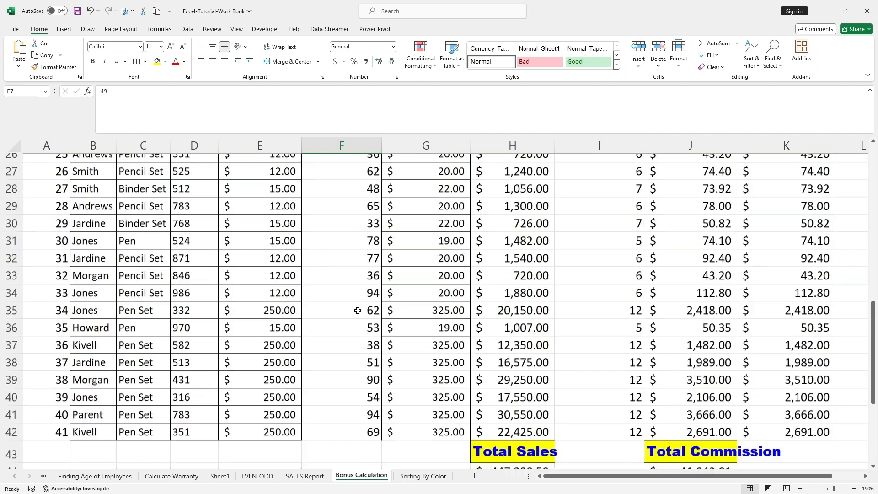
click(329, 349)
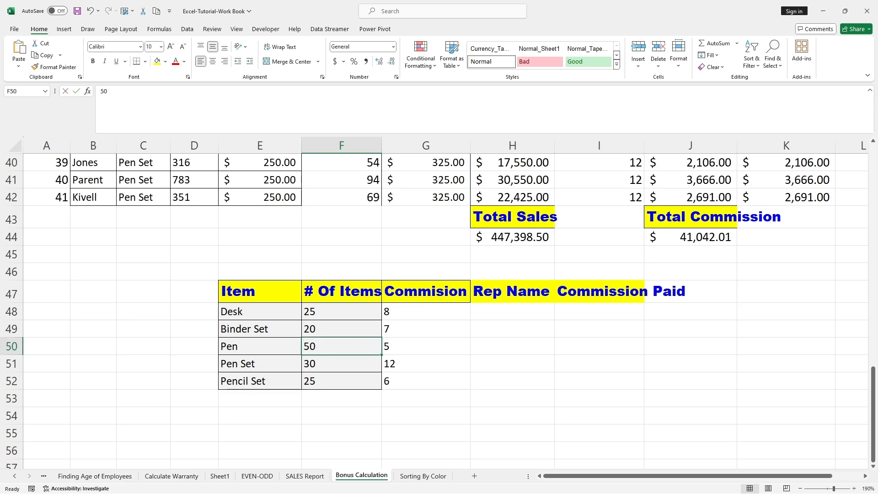
double_click(329, 349)
drag(323, 348, 301, 347)
text(45)
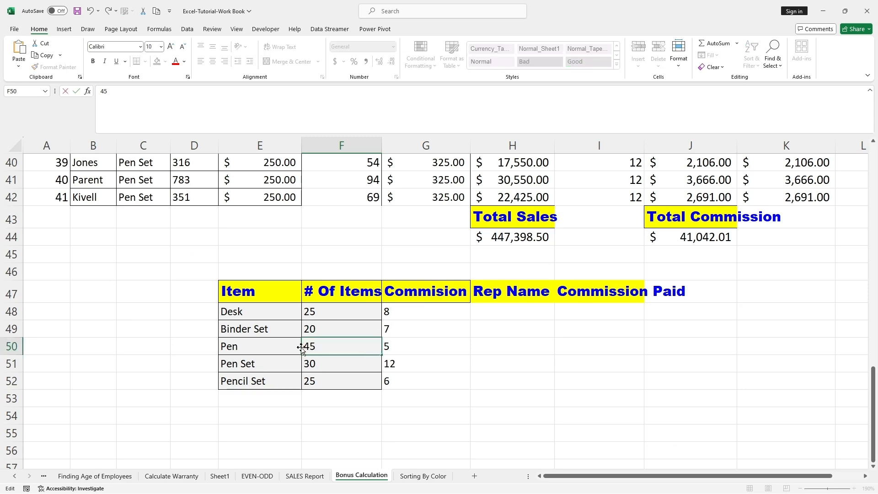
click(587, 381)
- Review the Pen sale in C7:I7 and compare its commission in I7 with the Pen rate in G50
scroll(545, 350, up, 8)
scroll(546, 351, up, 5)
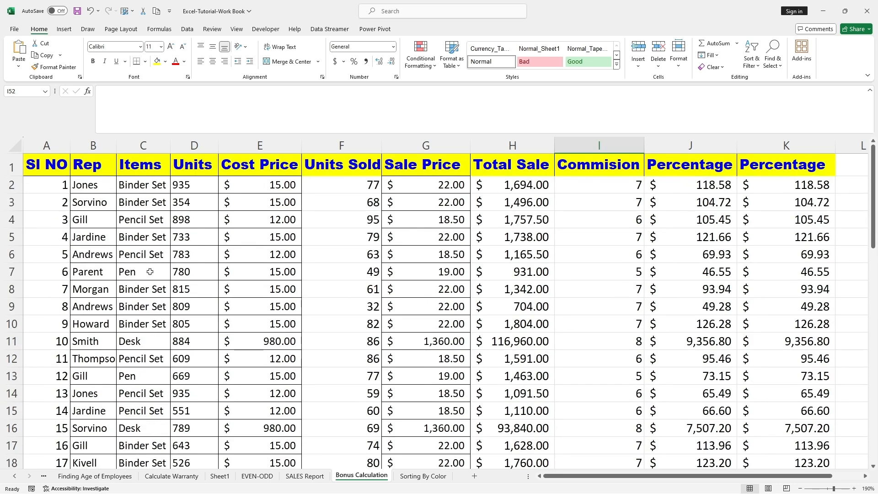
drag(149, 271, 613, 272)
scroll(558, 343, down, 7)
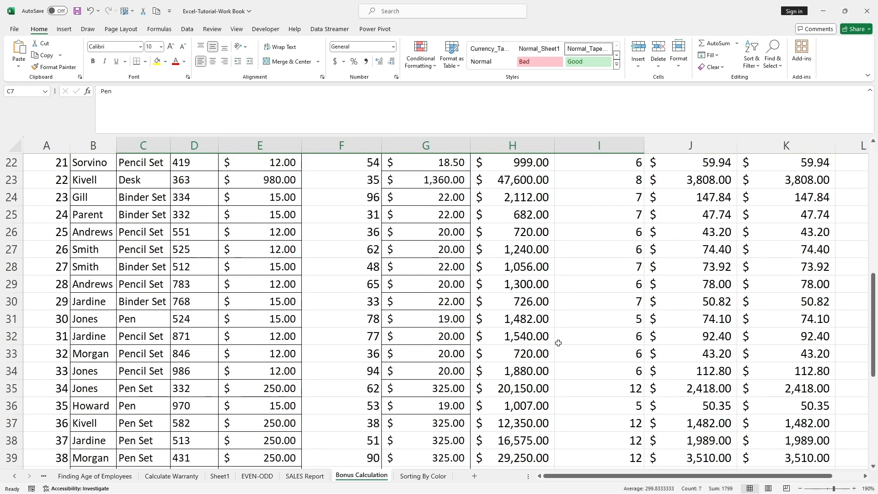
scroll(558, 342, down, 6)
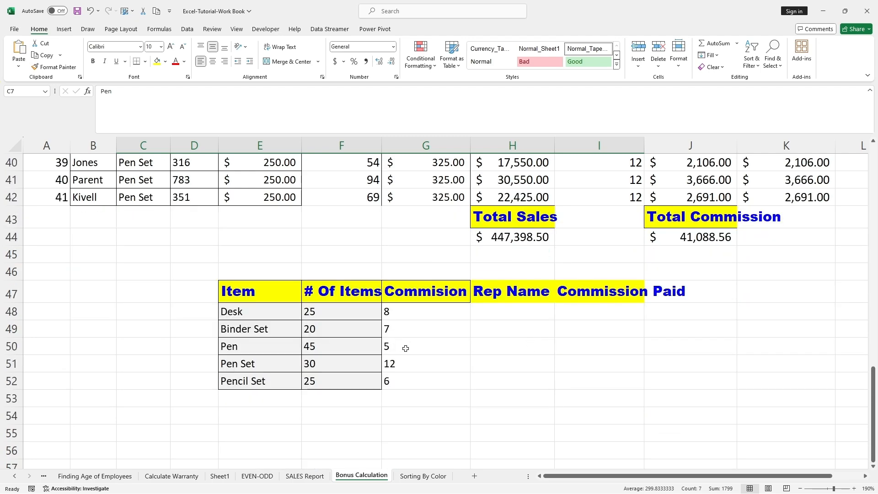
click(406, 348)
scroll(623, 269, up, 13)
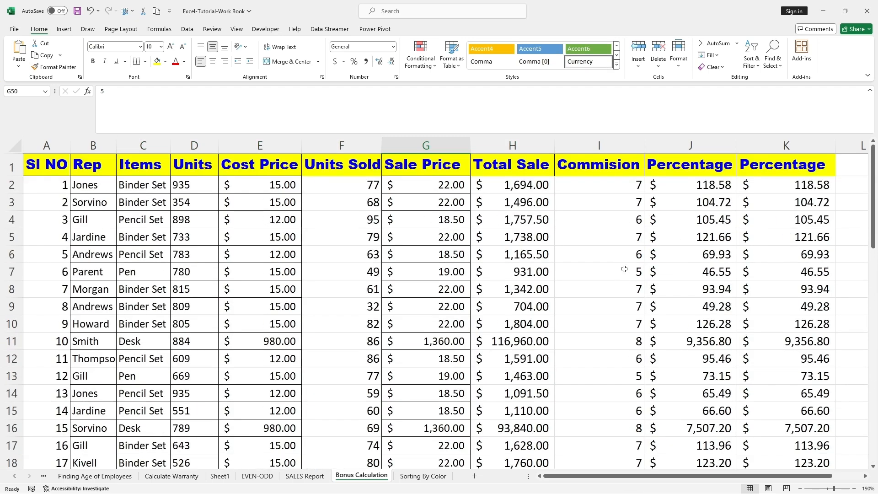
click(624, 269)
- Set the Pen commission in G50 to 9 and review the recalculated commission column
scroll(623, 270, down, 14)
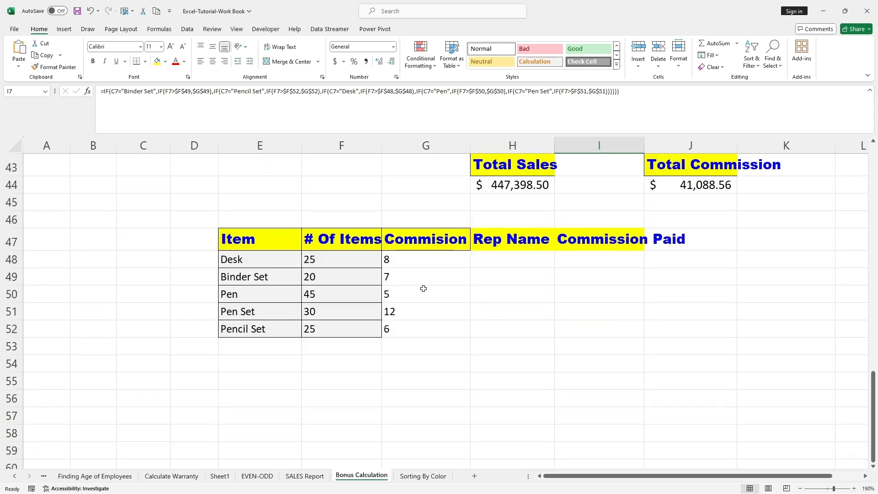
click(424, 288)
double_click(423, 289)
drag(389, 294, 374, 294)
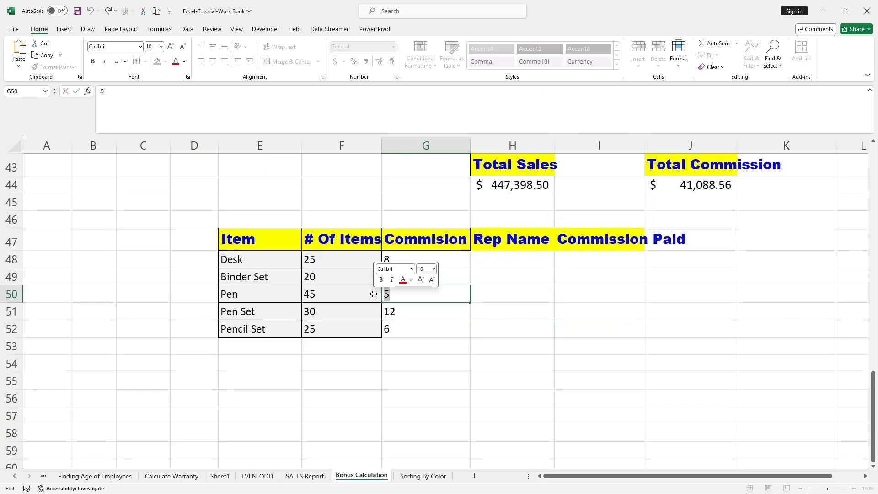
text(9)
click(529, 377)
scroll(525, 317, up, 13)
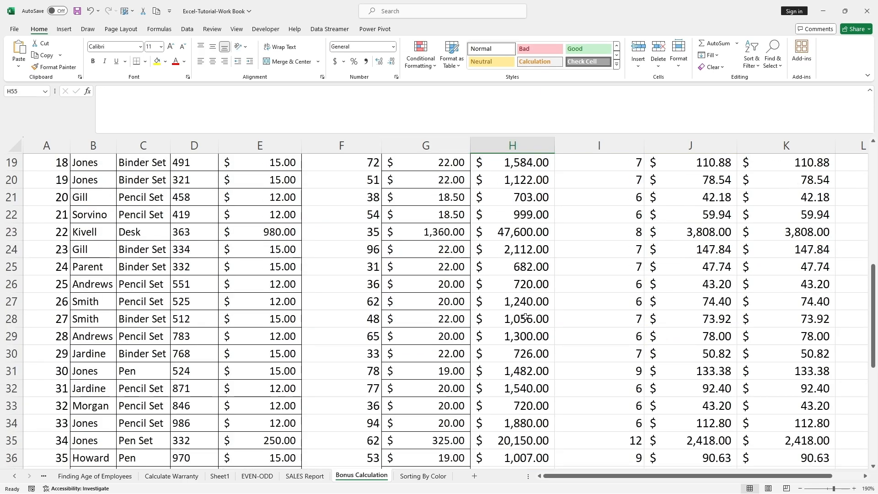
- Compare the Pen commission result in I7 with the Pen rate in G50 and review the commission column
scroll(525, 317, up, 1)
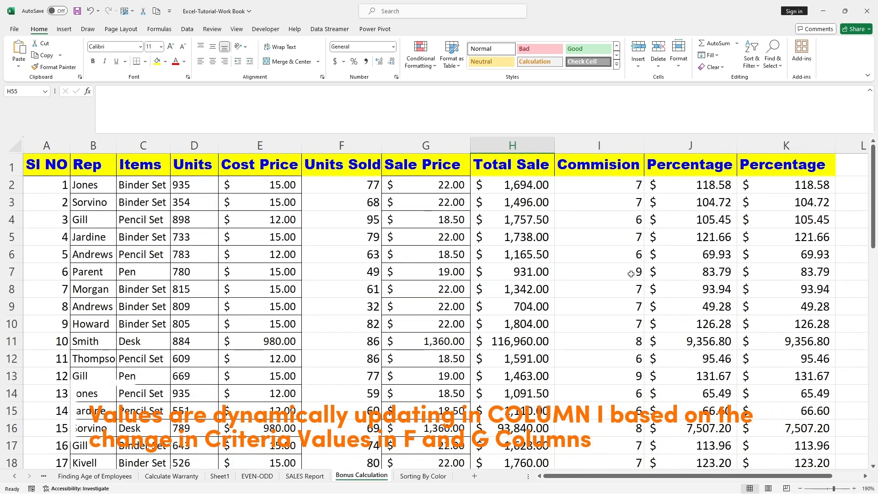
click(590, 274)
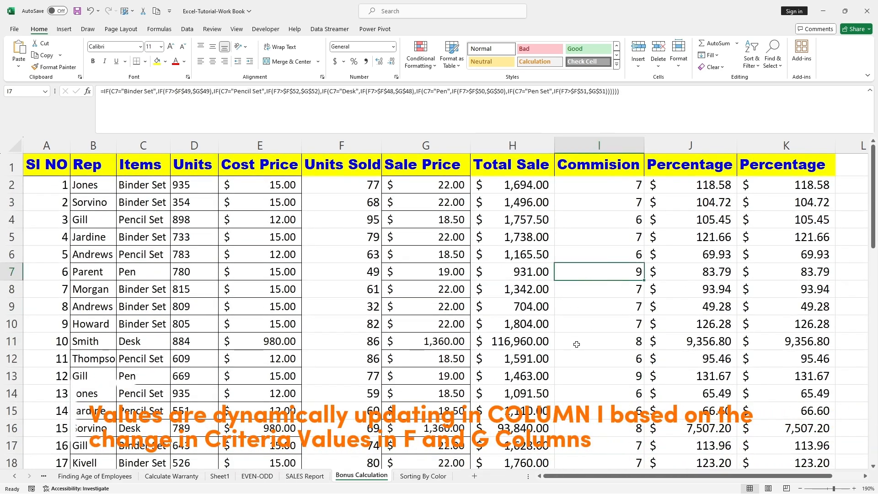
scroll(576, 344, down, 12)
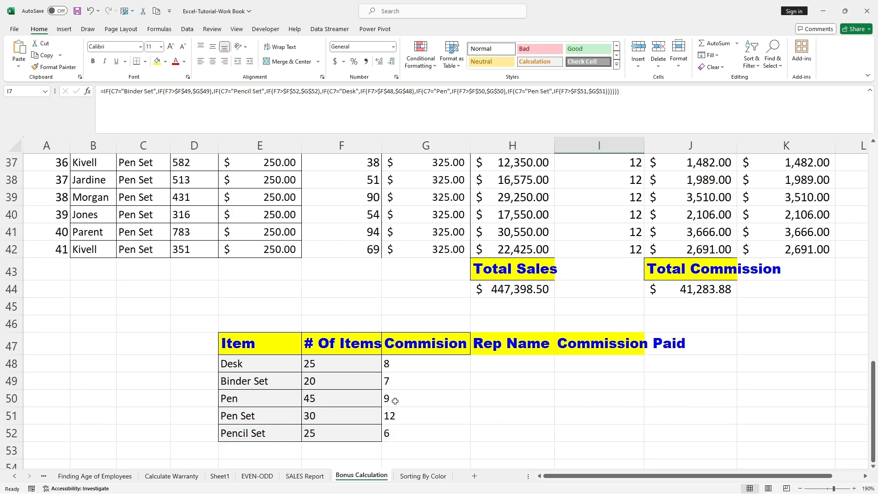
click(395, 400)
scroll(572, 335, up, 12)
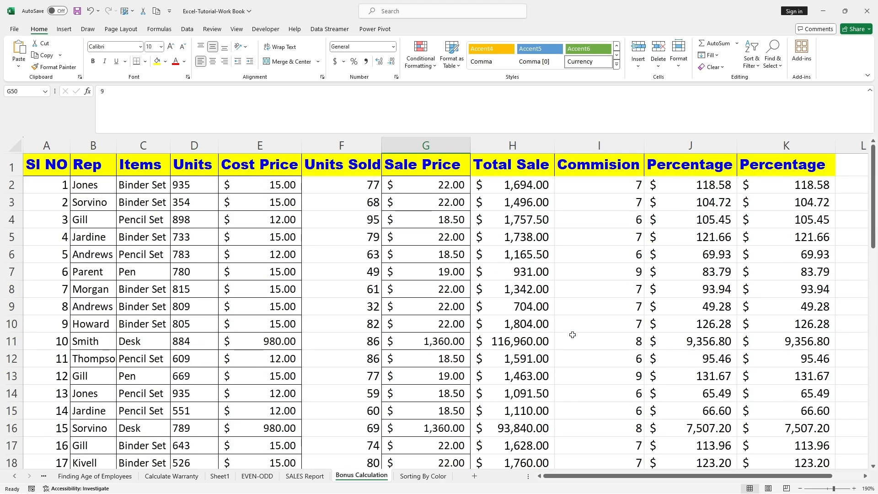
scroll(572, 334, down, 13)
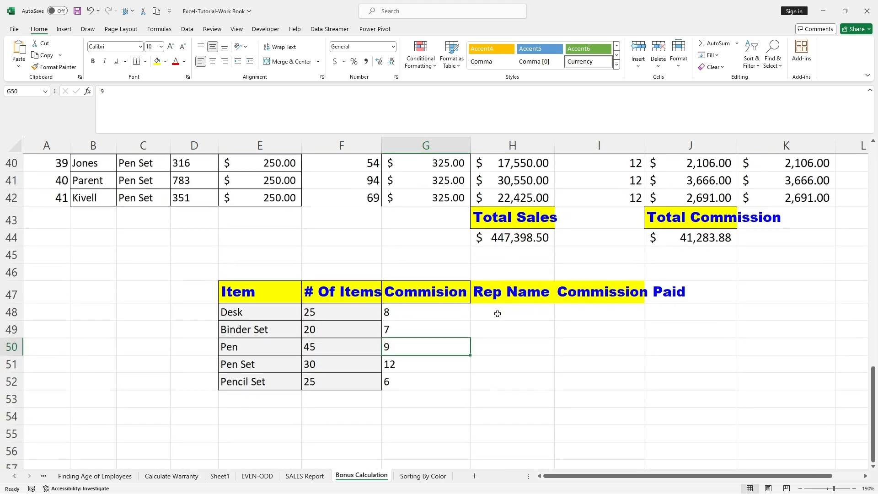
scroll(646, 232, up, 13)
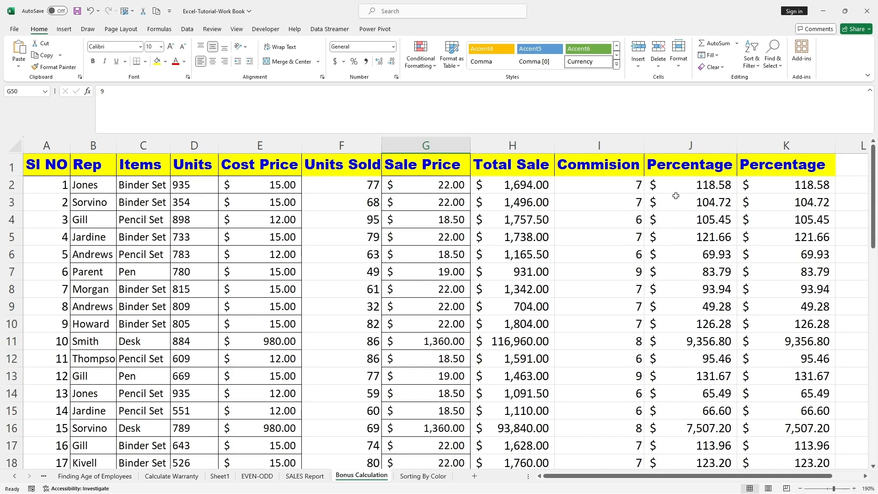
- Clear the formulas from both Percentage columns, J2:J42 and K2:K42
click(699, 185)
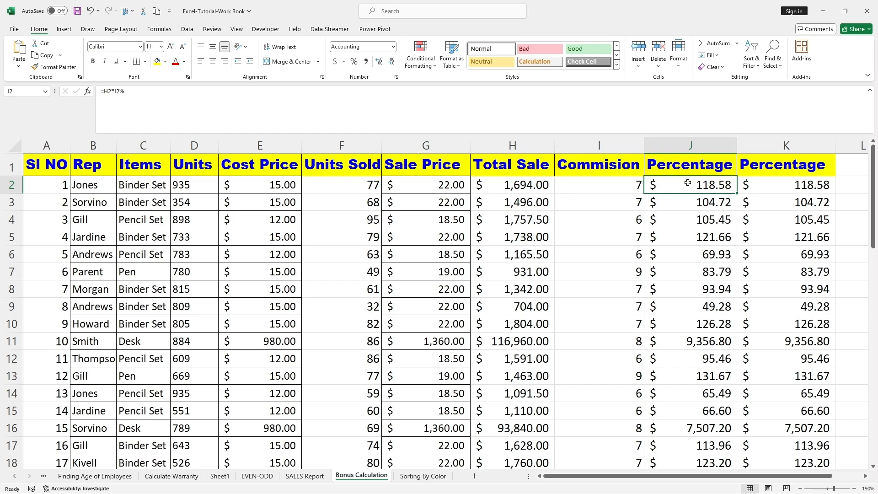
drag(687, 188, 718, 386)
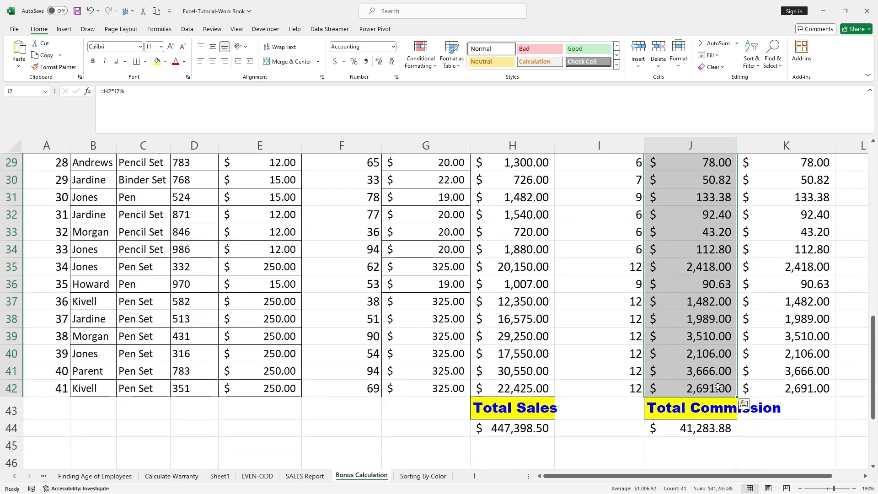
key(Delete)
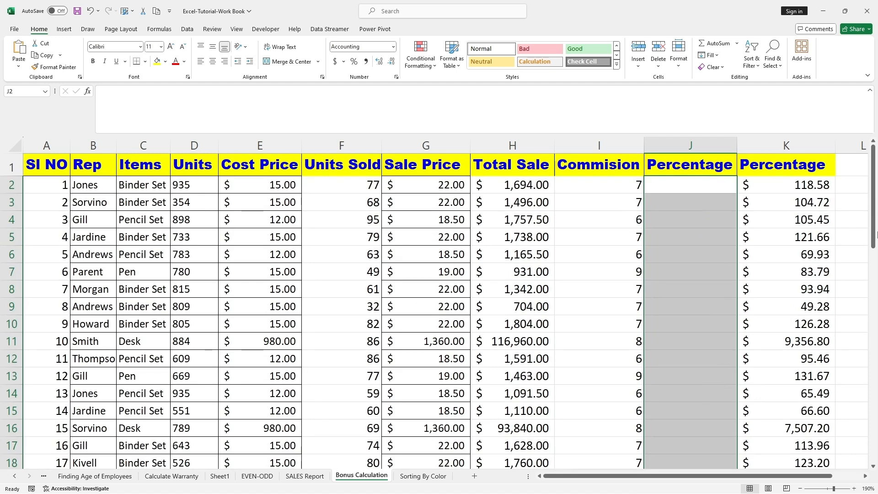
click(786, 186)
drag(786, 186, 802, 404)
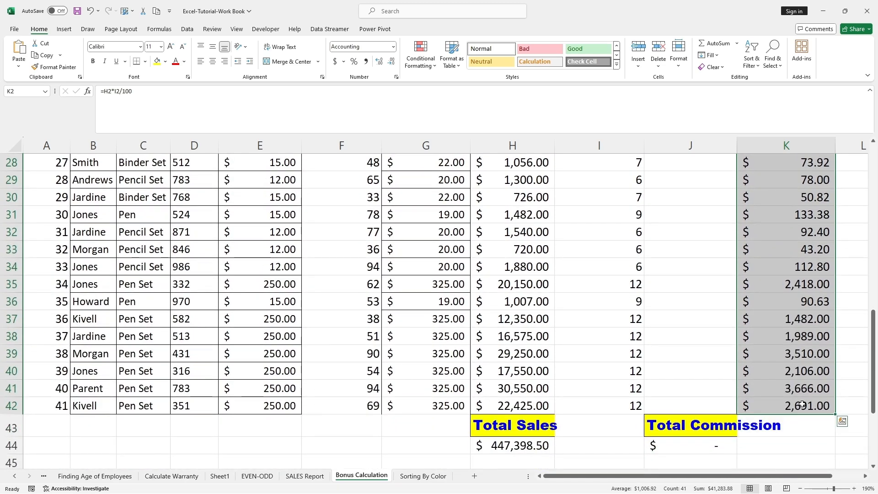
key(Delete)
- Enter =H2*I2% in J2 to calculate the commission amount from the total sale
double_click(690, 184)
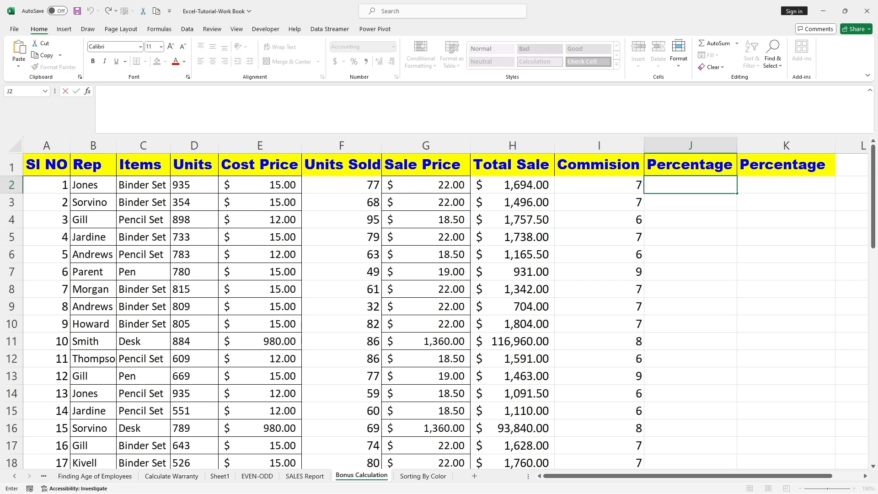
text(=)
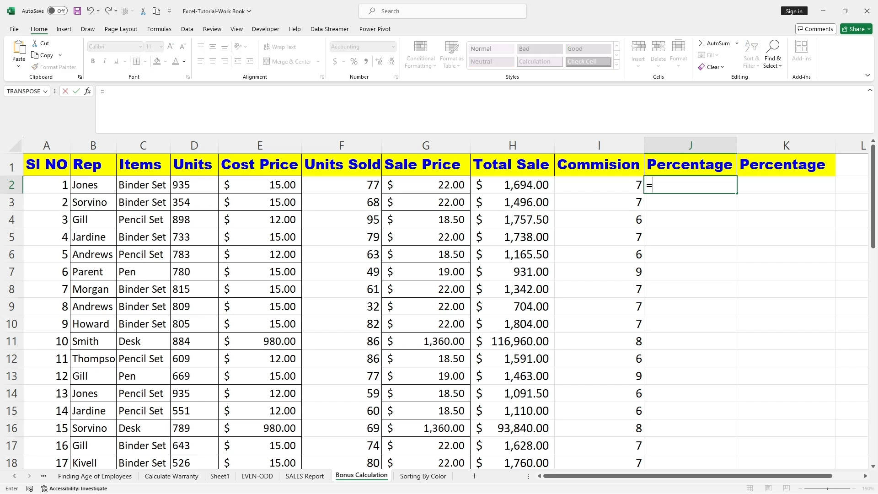
click(521, 182)
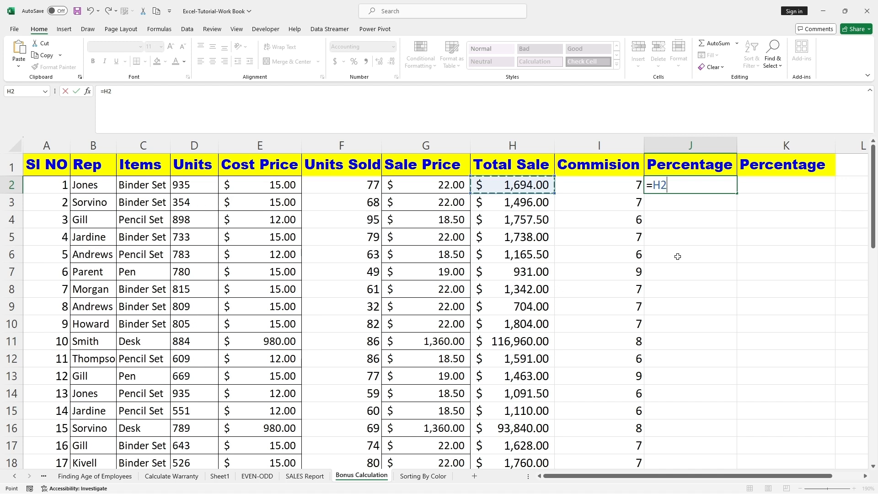
text(*)
click(594, 182)
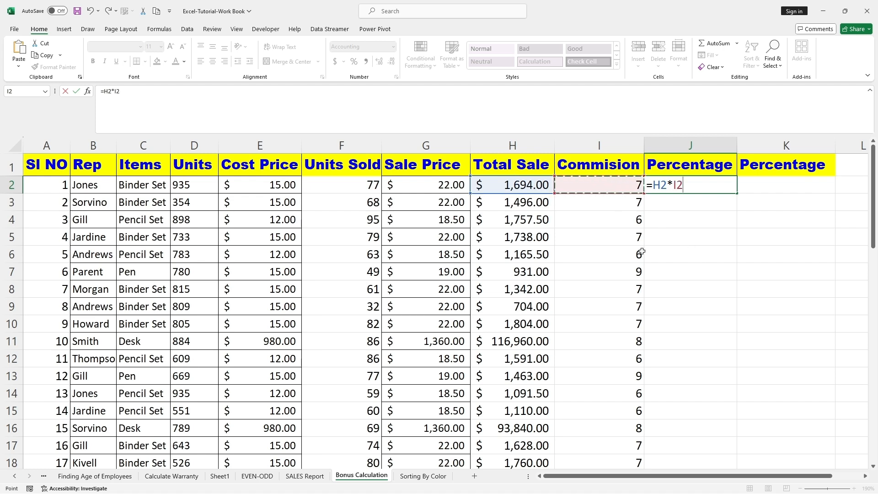
text(%)
click(690, 314)
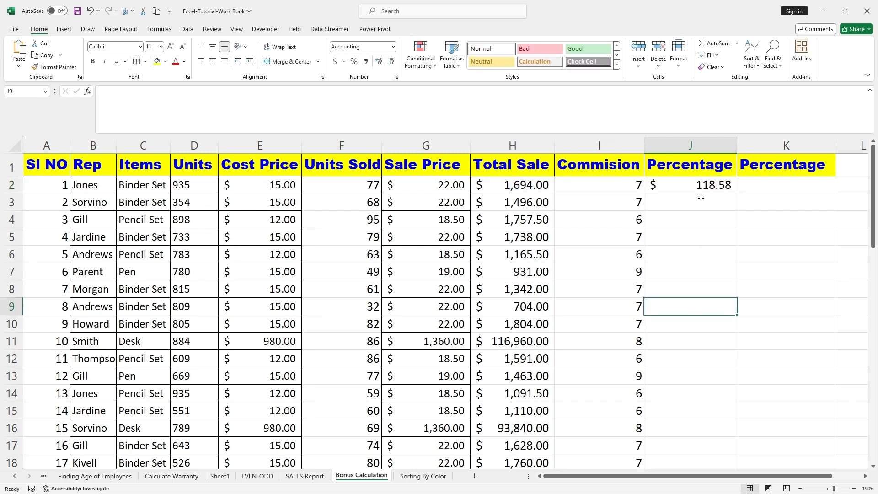
- Fill the J2 formula down to J42 and check the total commission formula in J44
click(704, 188)
drag(738, 193, 742, 489)
scroll(808, 353, down, 2)
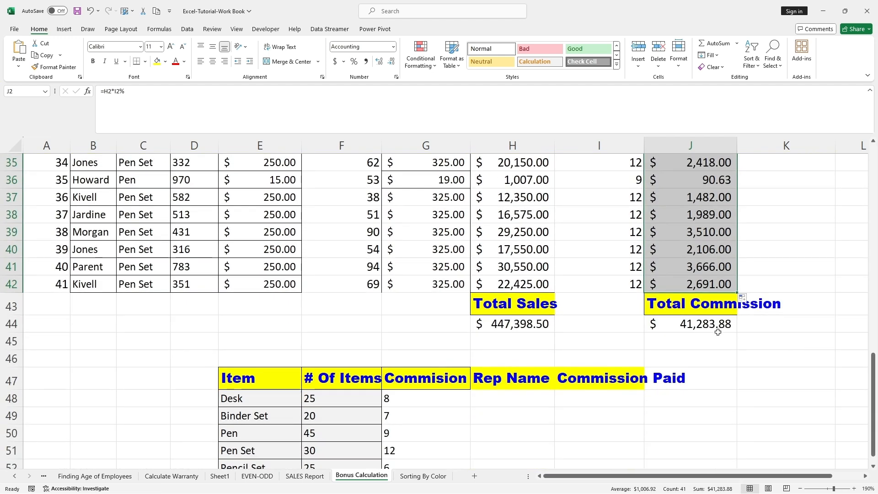
click(718, 330)
- Enter =H2*I2/100 in K2 as the second method of calculating the commission amount
scroll(800, 335, up, 12)
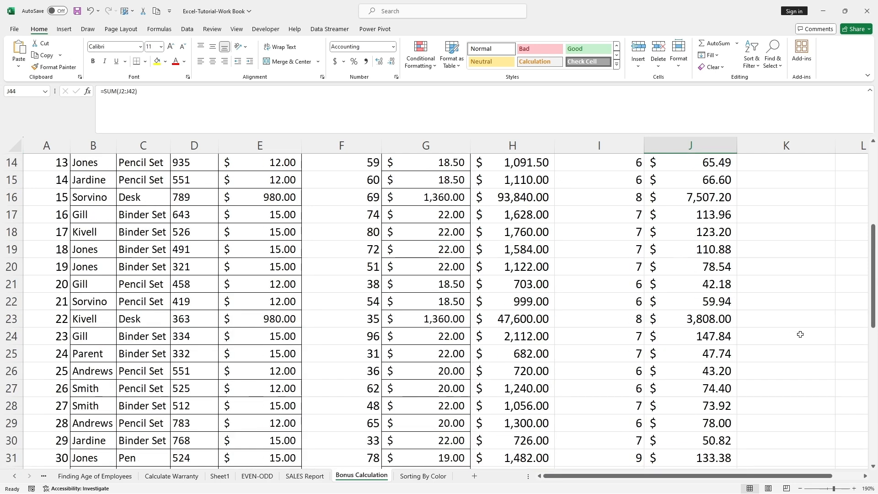
click(769, 188)
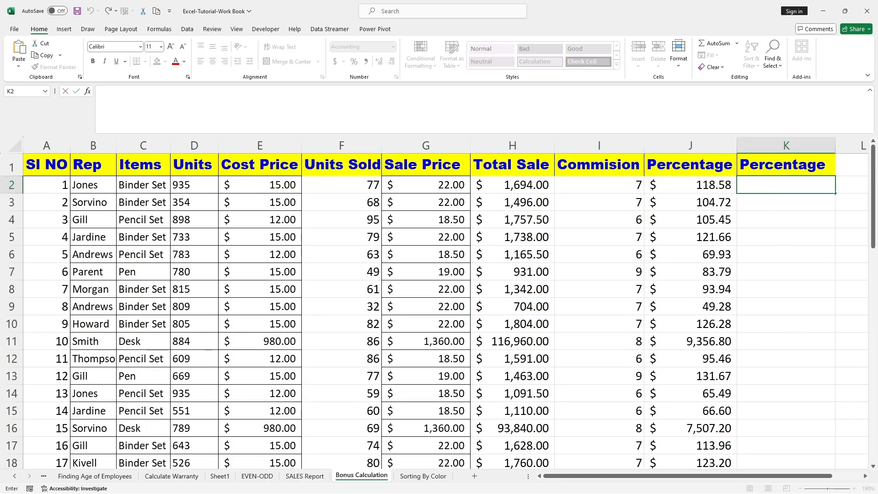
text(=)
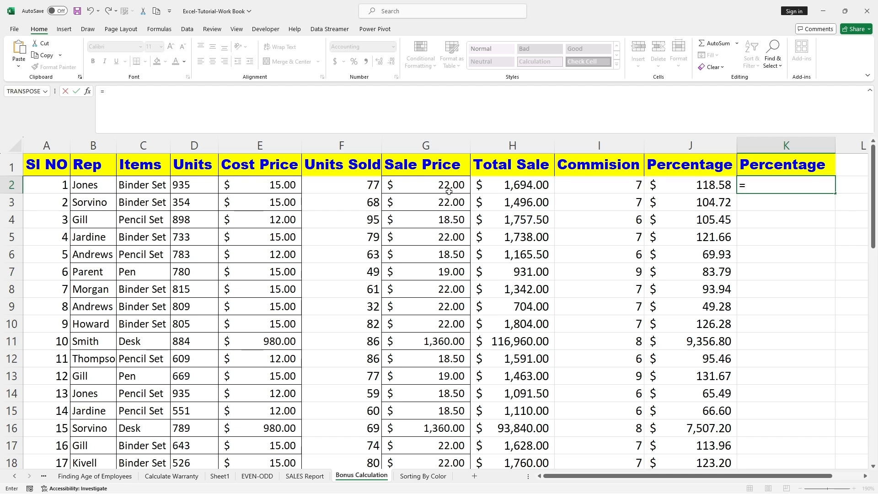
click(525, 184)
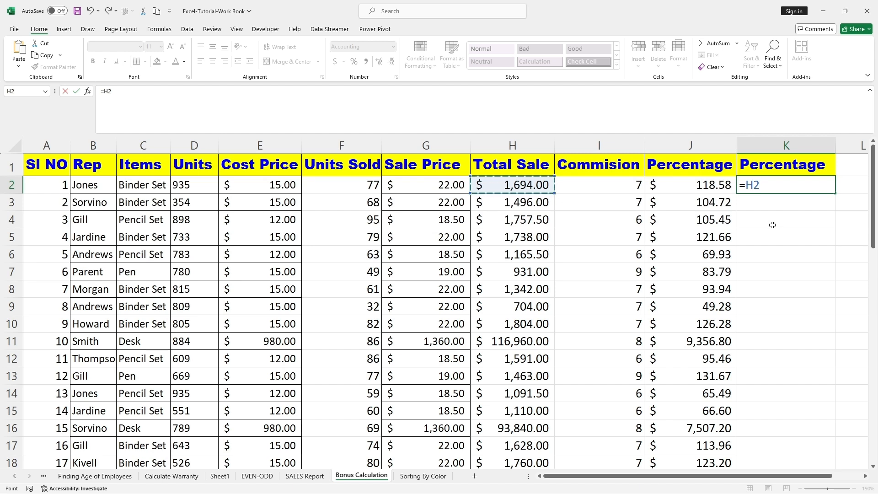
text(*)
click(618, 188)
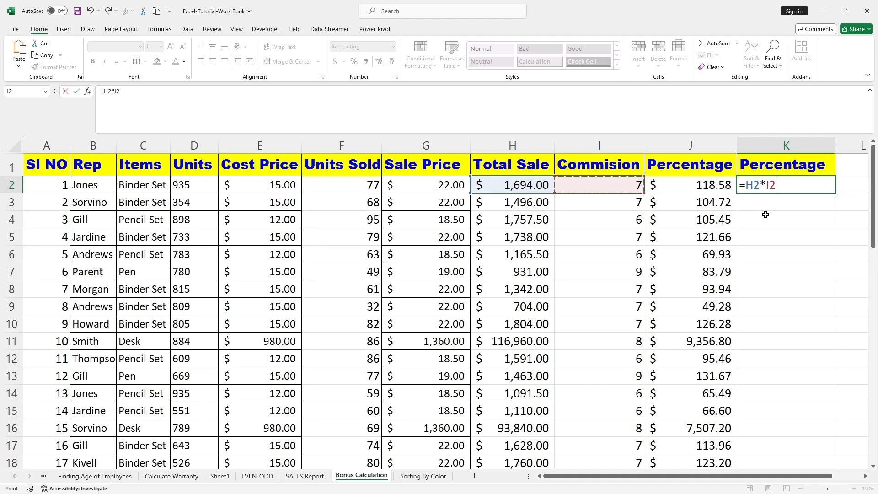
text(/100)
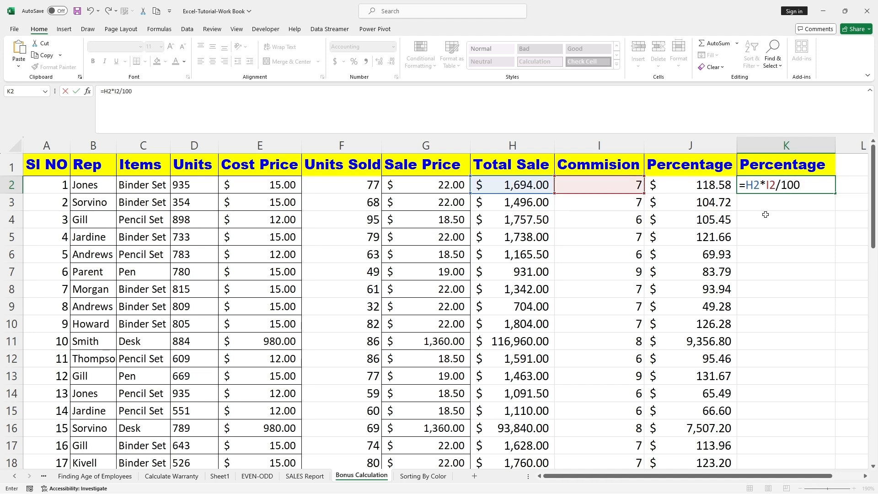
key(Return)
- Fill the K2 formula down to K42 and extend the total commission formula from J44 to K44
click(777, 185)
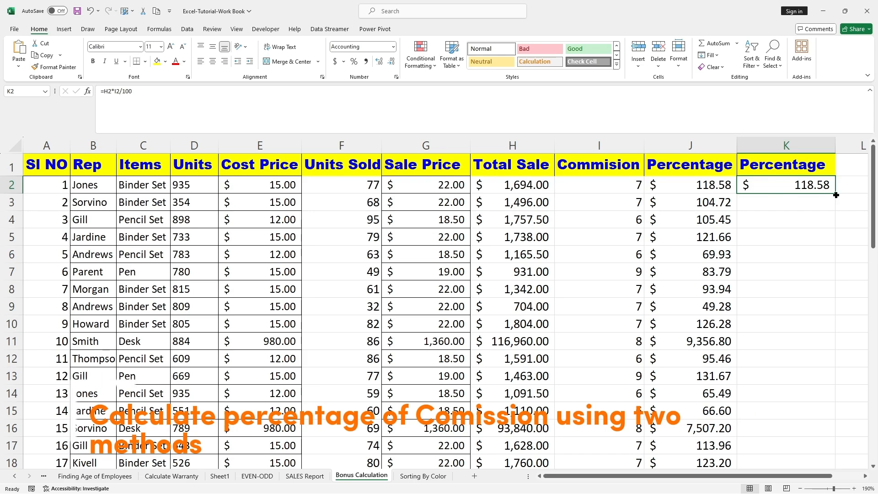
mouse_move(836, 195)
mouse_down()
mouse_move(798, 465)
mouse_move(822, 389)
mouse_up()
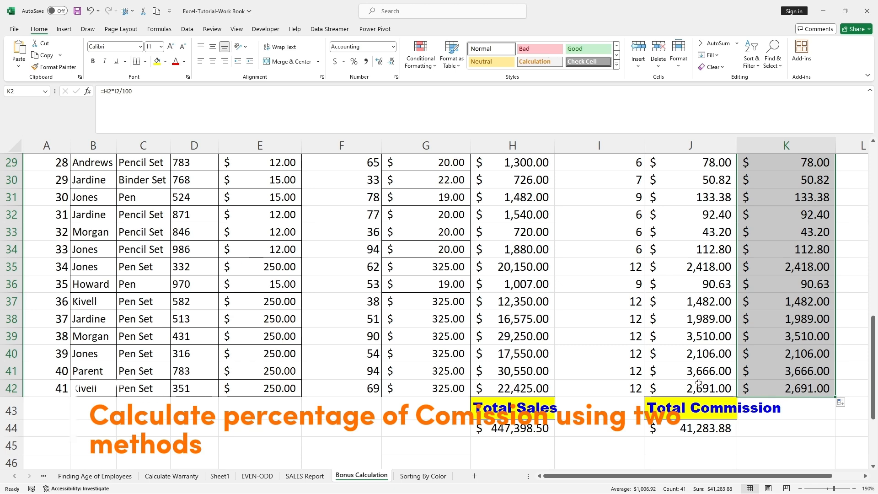
click(727, 429)
drag(736, 436, 805, 441)
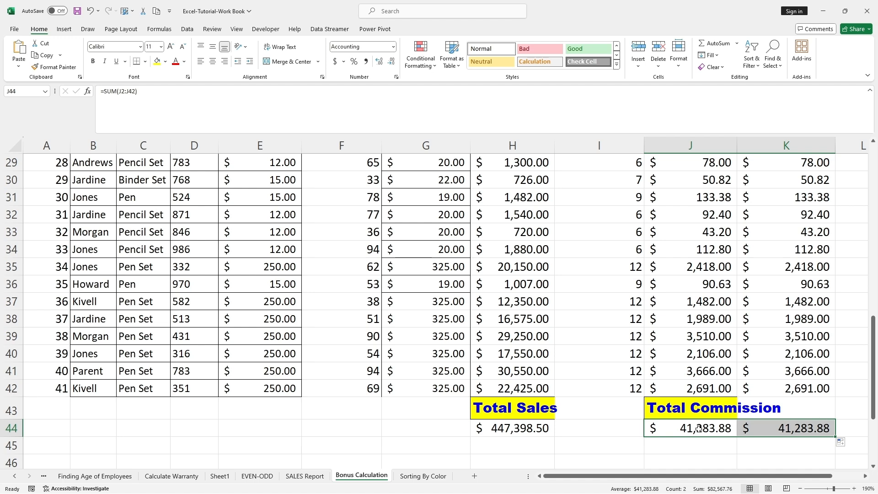
click(805, 391)
- Begin a SUMIFS formula in H48, the first cell under Rep Name
scroll(623, 400, down, 4)
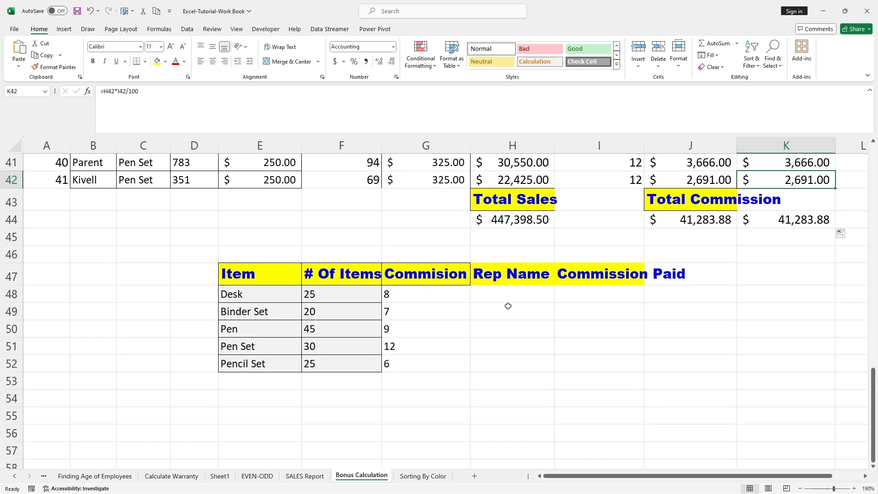
double_click(503, 293)
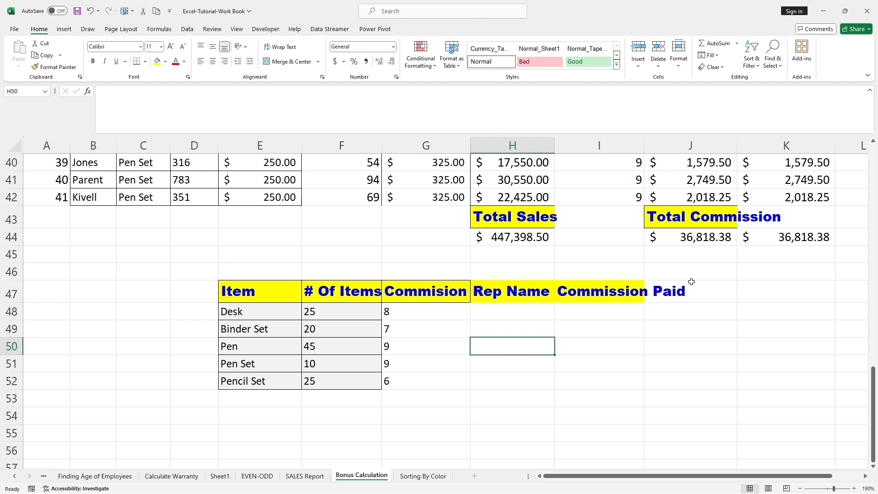
click(513, 311)
text(=)
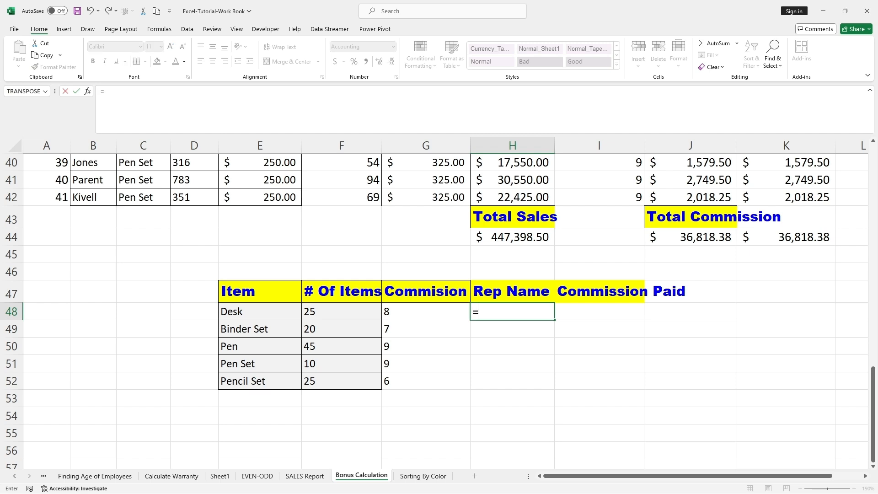
text(SUM)
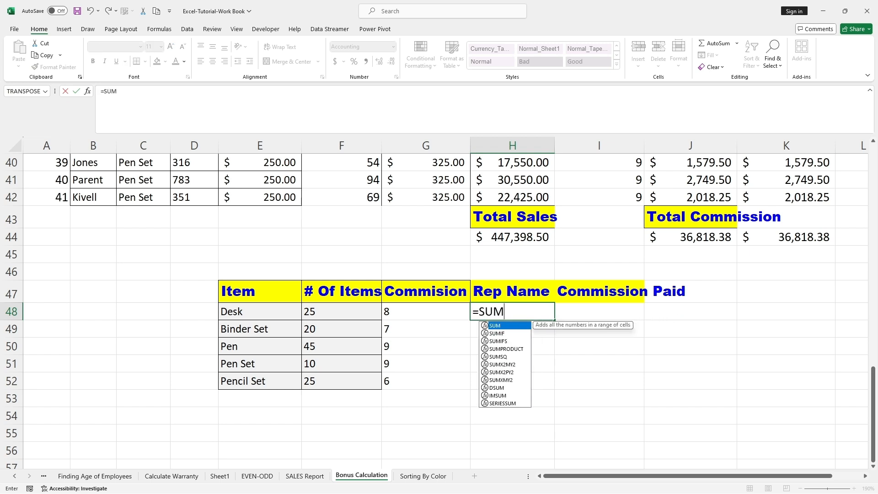
text(IFS)
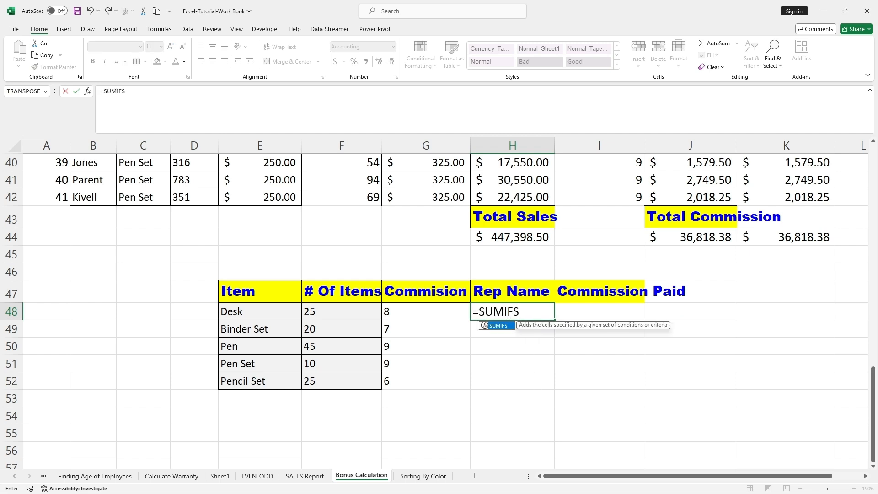
text(()
- Supply the Percentage amounts J2:J42 as the sum range of the SUMIFS formula in H48
scroll(710, 309, up, 11)
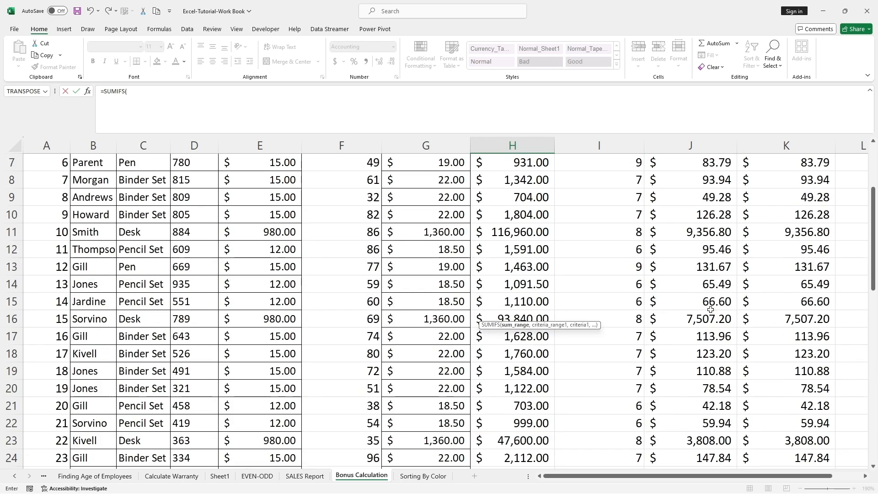
scroll(710, 310, up, 2)
click(710, 185)
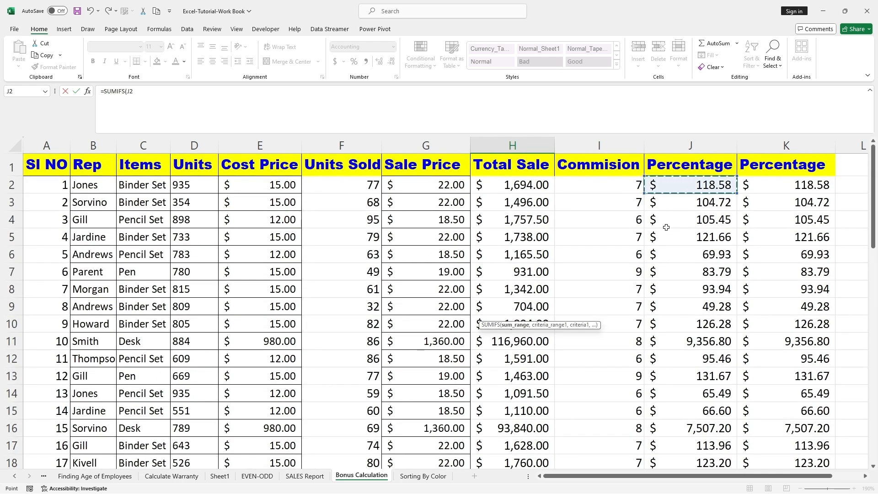
drag(645, 183, 656, 341)
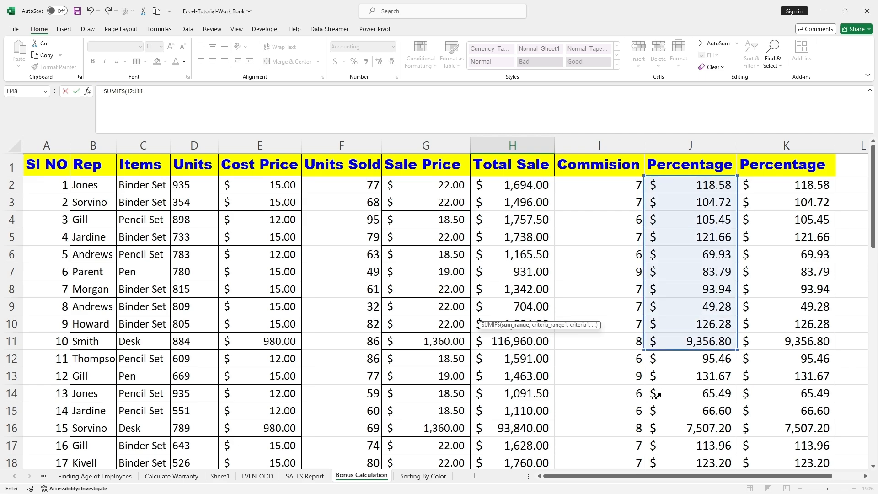
drag(656, 396, 666, 337)
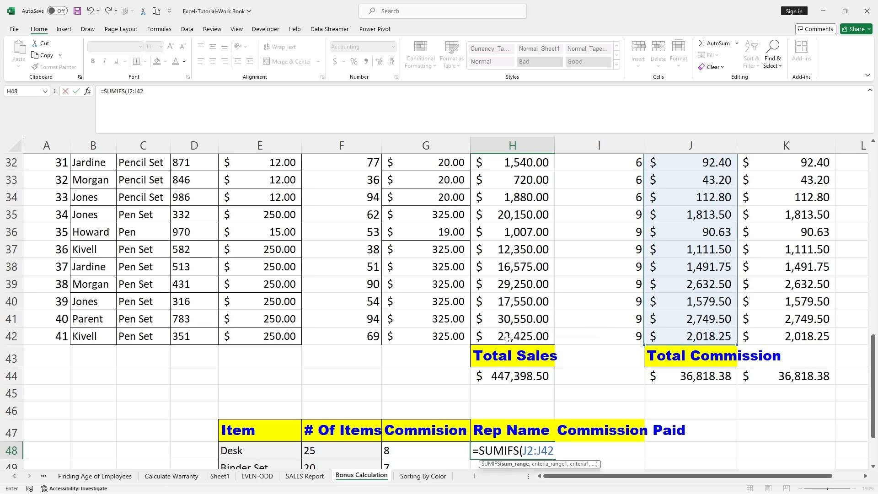
scroll(506, 338, down, 5)
text(,)
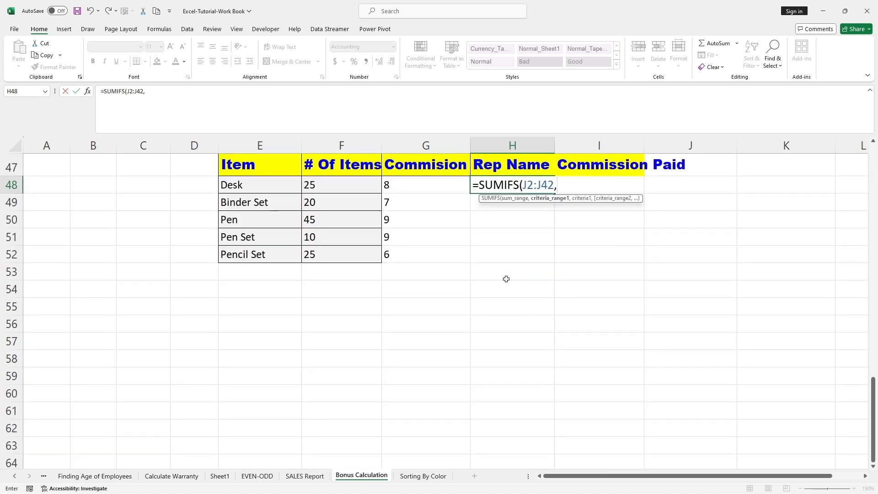
- Supply the Rep names B2:B42 as the first criteria range of the SUMIFS formula in H48
scroll(411, 264, up, 15)
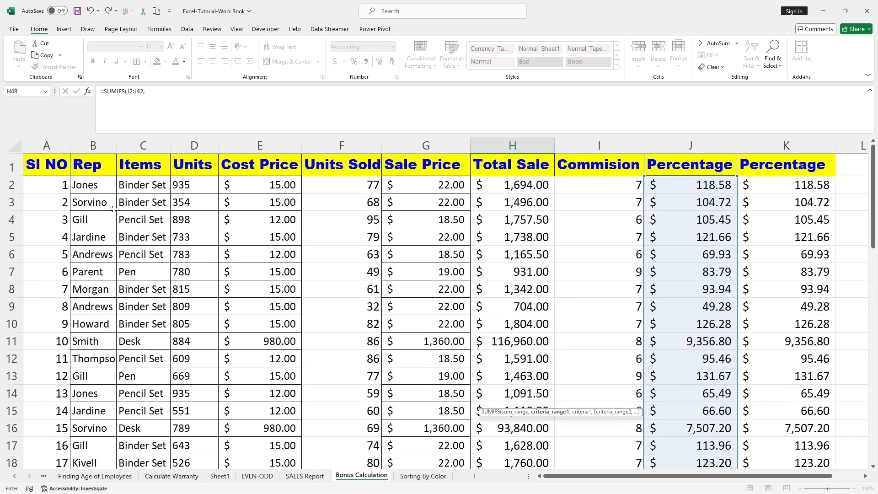
click(112, 188)
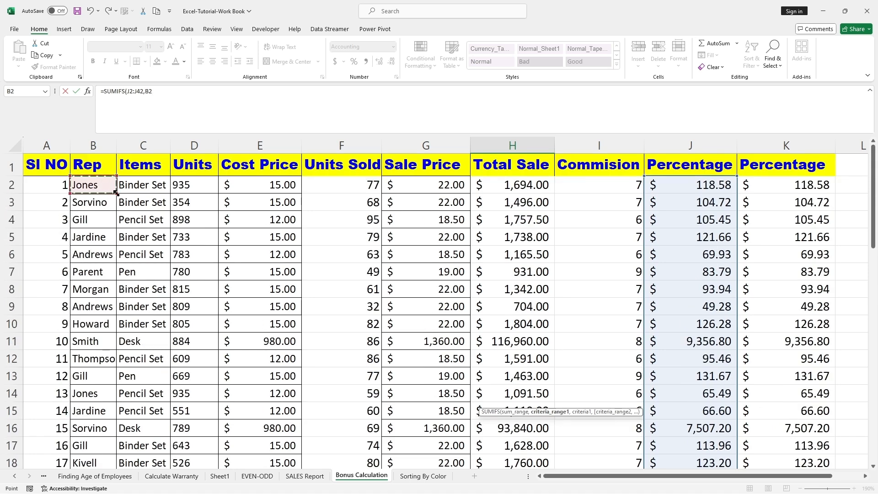
drag(115, 192, 111, 358)
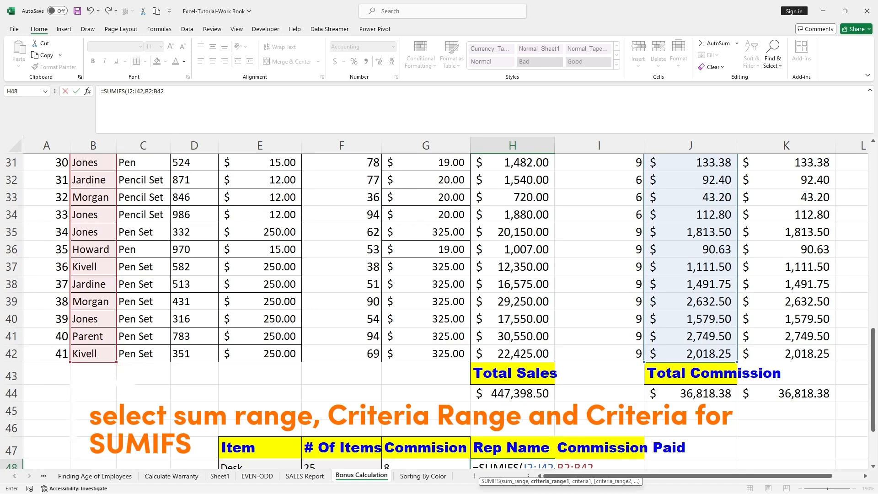
click(166, 92)
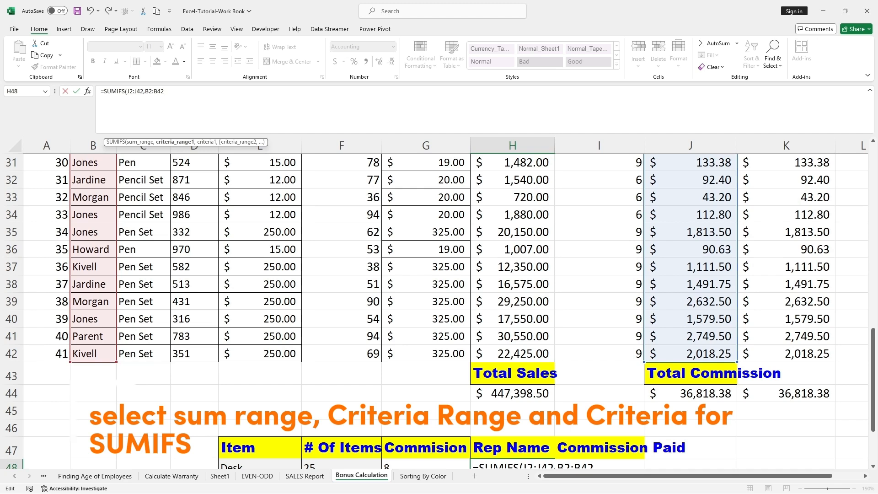
text(,)
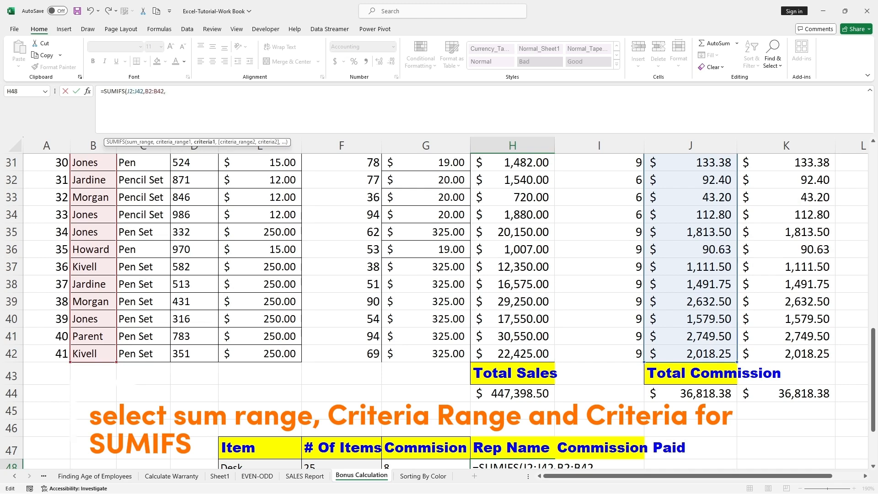
- Complete the SUMIFS formula in H48 with the sales rep's surname from B38 in quotation marks as the criterion
text(")
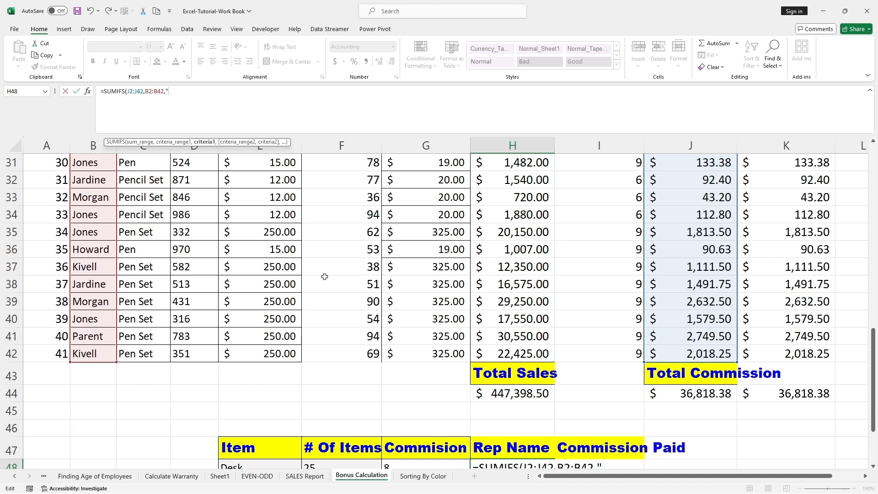
scroll(325, 277, down, 2)
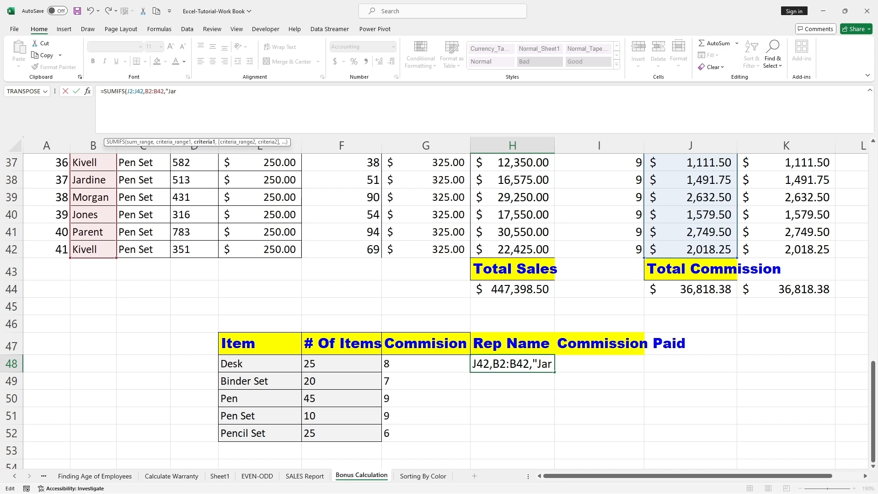
text(dine)
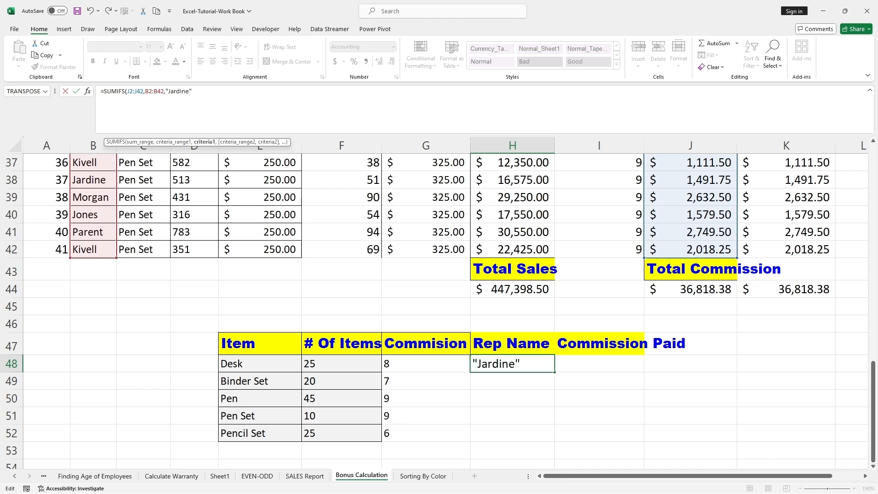
text("))
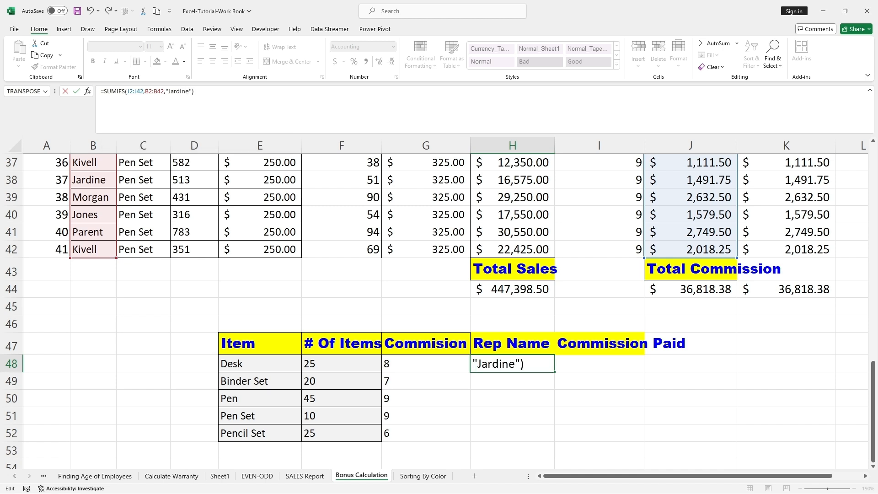
key(Return)
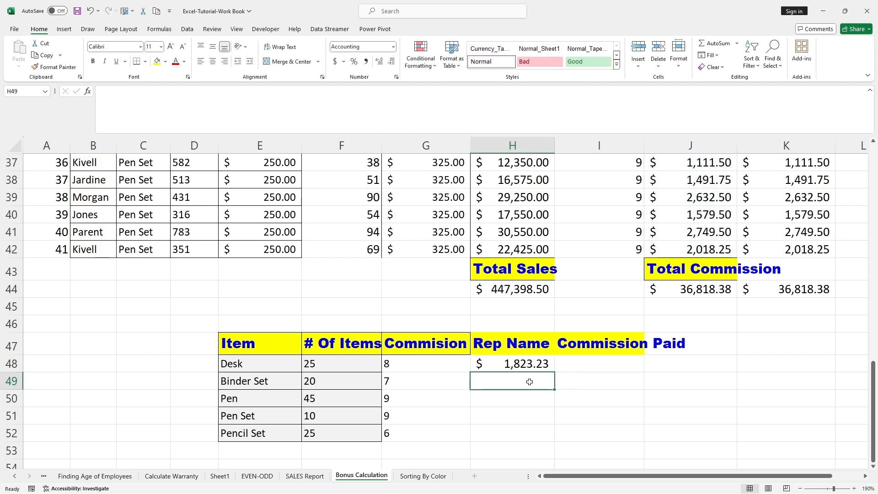
- Copy the SUMIFS formula from H48 into H49
click(522, 364)
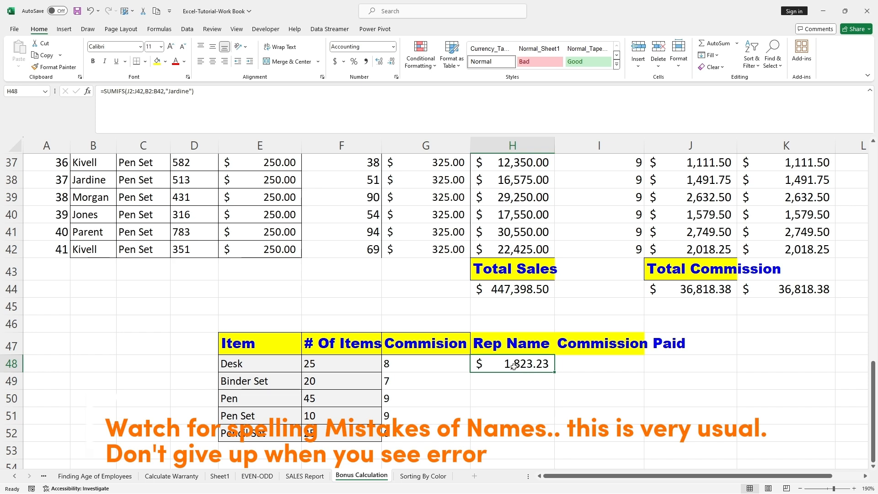
key(ctrl+c)
click(520, 381)
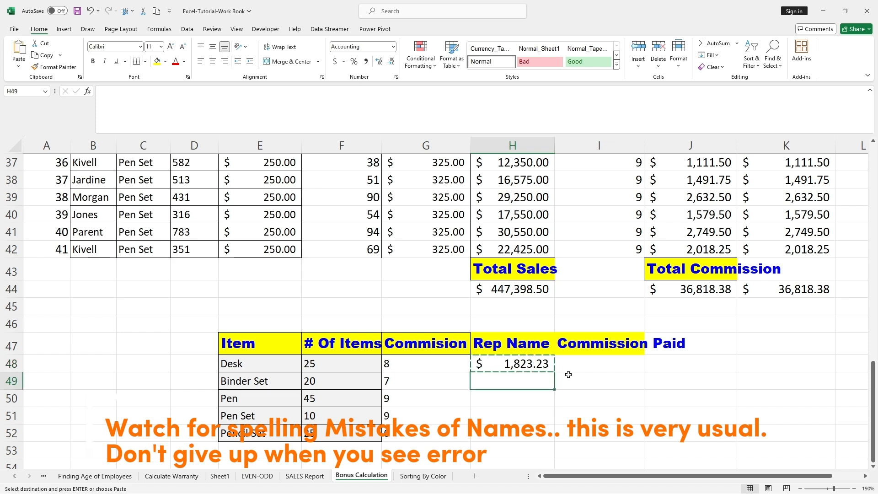
key(ctrl+v)
- Replace the criterion in the H49 SUMIFS formula with the sales rep's surname from B39
key(F2)
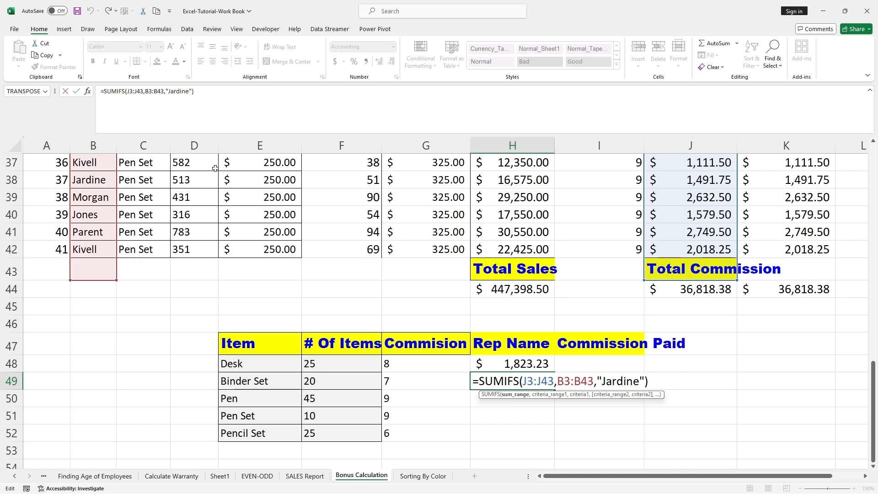
click(190, 91)
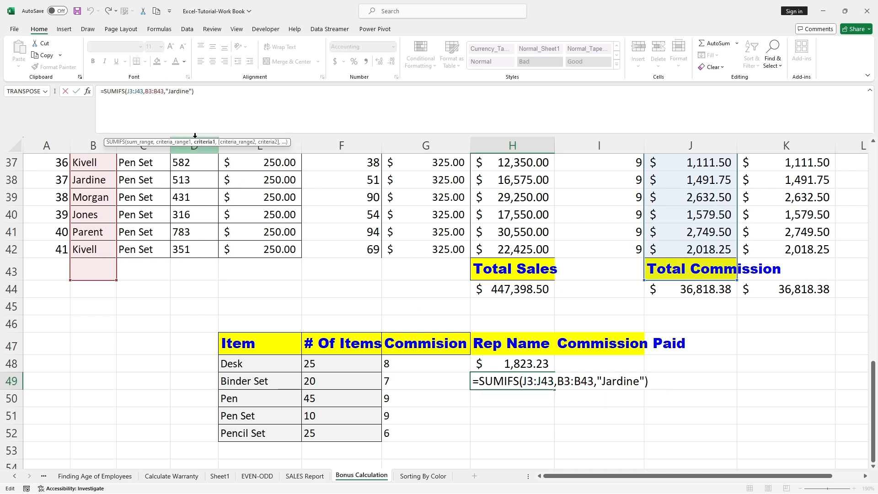
key(BackSpace)
key(BackSpace)
key(BackSpace)
key(BackSpace)
key(BackSpace)
key(BackSpace)
key(BackSpace)
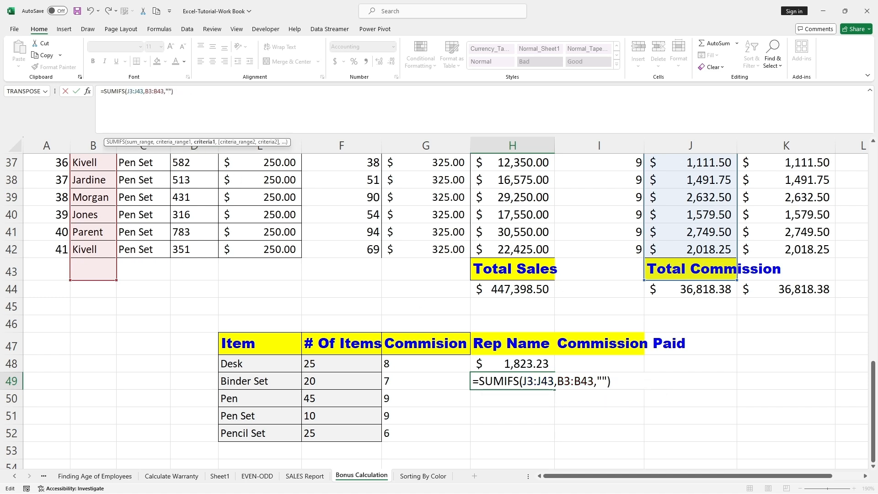
text(Morgan)
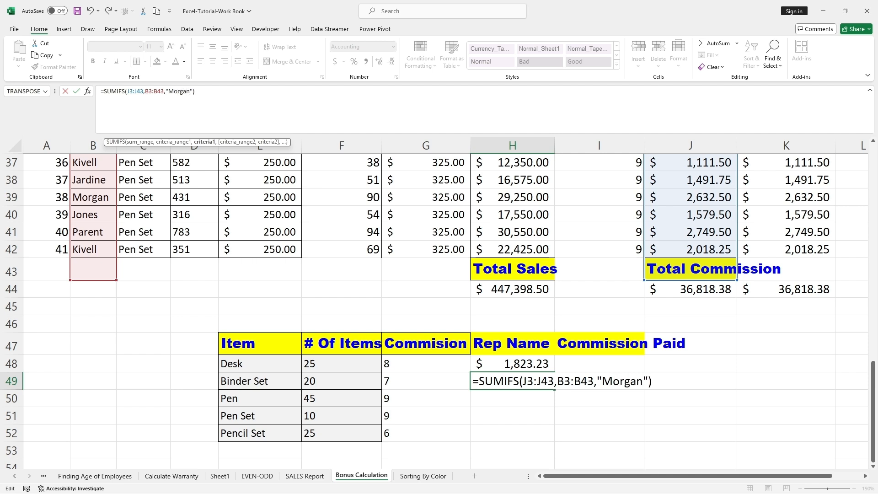
key(Return)
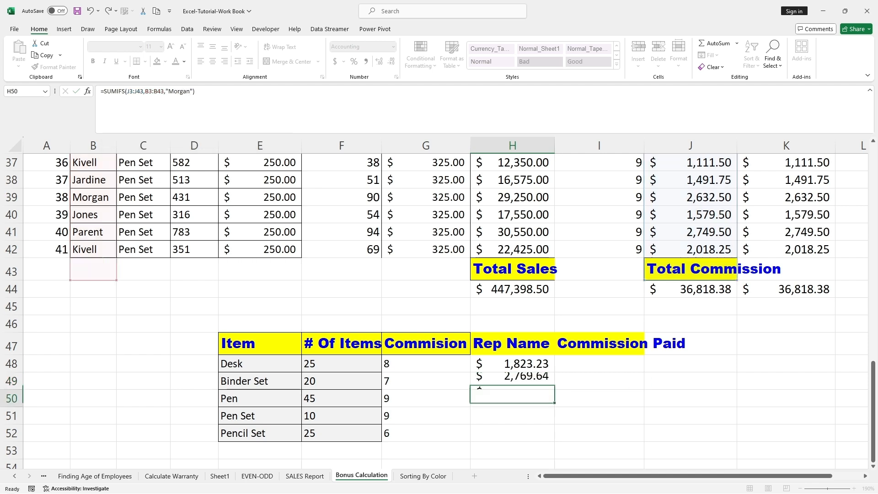
- Correct the shifted criteria range in the H49 SUMIFS formula to B2:B42
double_click(493, 381)
scroll(240, 304, up, 12)
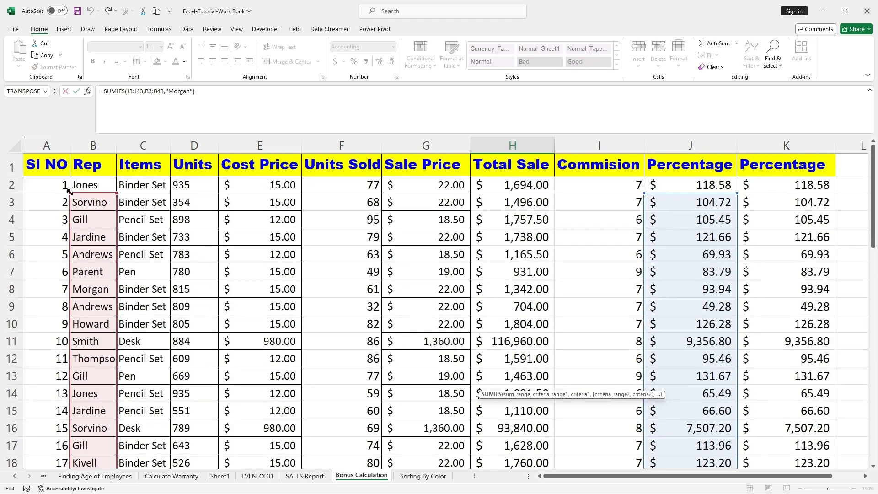
drag(69, 192, 67, 182)
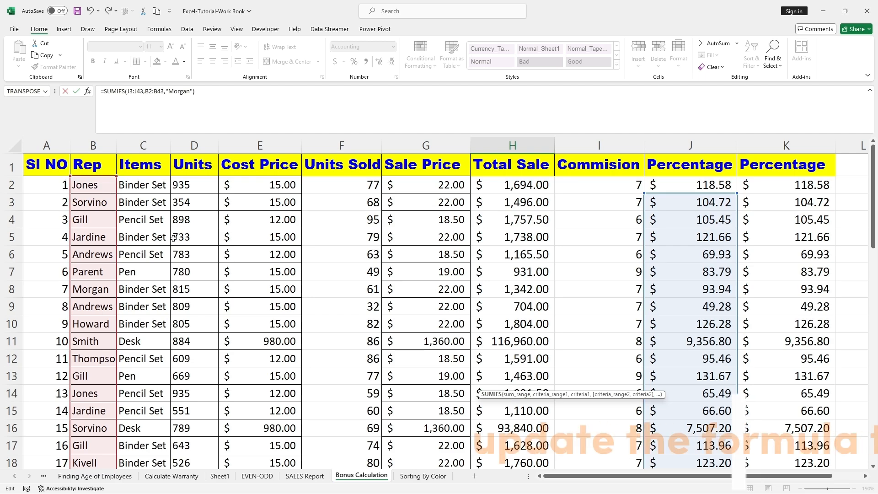
scroll(188, 242, down, 10)
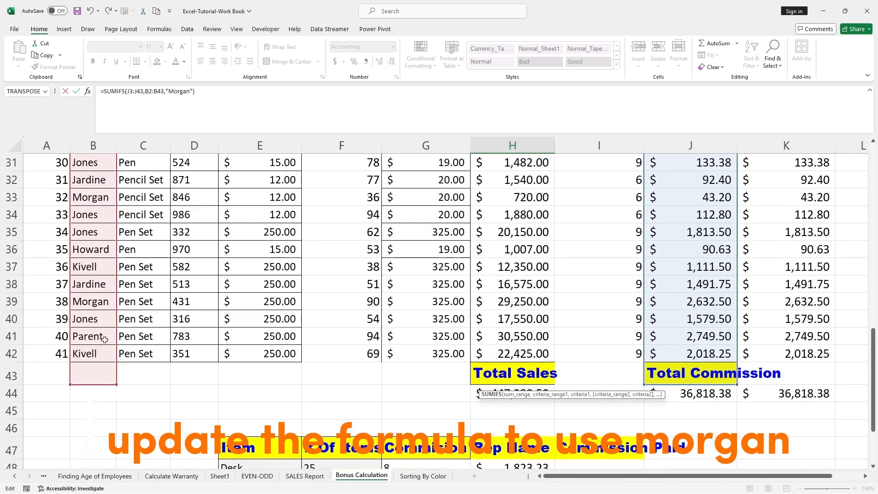
drag(70, 384, 71, 371)
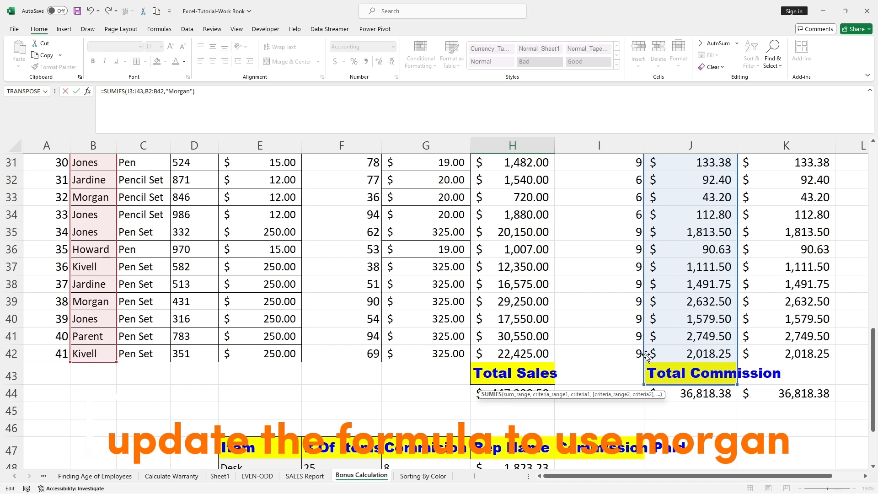
- Correct the shifted sum range in the H49 SUMIFS formula to J2:J42 and commit the formula
drag(643, 384, 644, 366)
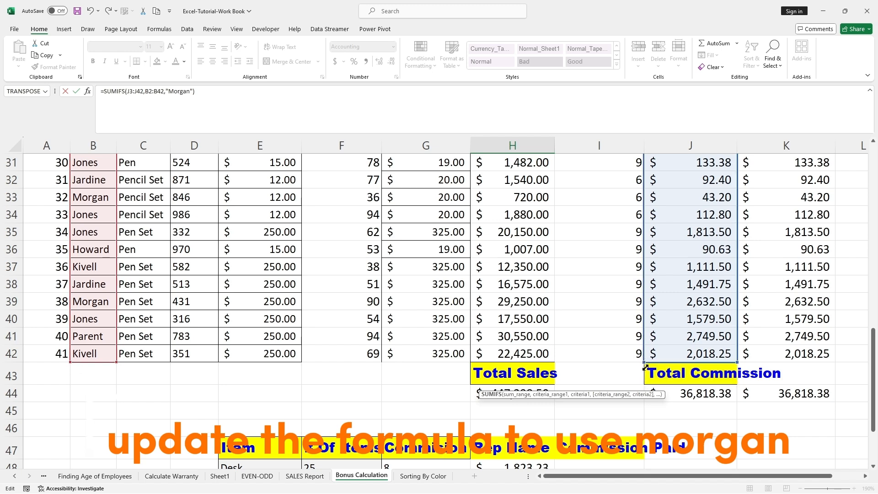
scroll(669, 278, up, 10)
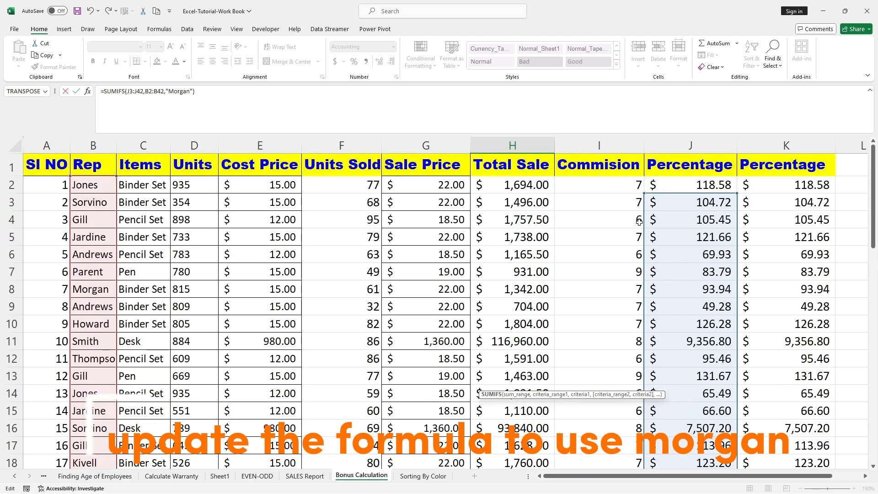
mouse_move(644, 194)
mouse_down()
mouse_move(644, 179)
mouse_move(647, 199)
mouse_move(672, 184)
mouse_move(644, 178)
mouse_move(663, 373)
mouse_move(640, 183)
mouse_up()
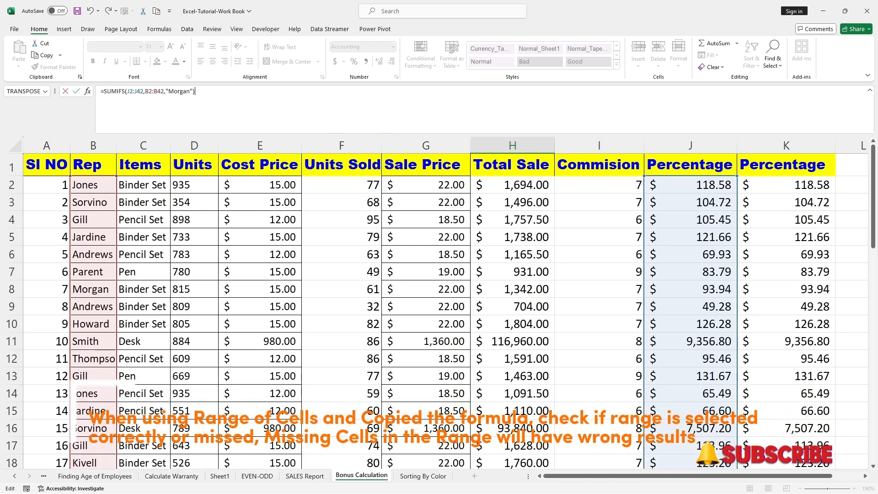
key(Return)
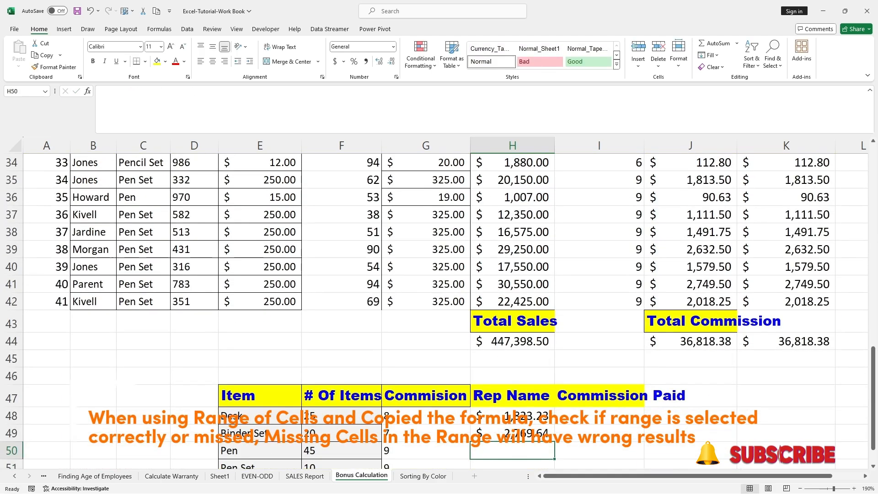
scroll(341, 158, down, 3)
click(546, 279)
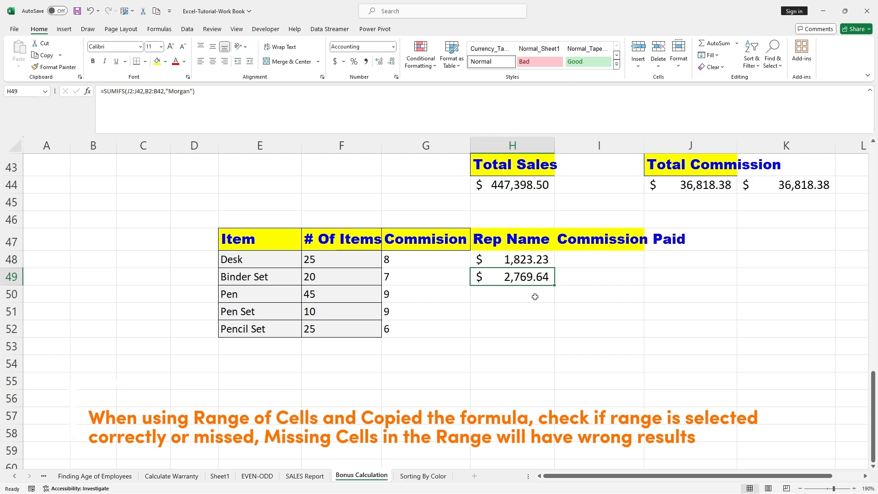
scroll(463, 283, up, 1)
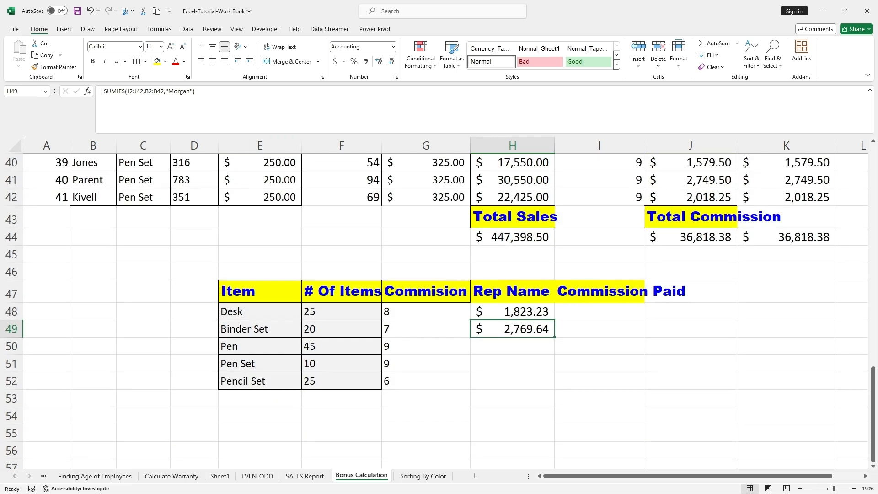
scroll(307, 289, up, 4)
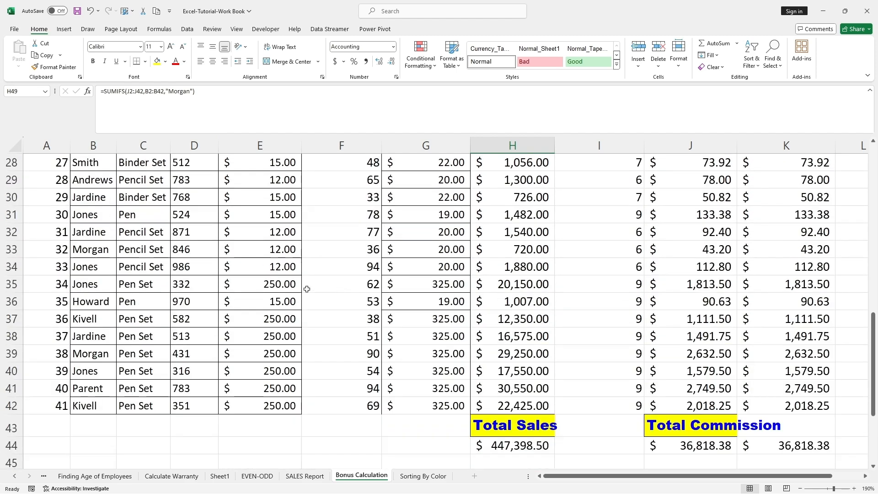
scroll(151, 251, up, 1)
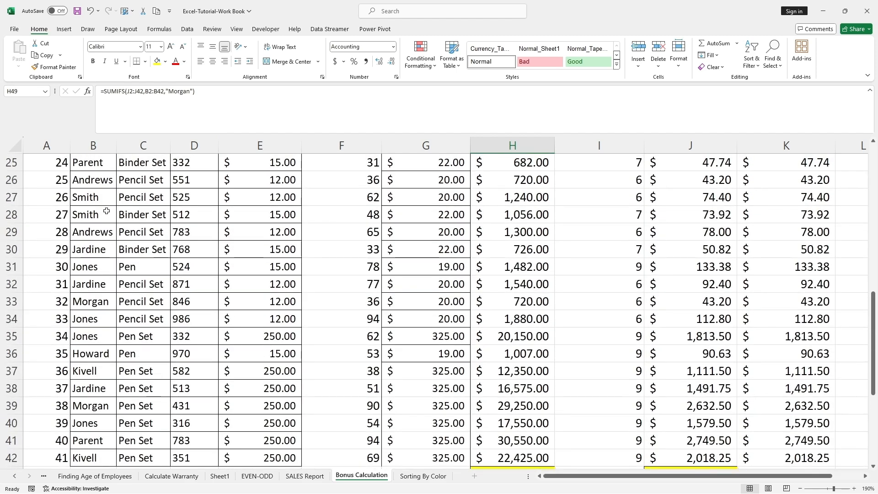
scroll(106, 211, down, 3)
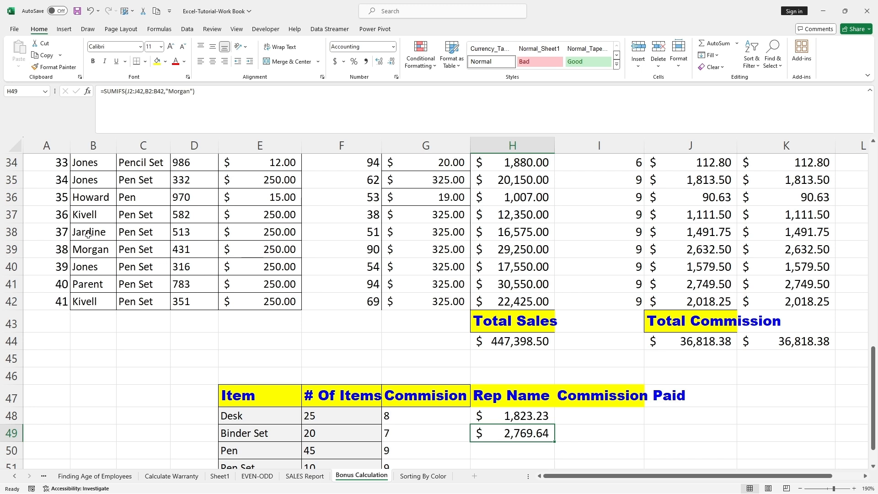